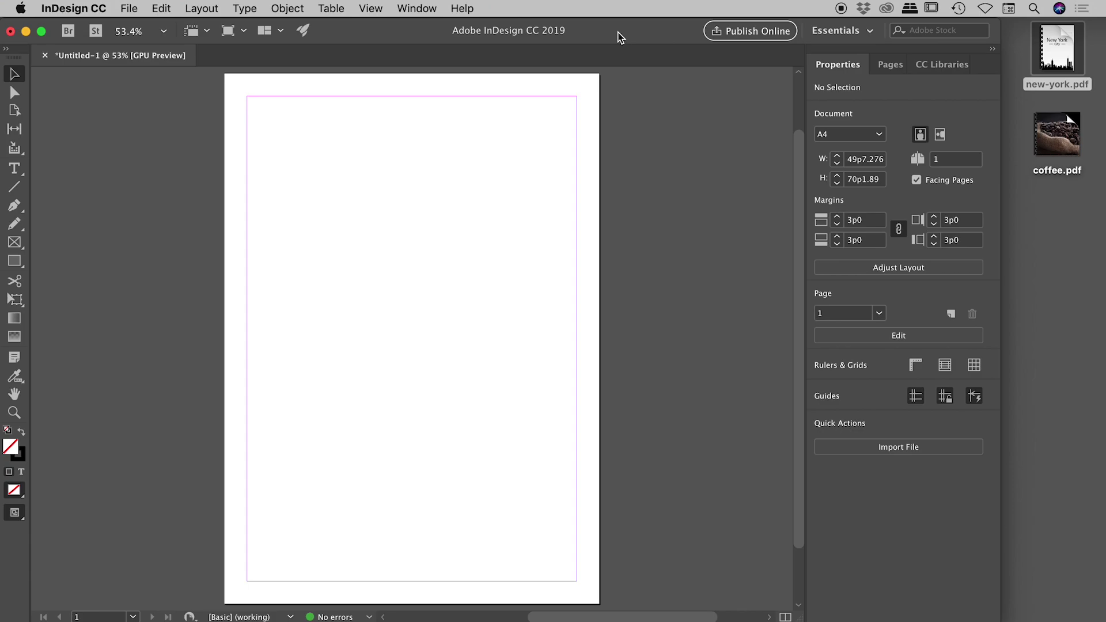
Start an Interactive PDF export of the InDesign document, then cancel it.
left_click(134, 8)
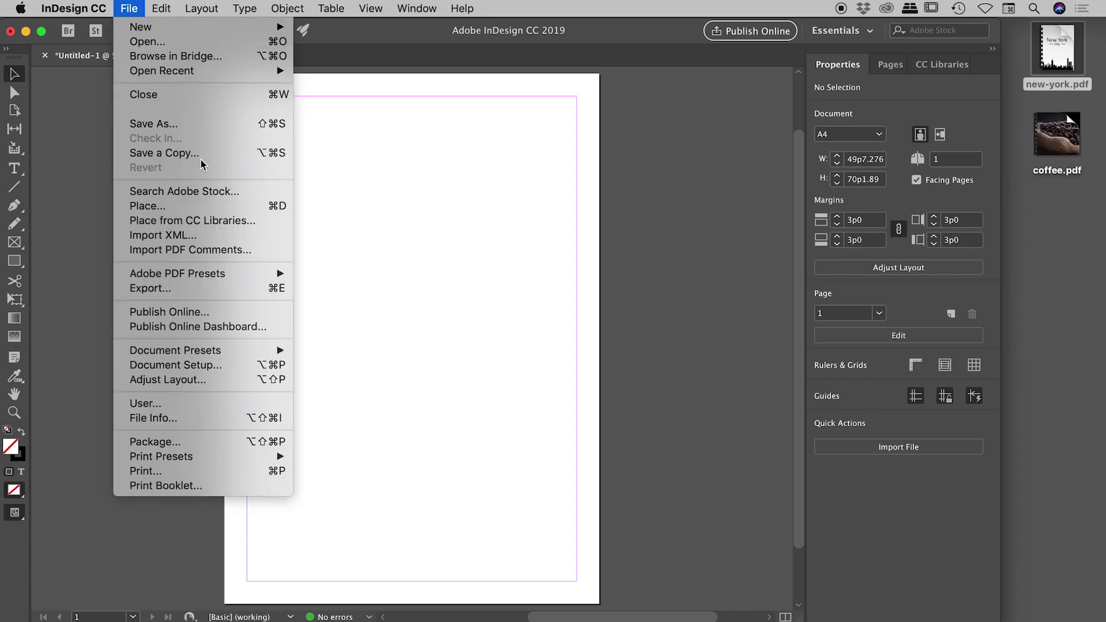
left_click(228, 288)
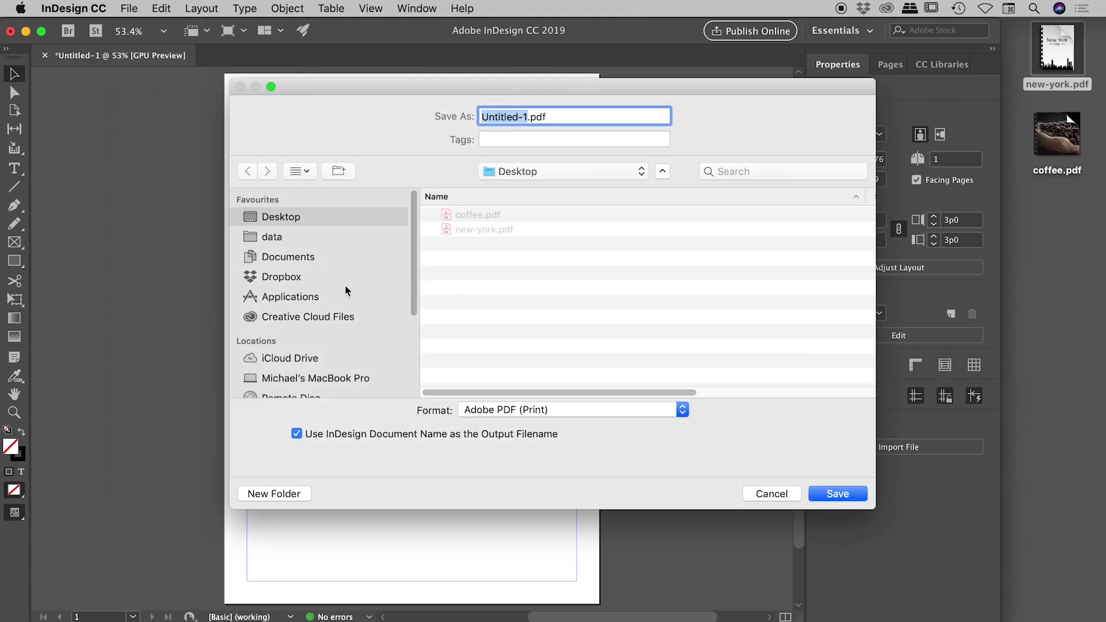
left_click(682, 410)
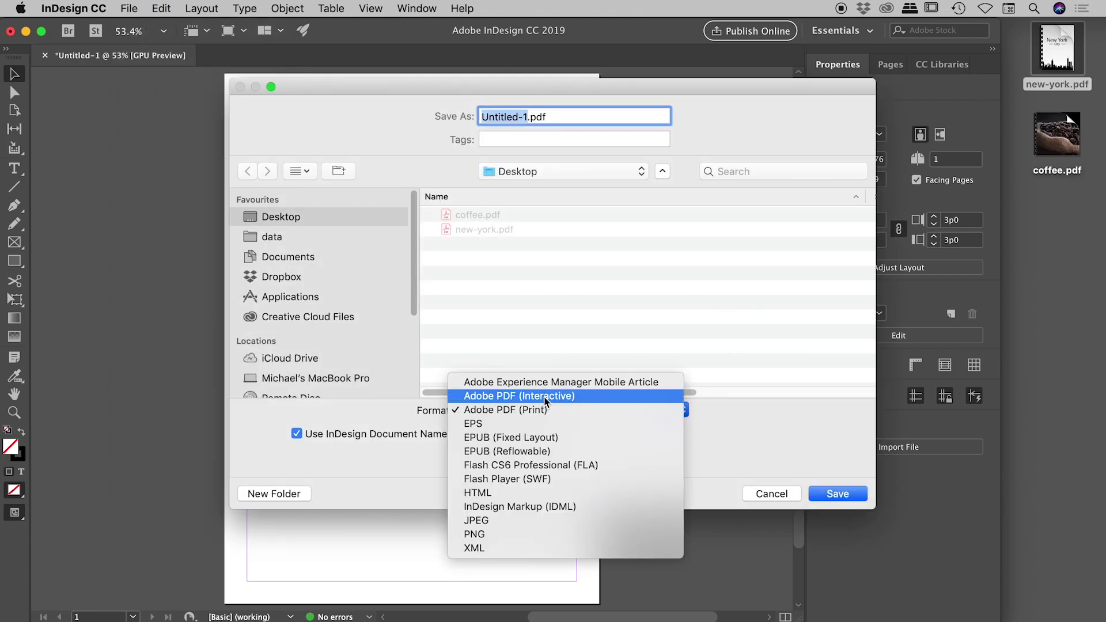
left_click(657, 396)
left_click(837, 494)
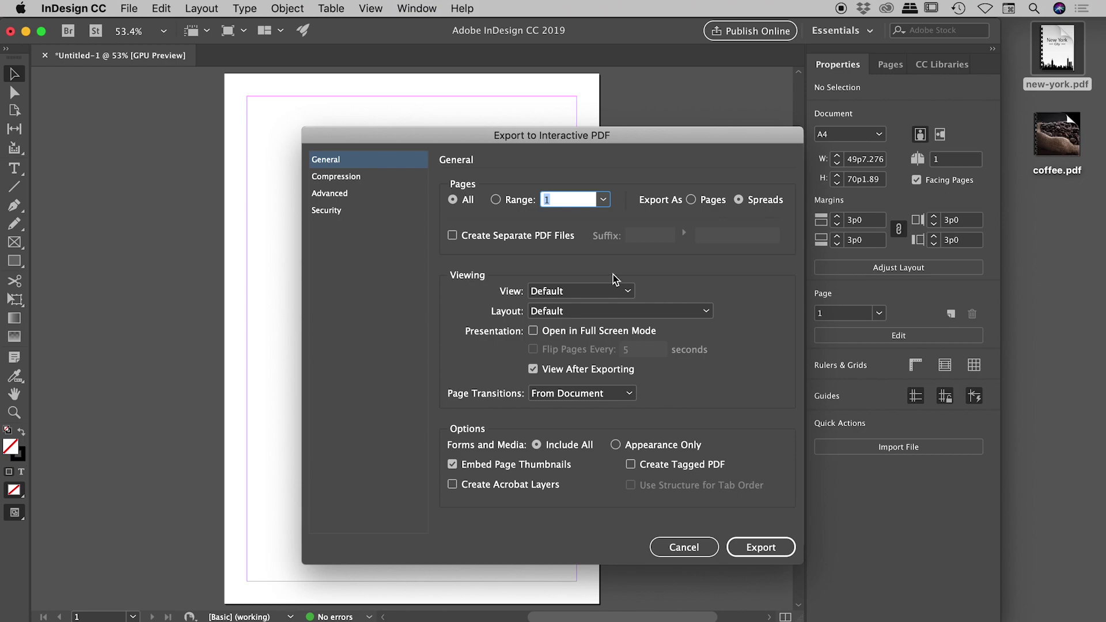
left_click(685, 547)
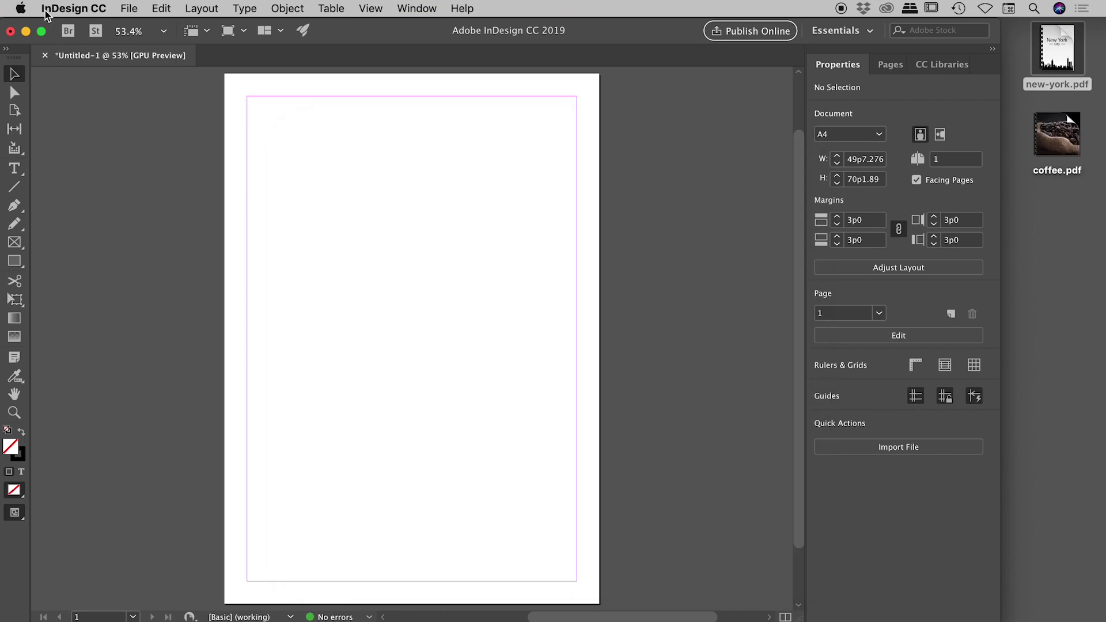
Start a Print PDF export instead and cancel it at the export settings.
left_click(129, 8)
left_click(173, 288)
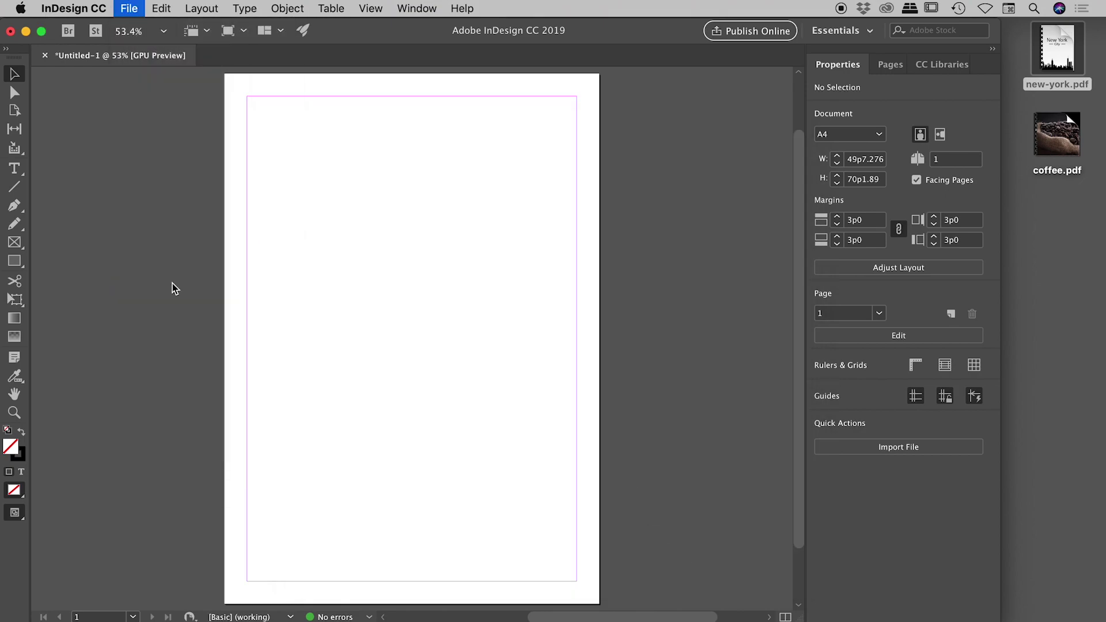
left_click(641, 410)
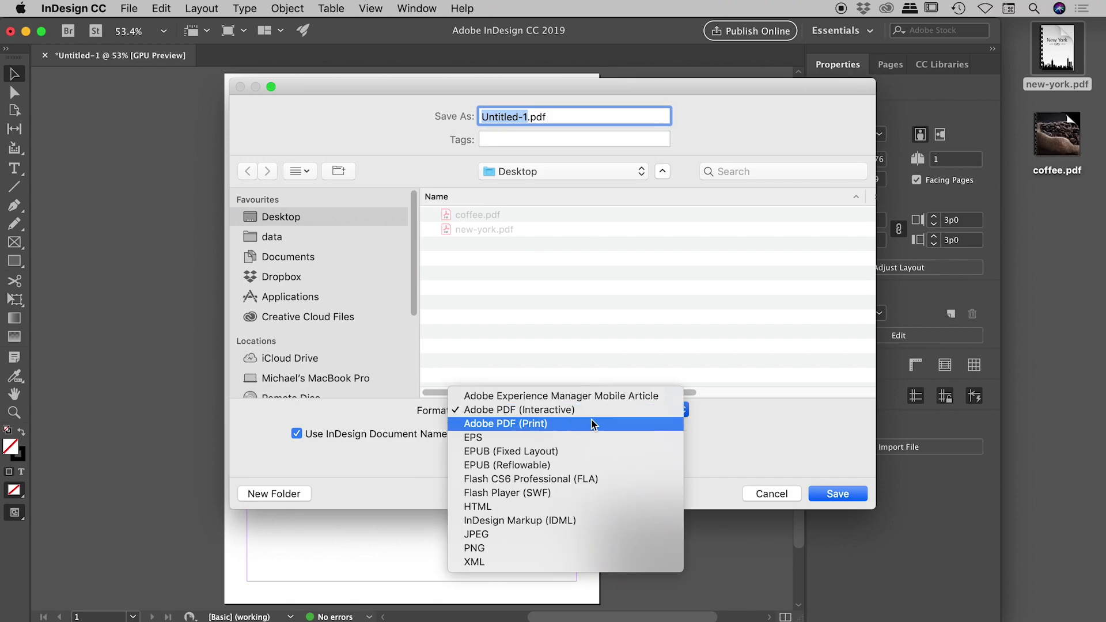
left_click(593, 425)
left_click(838, 494)
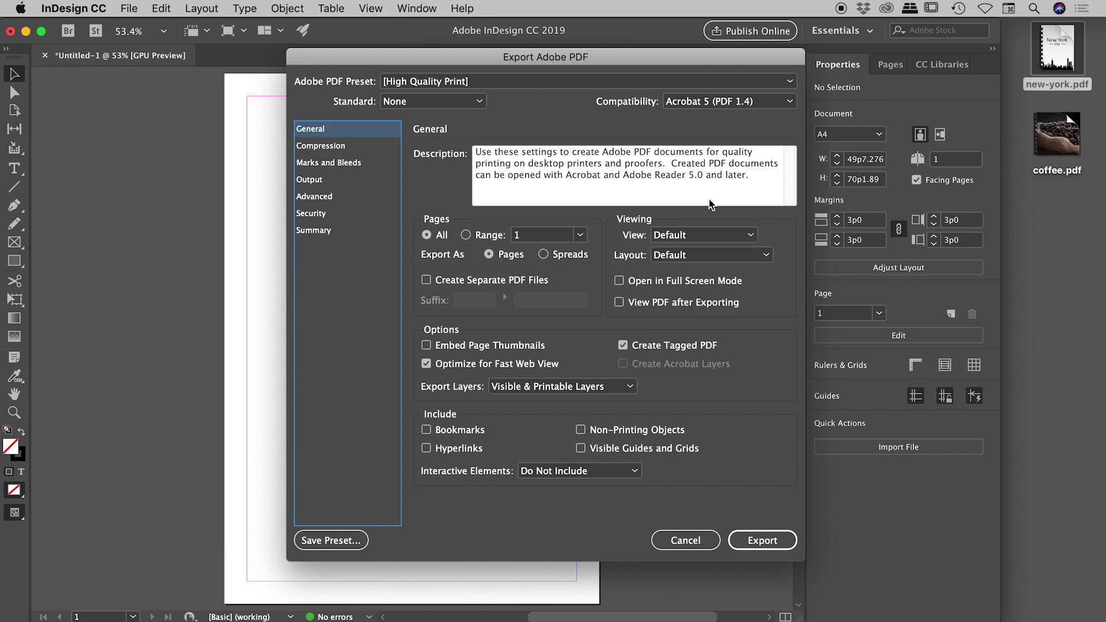
left_click(689, 540)
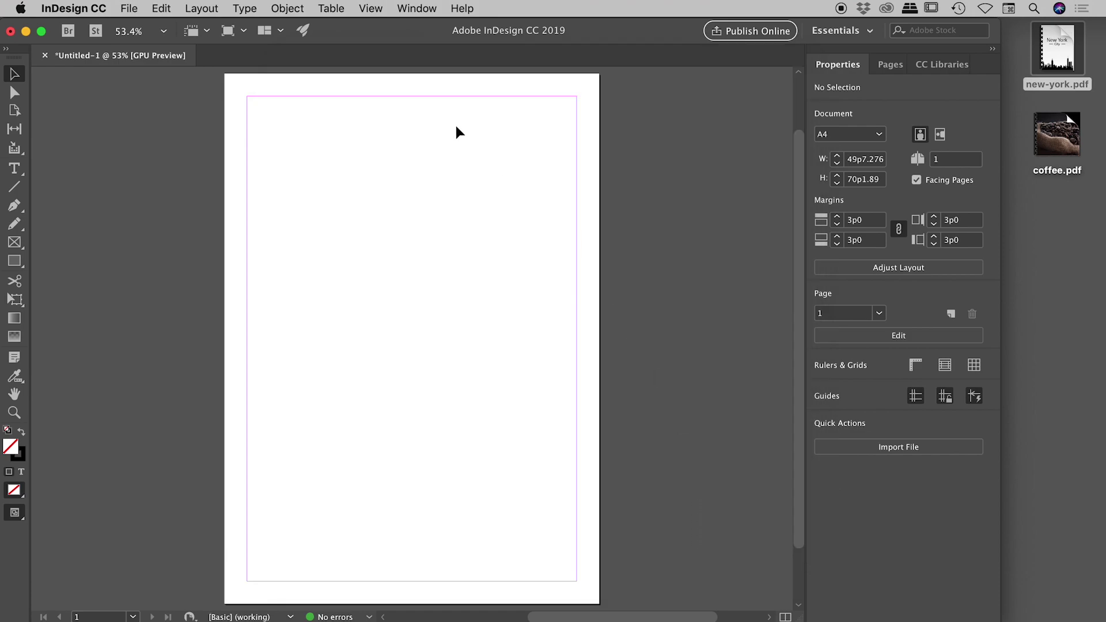
Minimize InDesign and open new-york.pdf from the desktop in Acrobat.
left_click(29, 31)
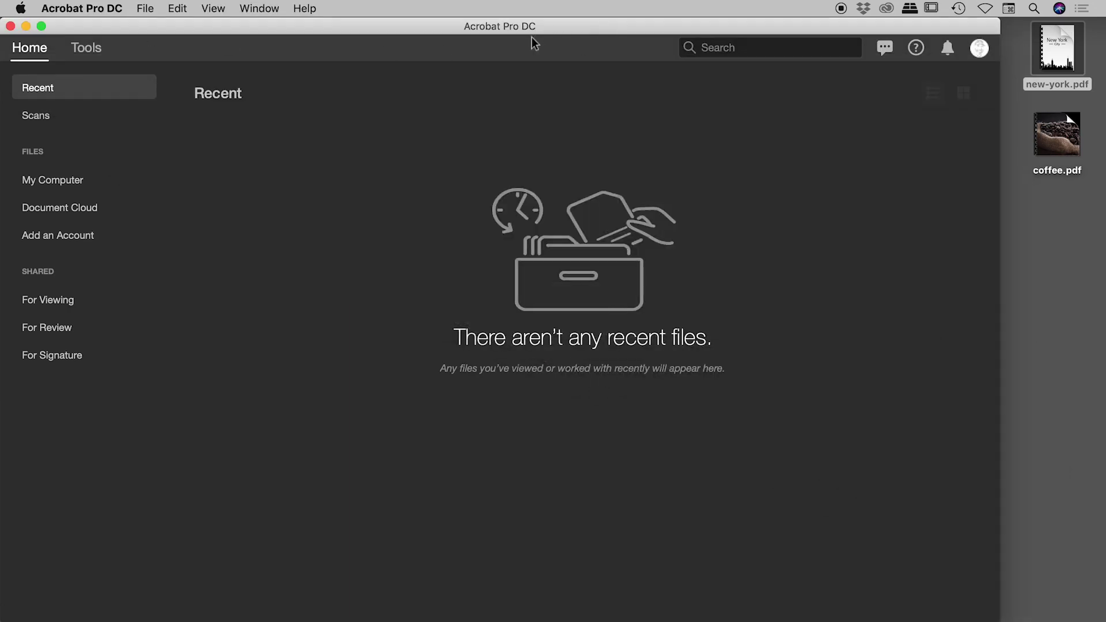
left_click(1077, 58)
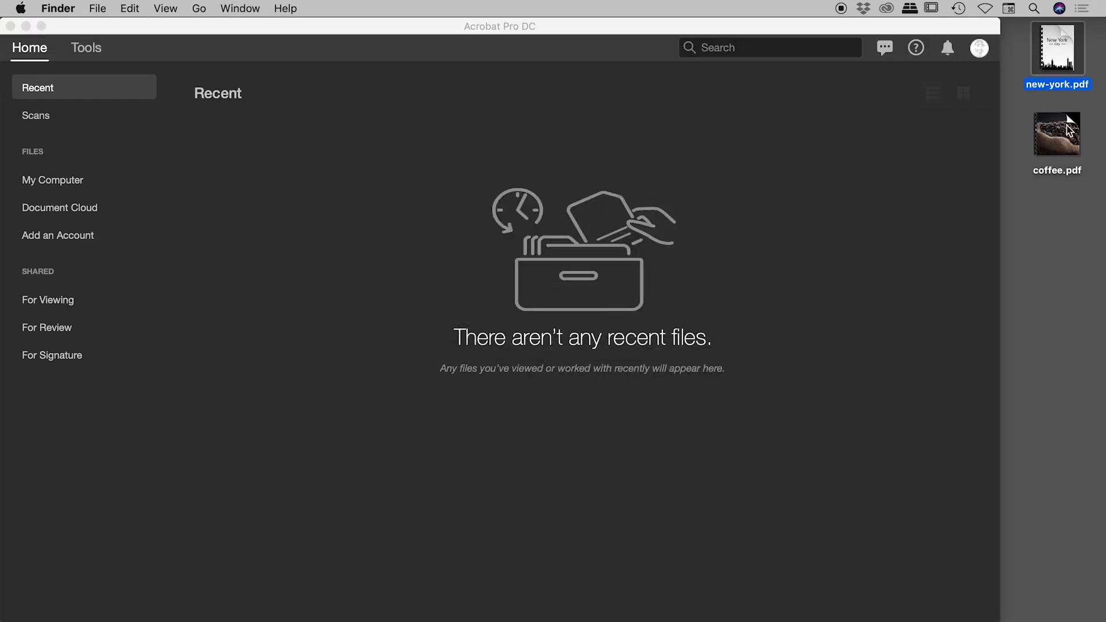
double_click(1065, 37)
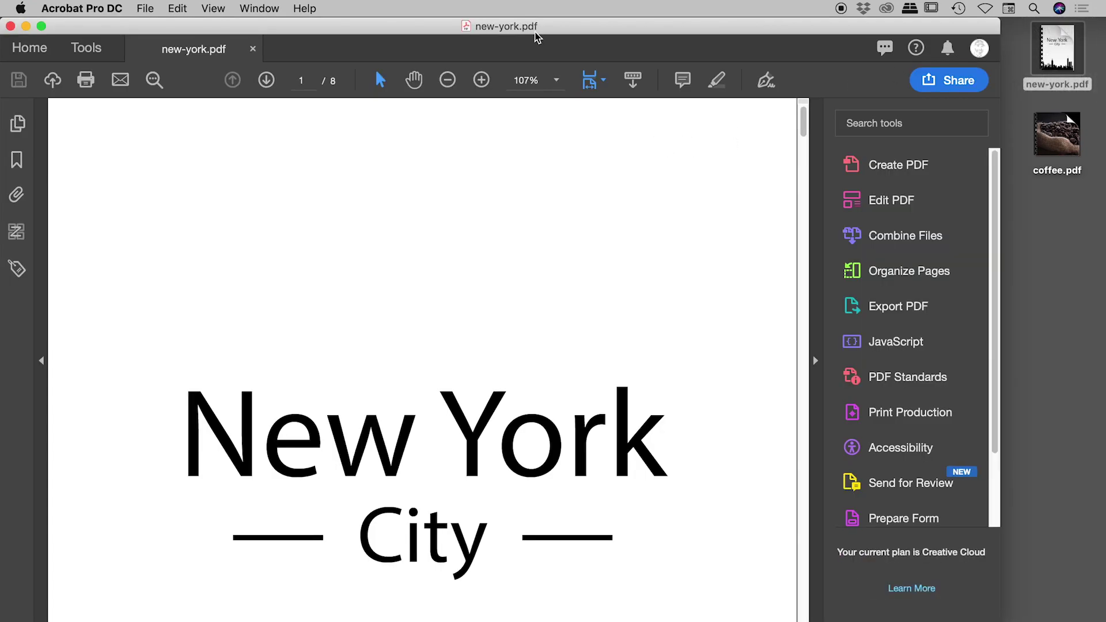
left_click(145, 8)
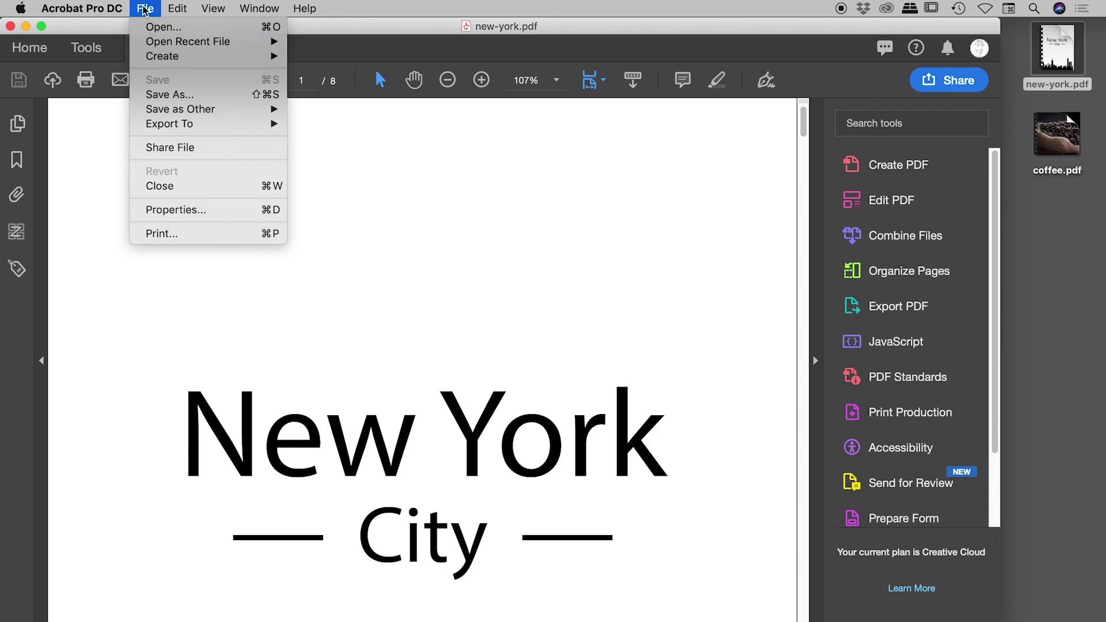
Open new-york.pdf's Document Properties, review Description, and keep Initial View navigation at Page Only.
left_click(189, 213)
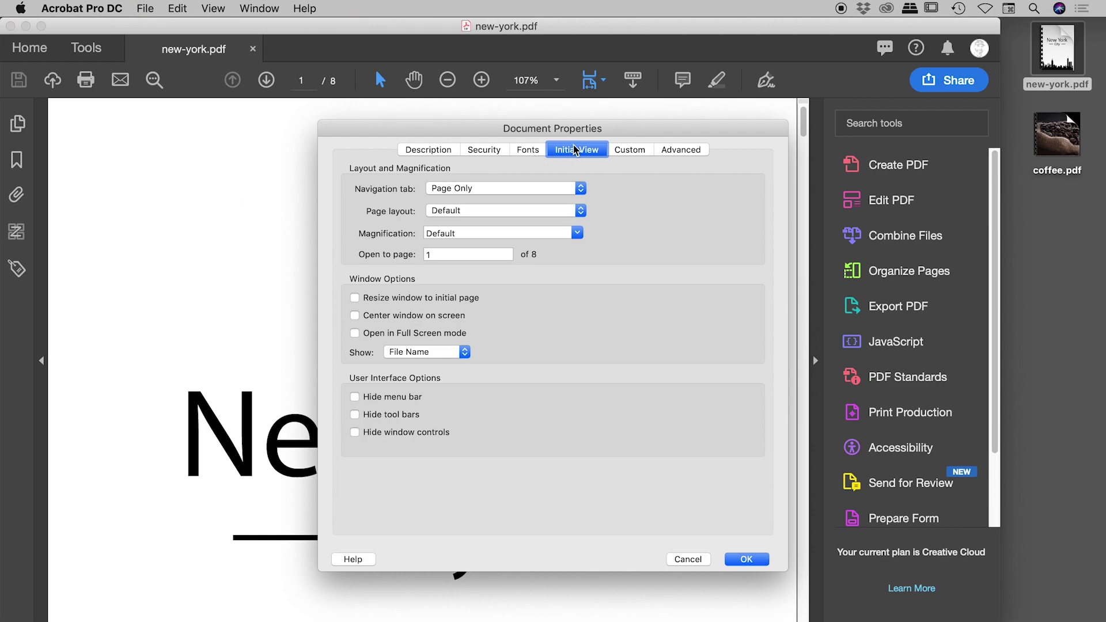
left_click(411, 151)
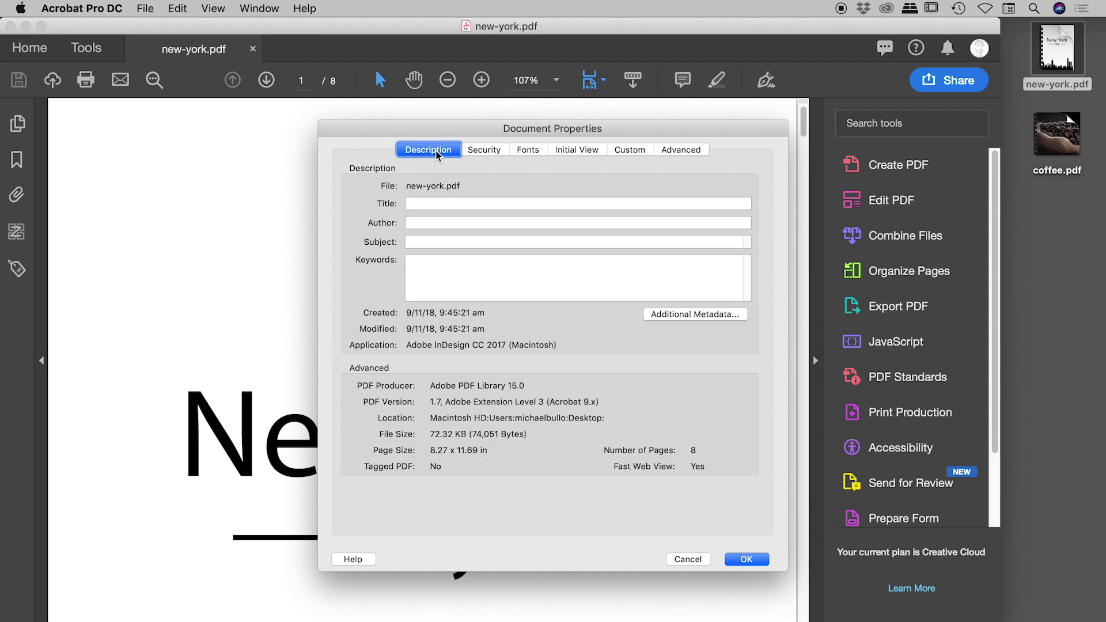
left_click(580, 152)
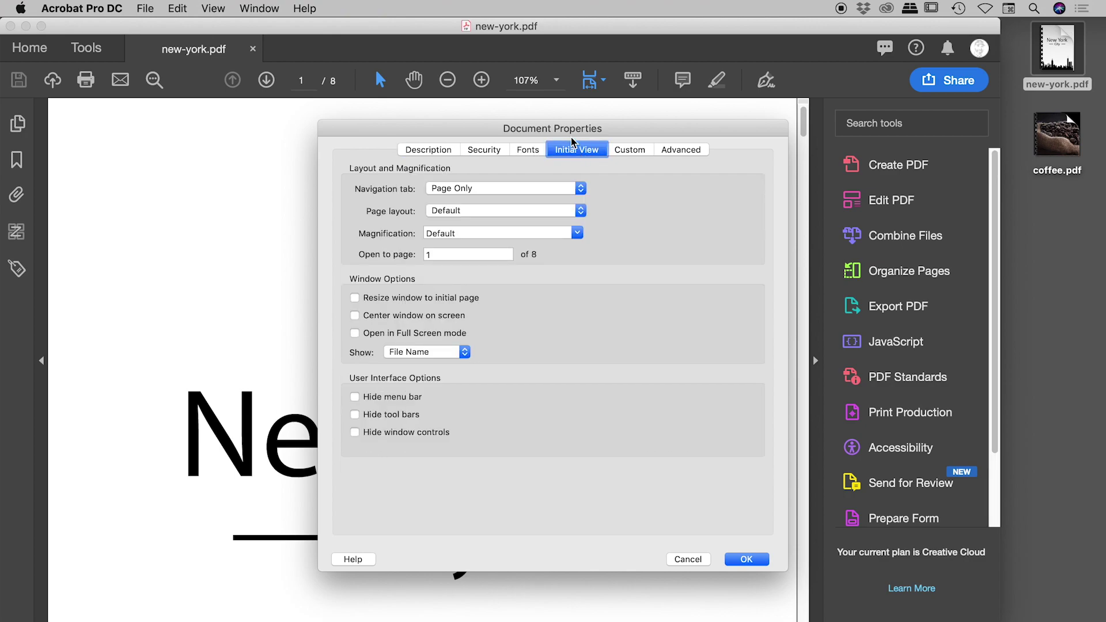
left_click_drag(571, 128, 562, 49)
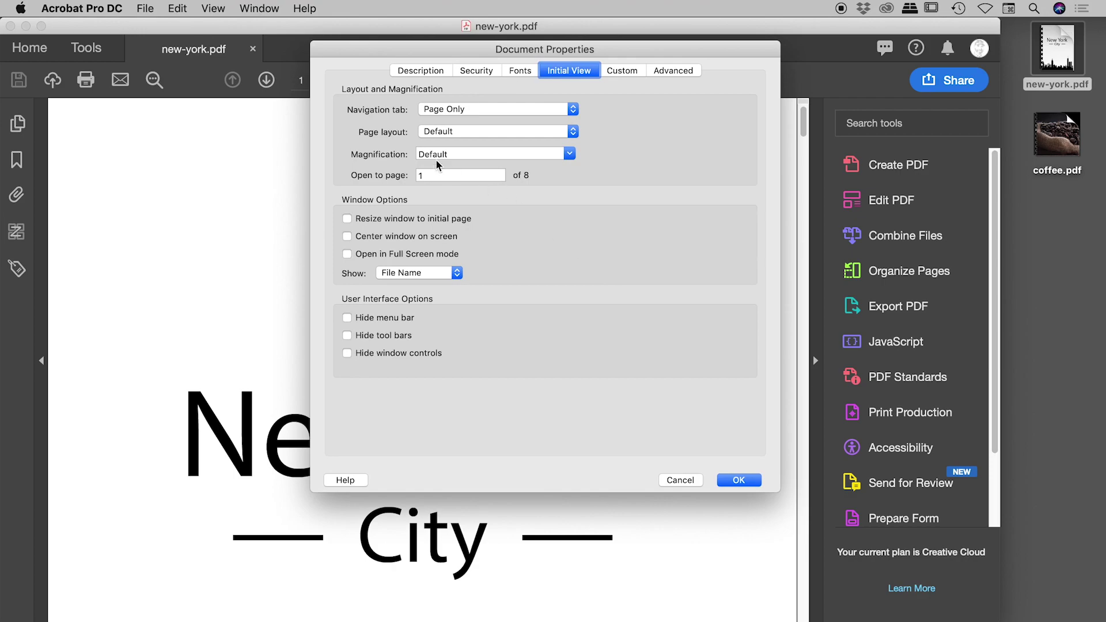
left_click(507, 109)
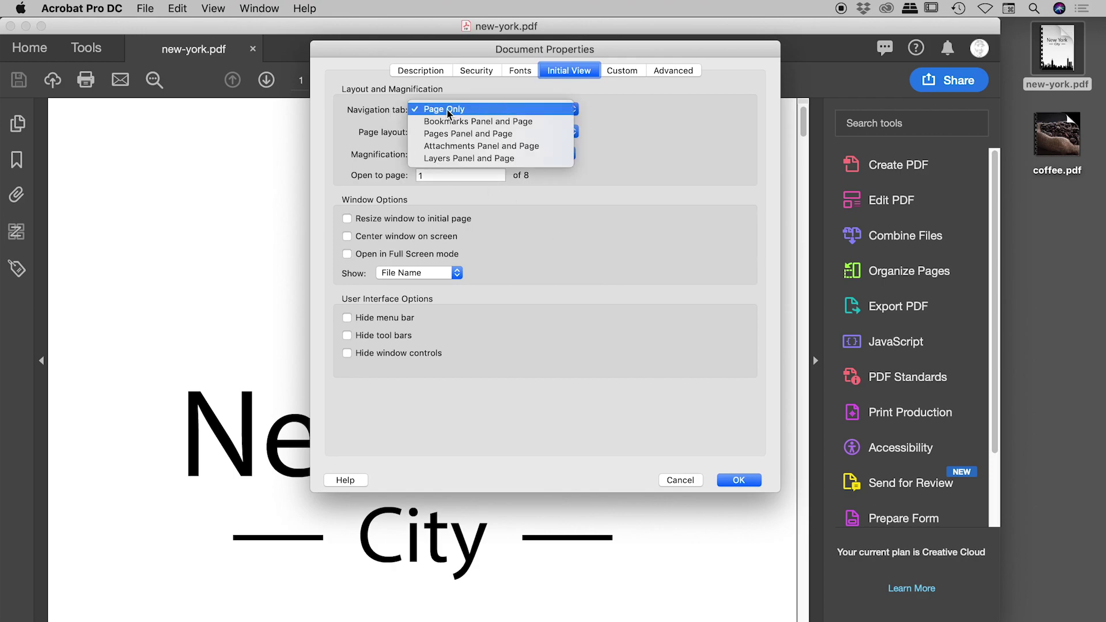
left_click(618, 112)
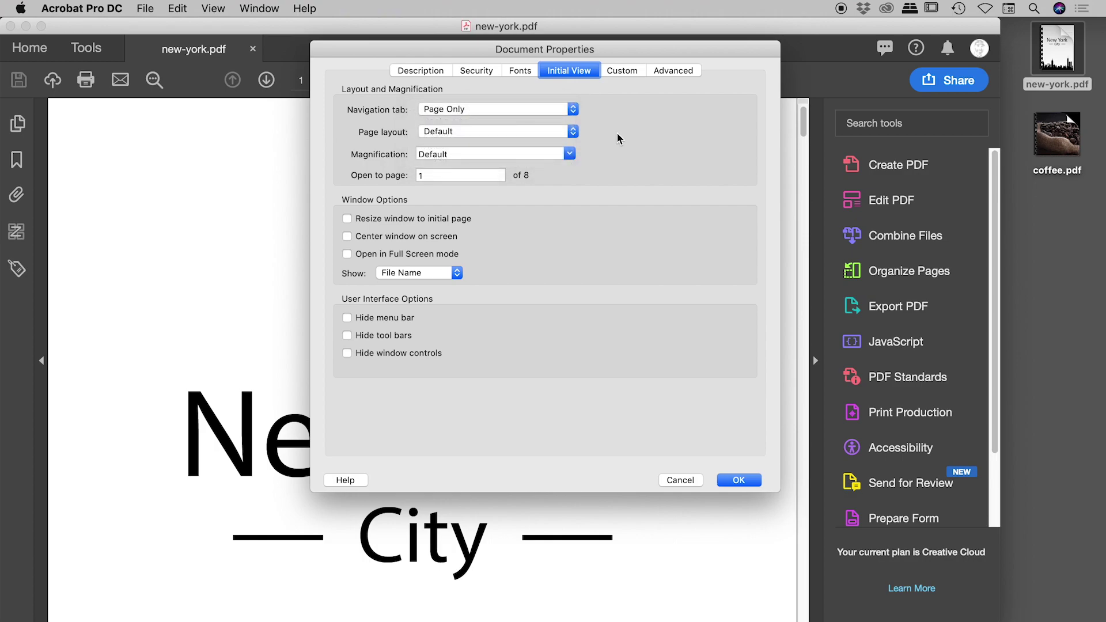
Cancel the properties, browse bookmarks (Staten Island, Rapid transit) ending on Boroughs, then hide bookmarks.
left_click(681, 481)
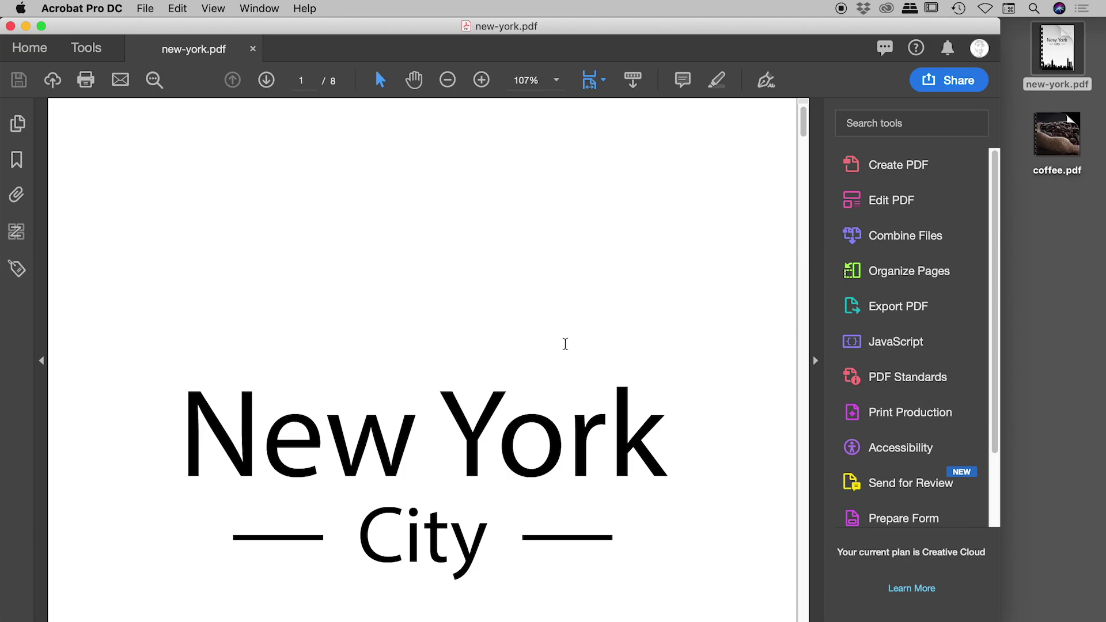
left_click(24, 163)
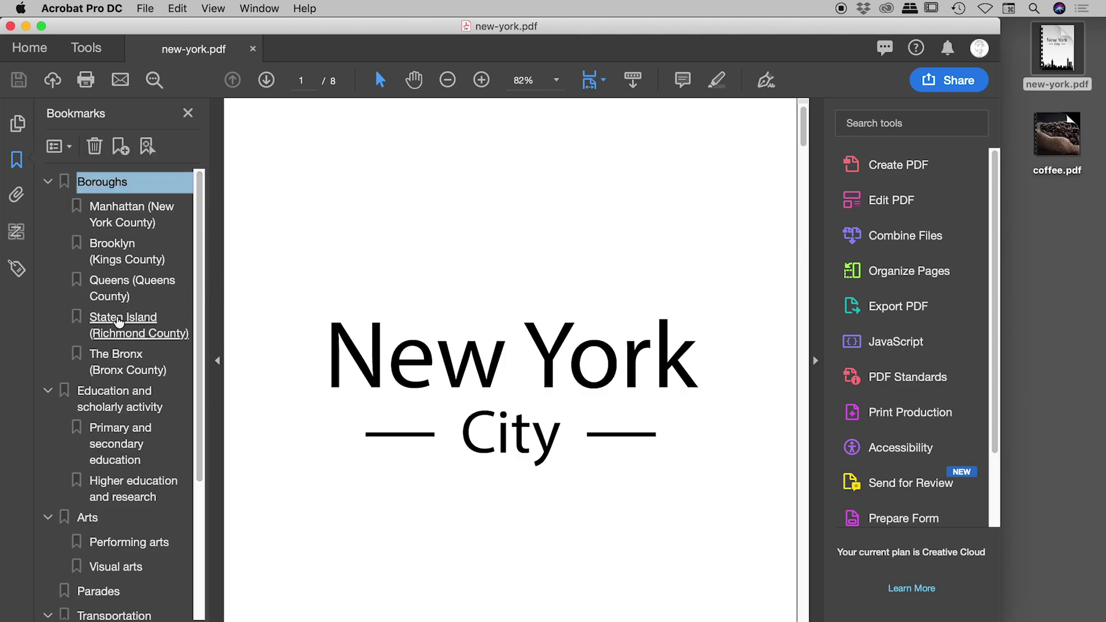
left_click(118, 321)
scroll(118, 346, "down", 5)
left_click(113, 455)
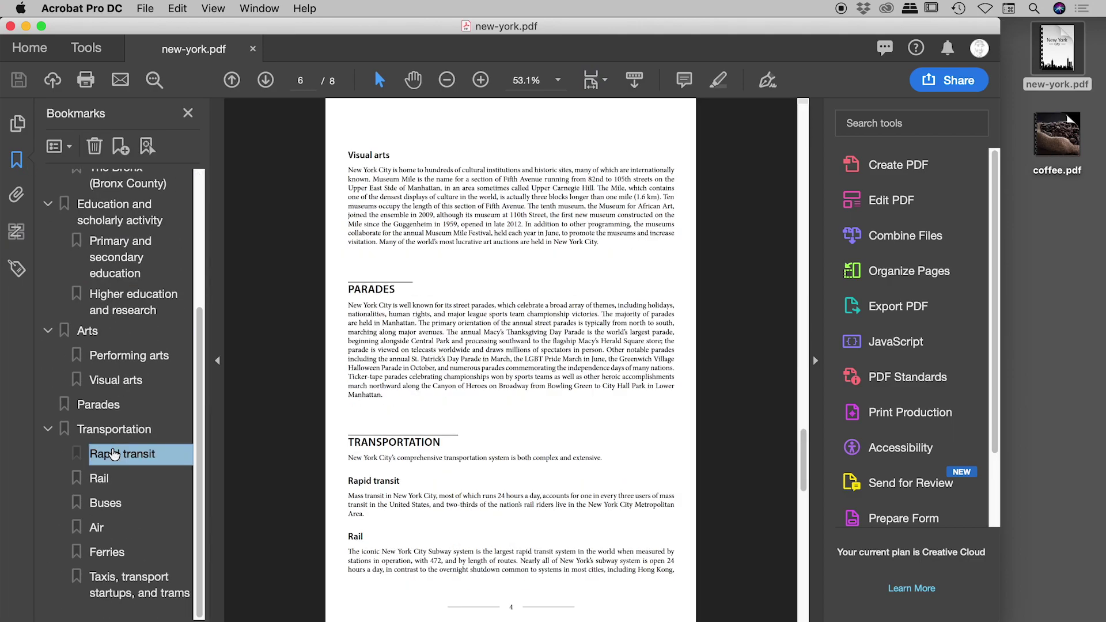
scroll(113, 403, "up", 5)
left_click(106, 183)
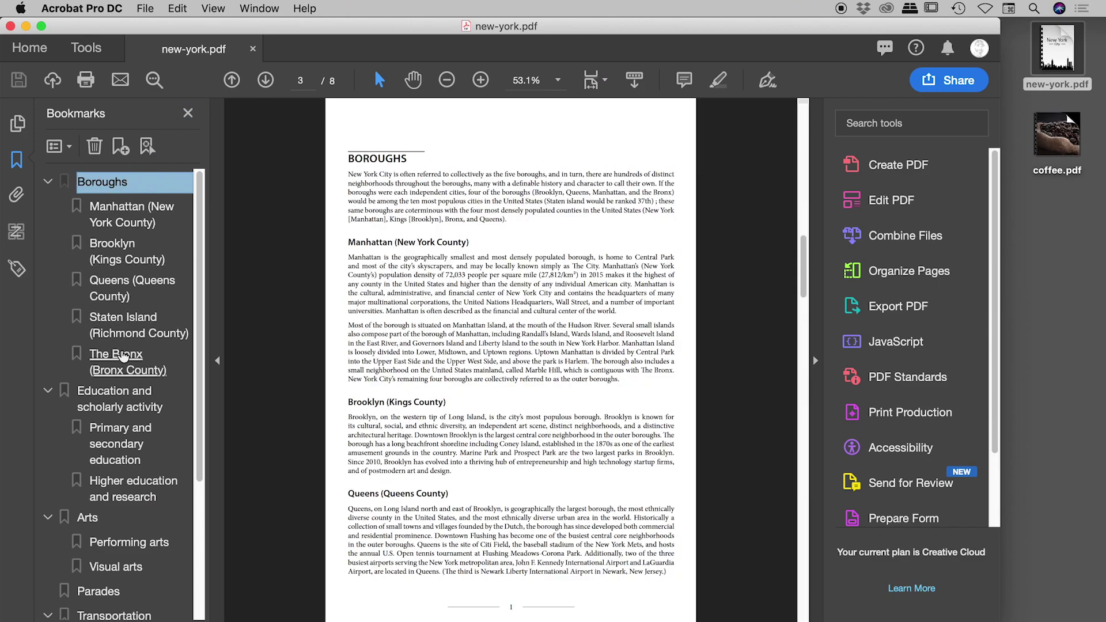
left_click(17, 160)
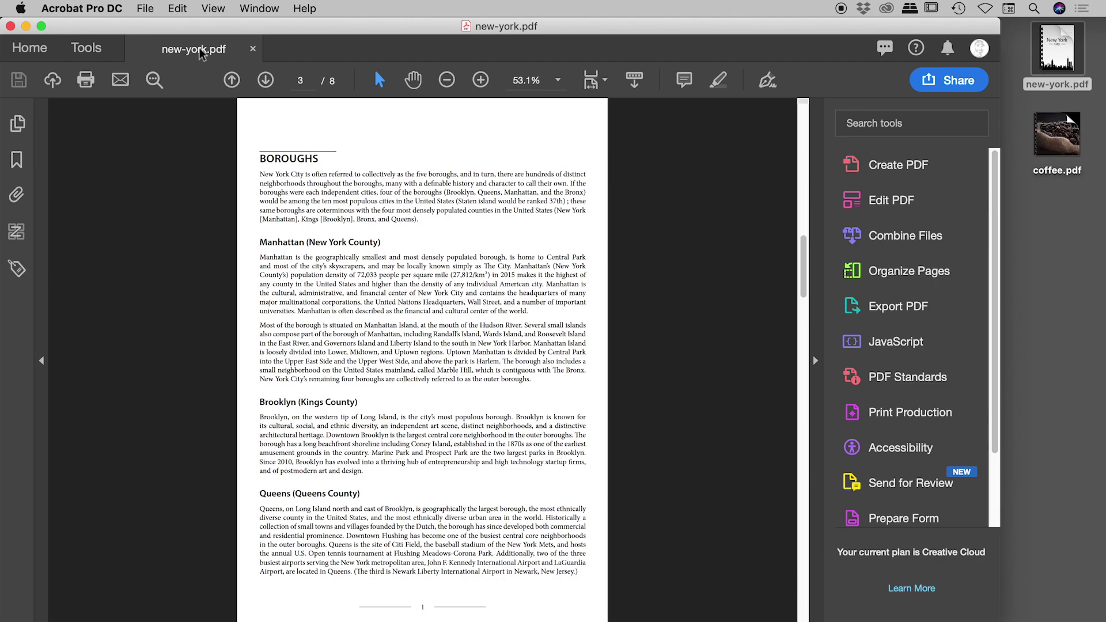
Set the Initial View navigation tab to Bookmarks Panel and Page and confirm.
key("super+d")
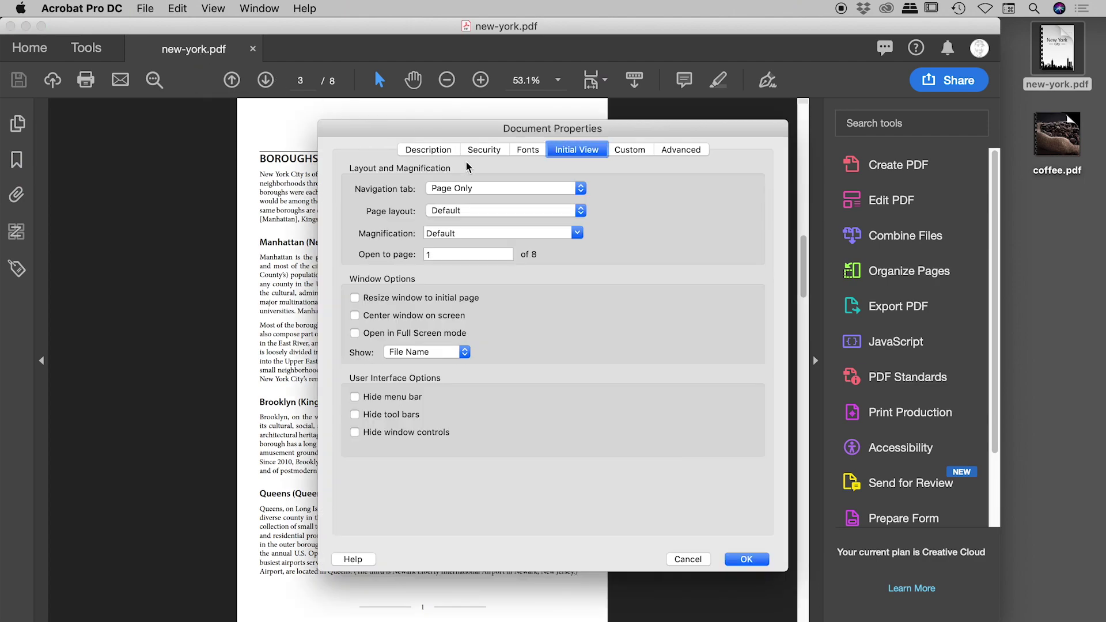
left_click(484, 189)
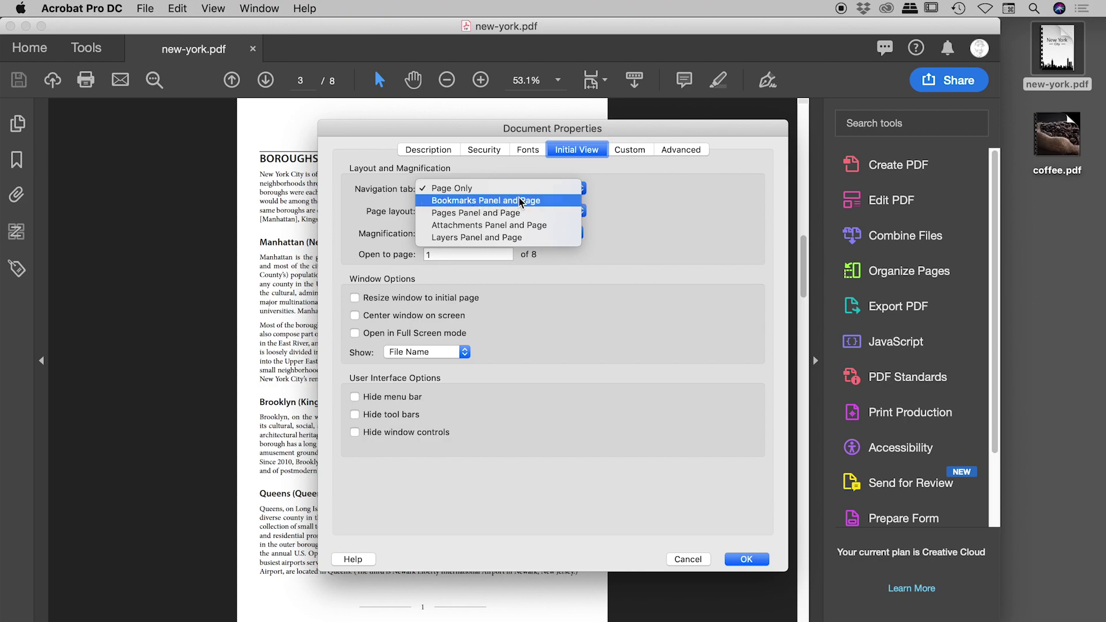
left_click(569, 203)
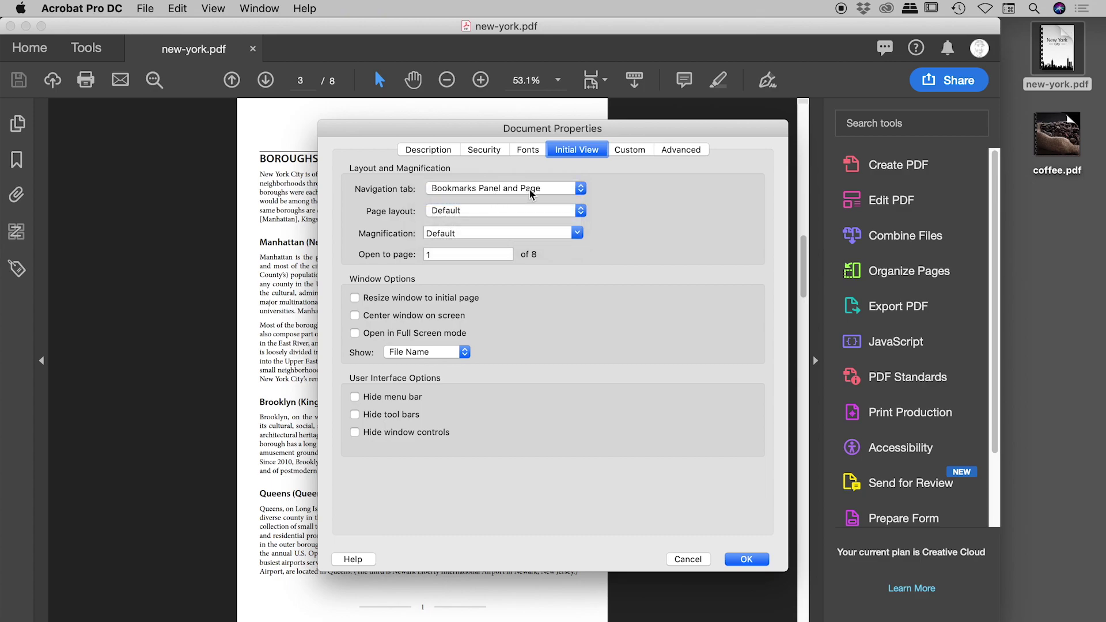
left_click(746, 559)
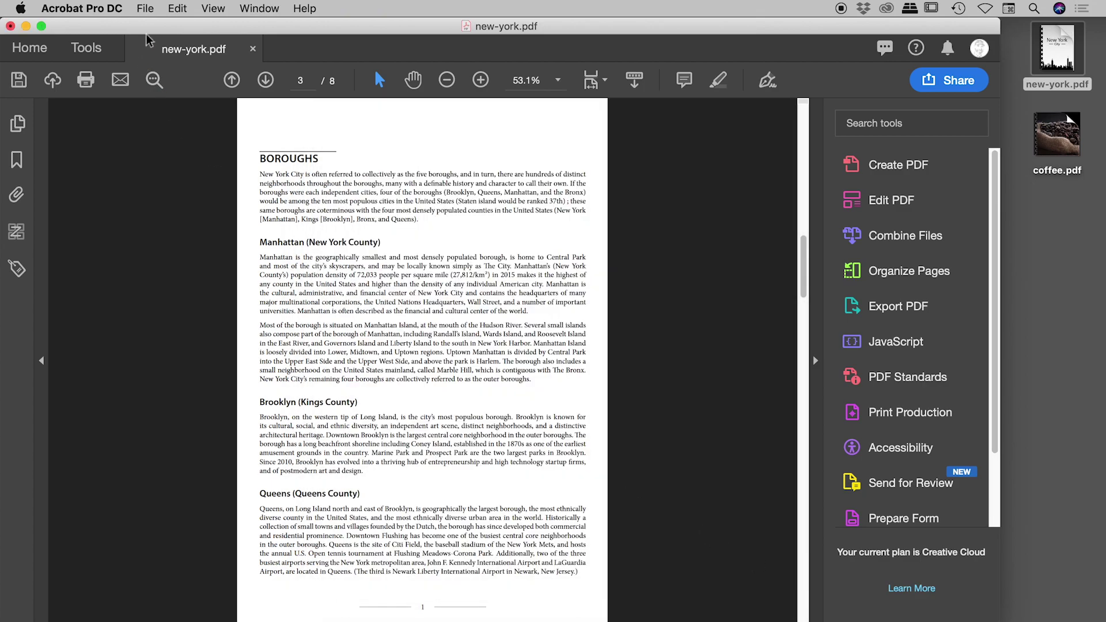
Save new-york.pdf with Cmd+S and close it.
left_click(145, 8)
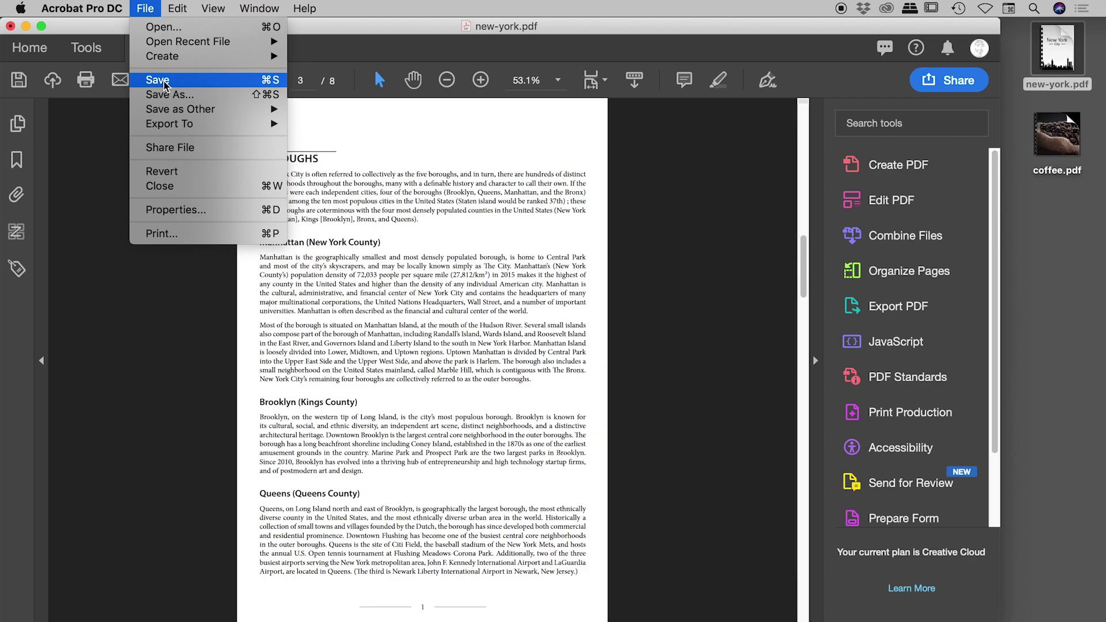
left_click(159, 8)
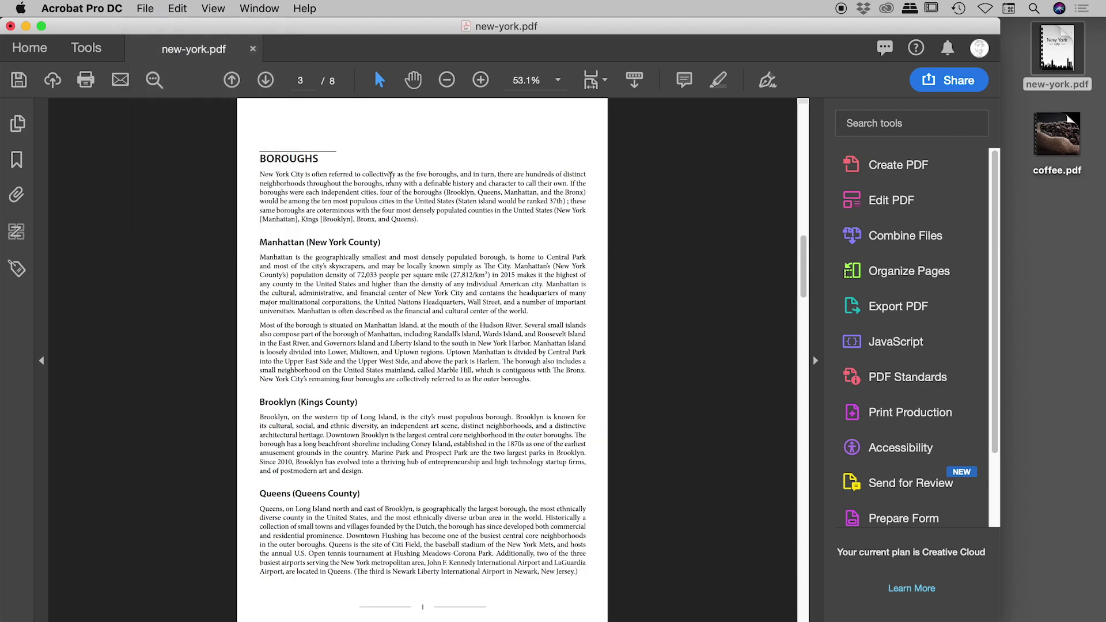
key("super+s")
key("super+w")
Reopen new-york.pdf, change its opening navigation to Page Only, confirm, and close it.
double_click(1070, 84)
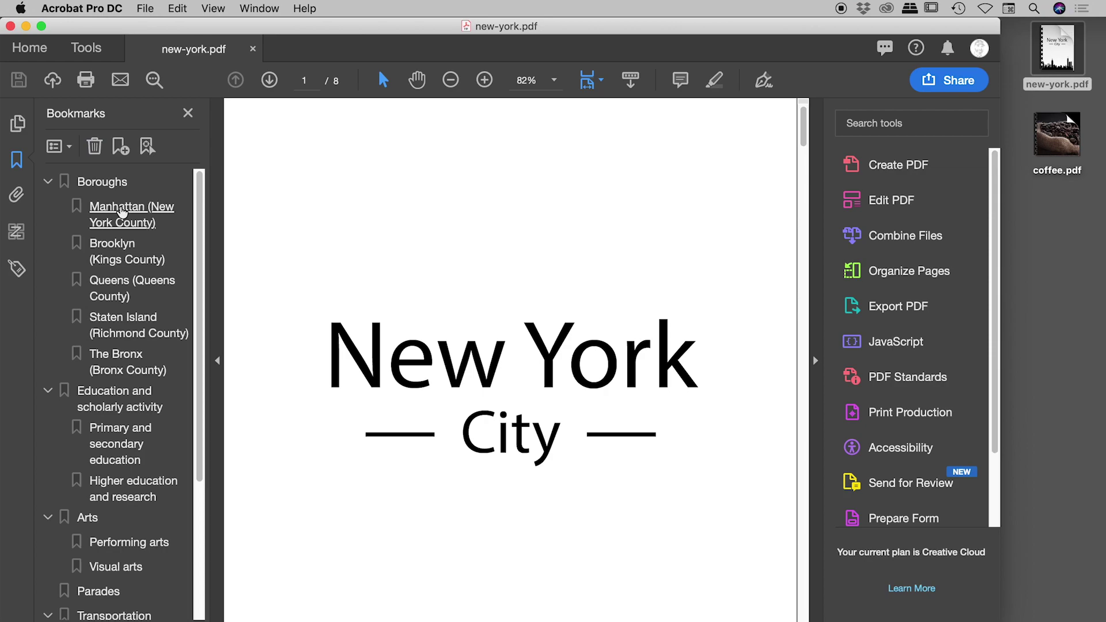
key("super+d")
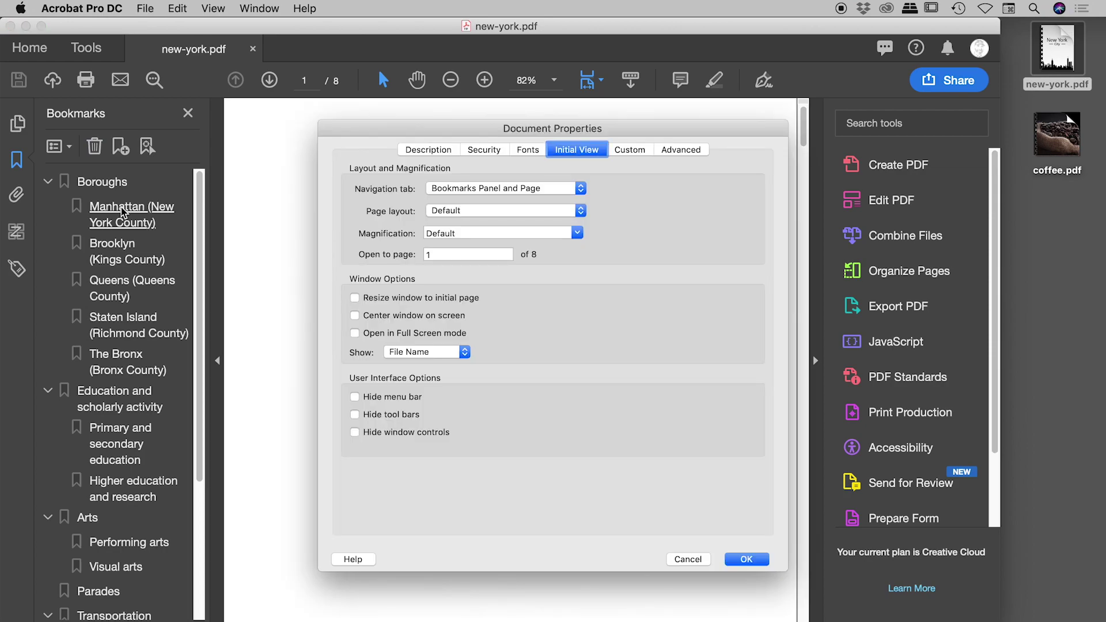
left_click(521, 192)
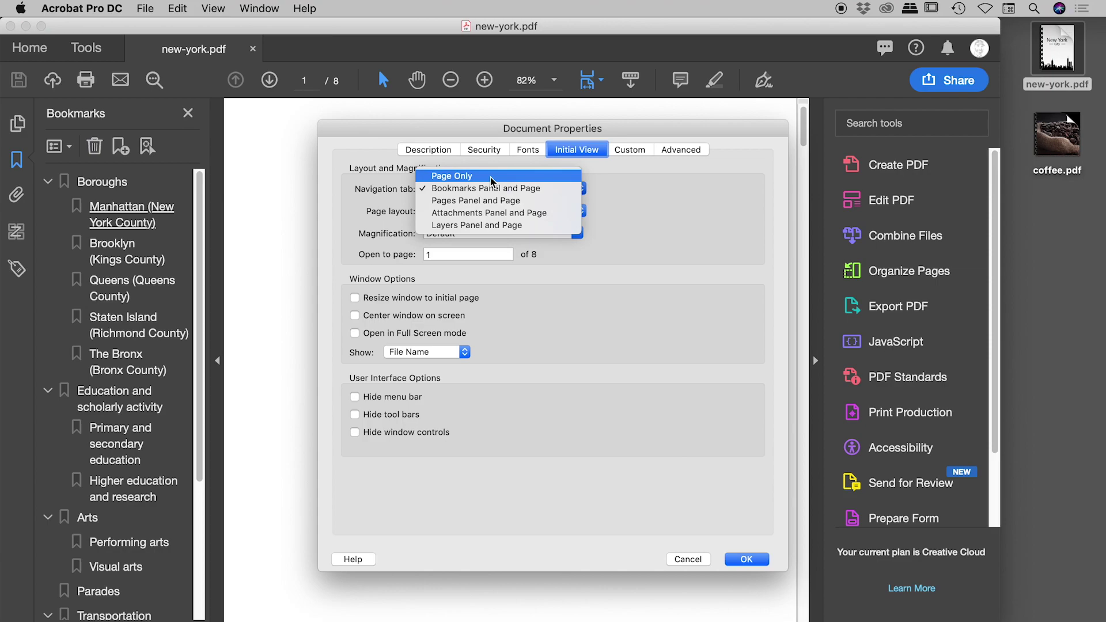
left_click(456, 173)
left_click(746, 560)
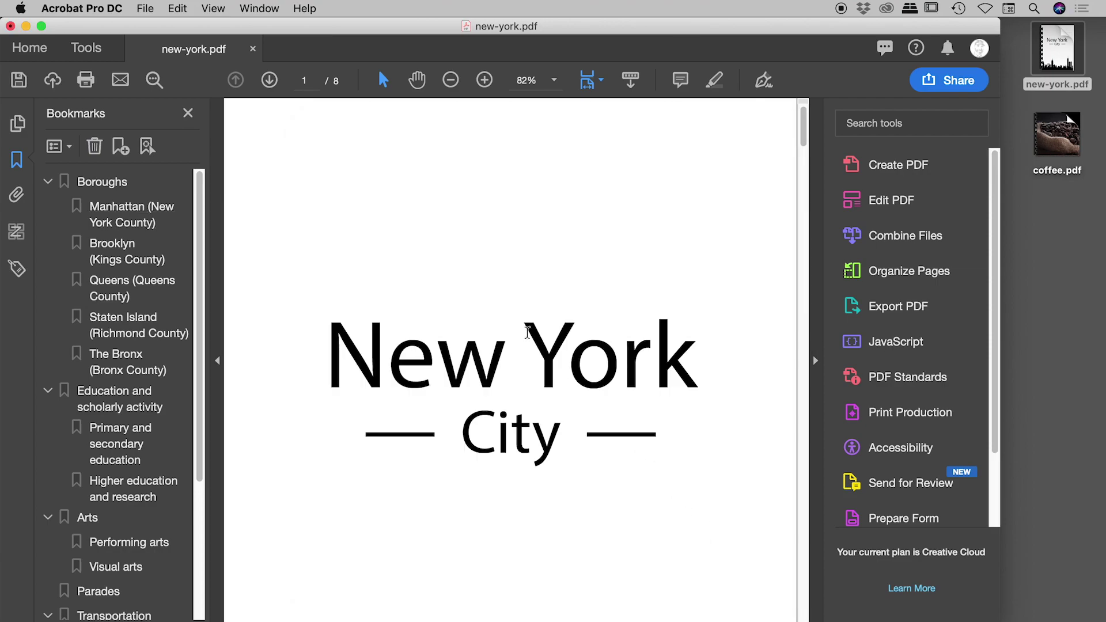
key("super+w")
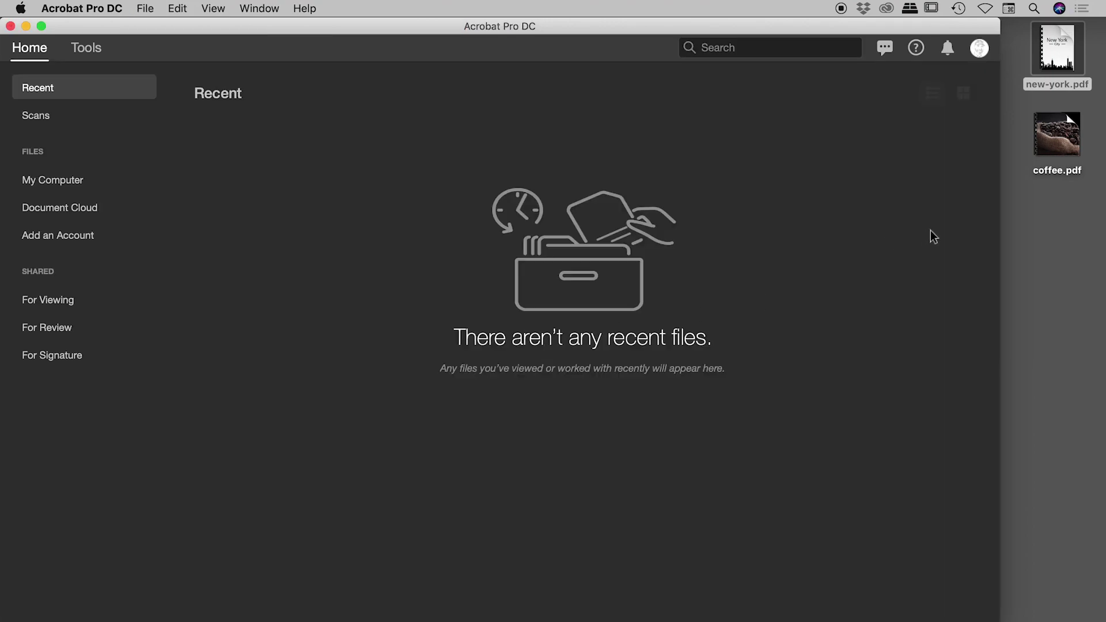
Reopen new-york.pdf, check the Default page layout in properties, and cancel.
double_click(1057, 49)
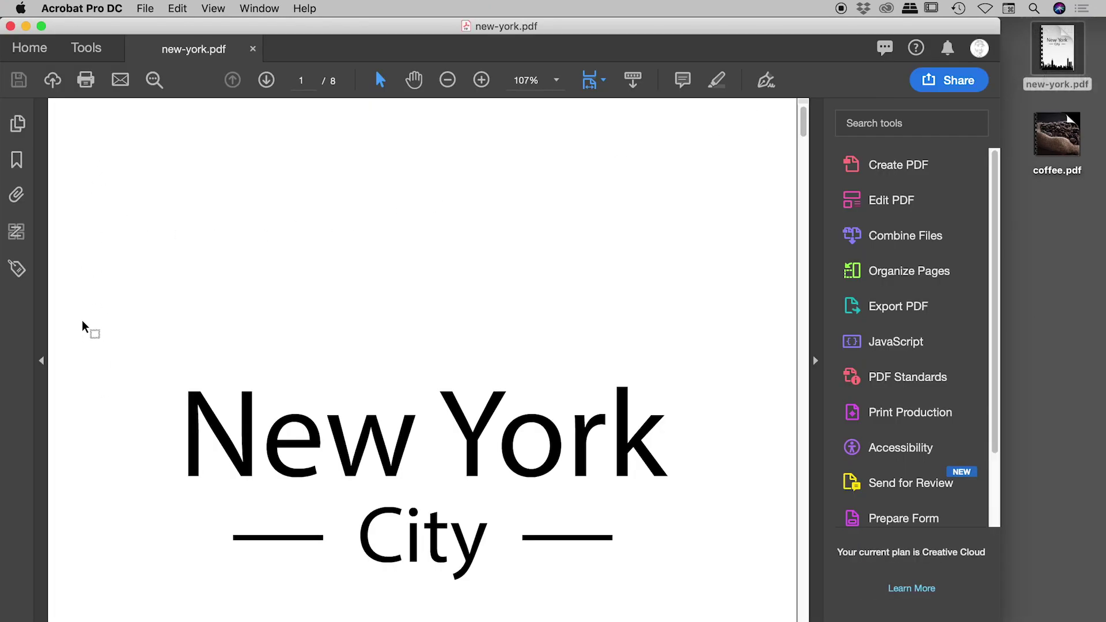
key("super+d")
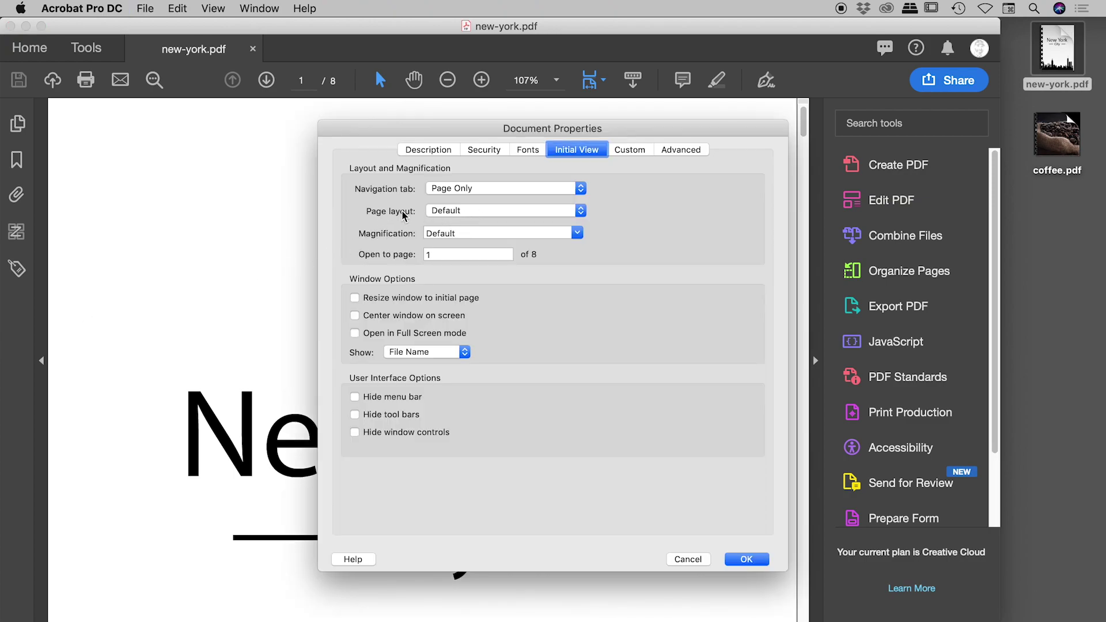
left_click(499, 212)
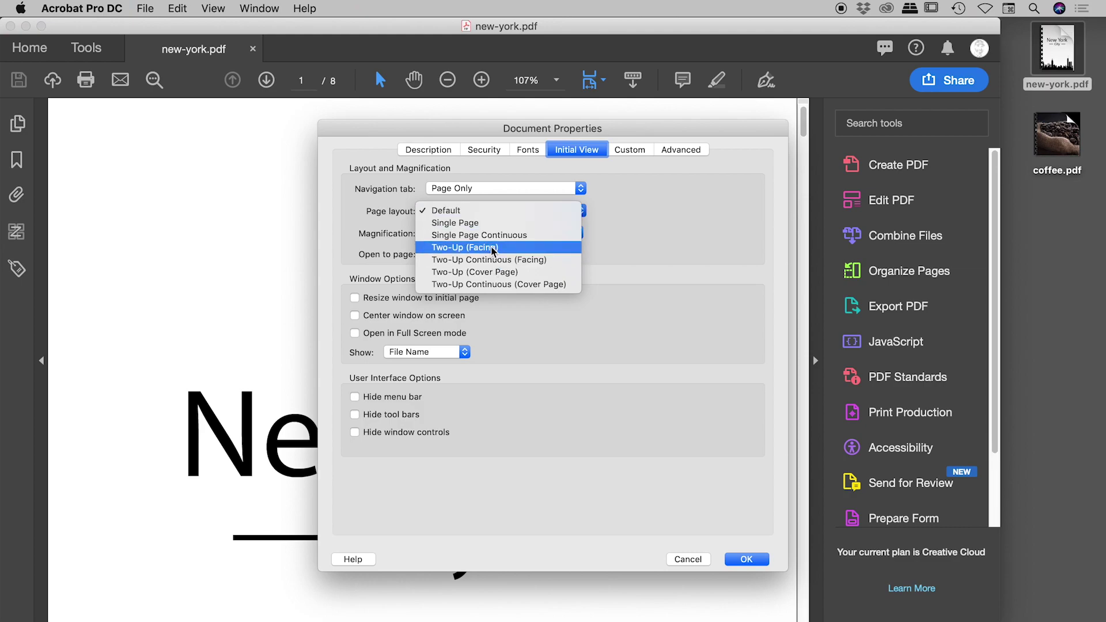
left_click(682, 259)
left_click(688, 559)
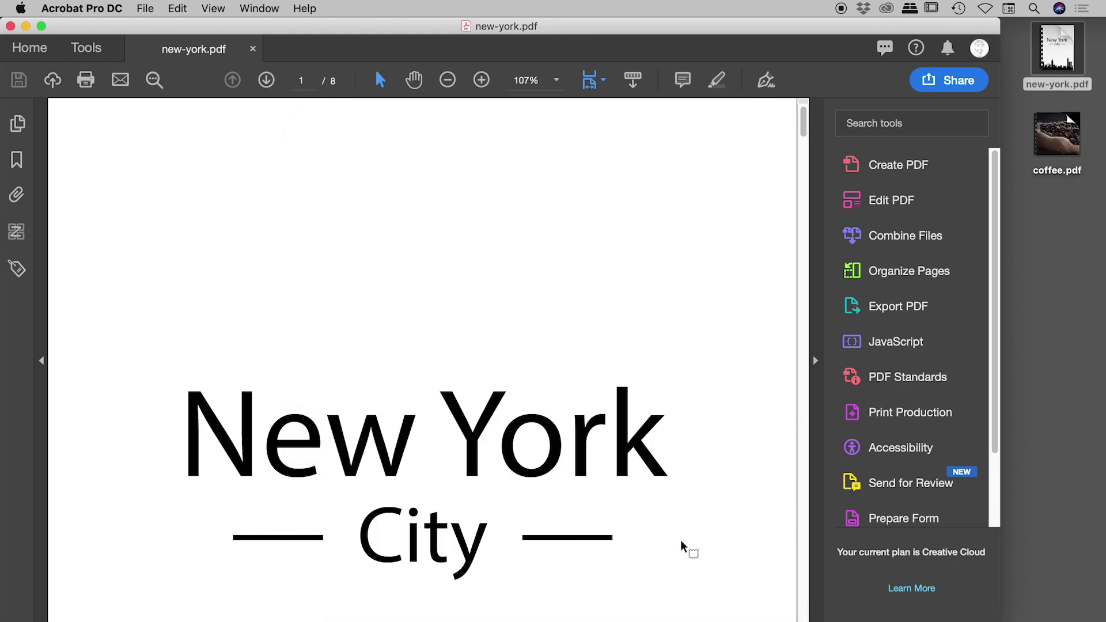
Open coffee.pdf and show its Page Thumbnails panel.
double_click(1056, 141)
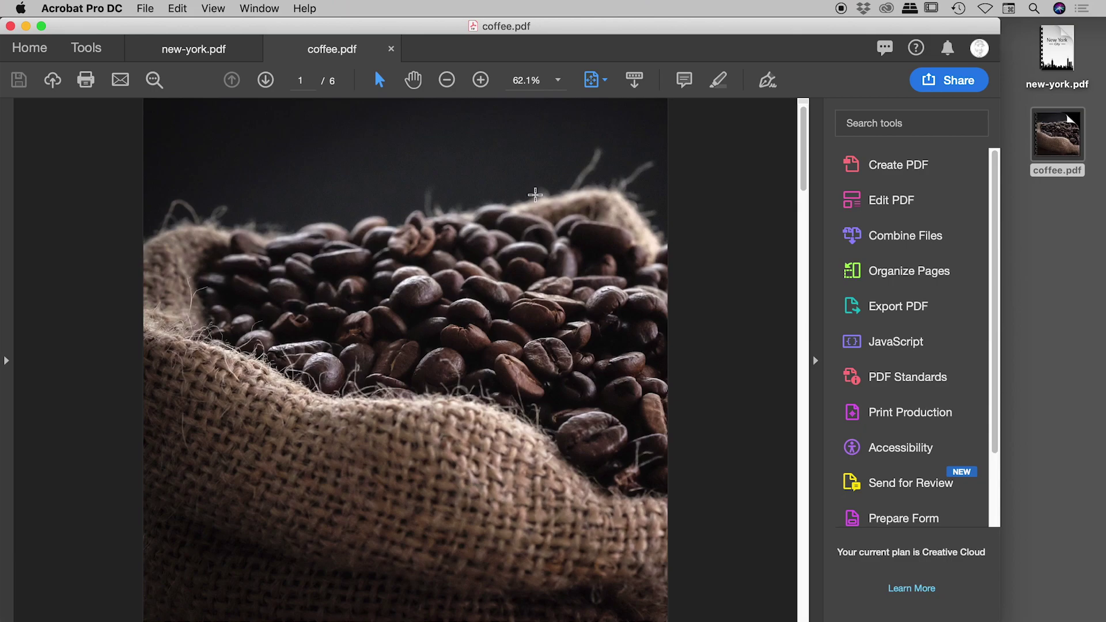
left_click(3, 298)
left_click(22, 125)
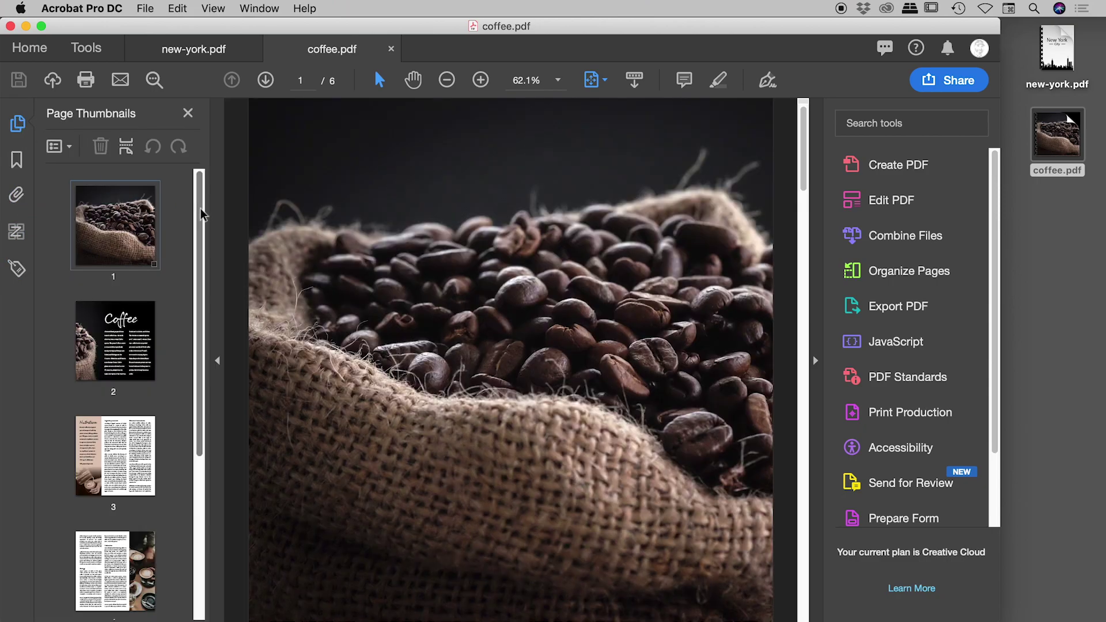
mouse_move(201, 210)
left_mouse_down()
mouse_move(196, 388)
mouse_move(196, 189)
left_mouse_up()
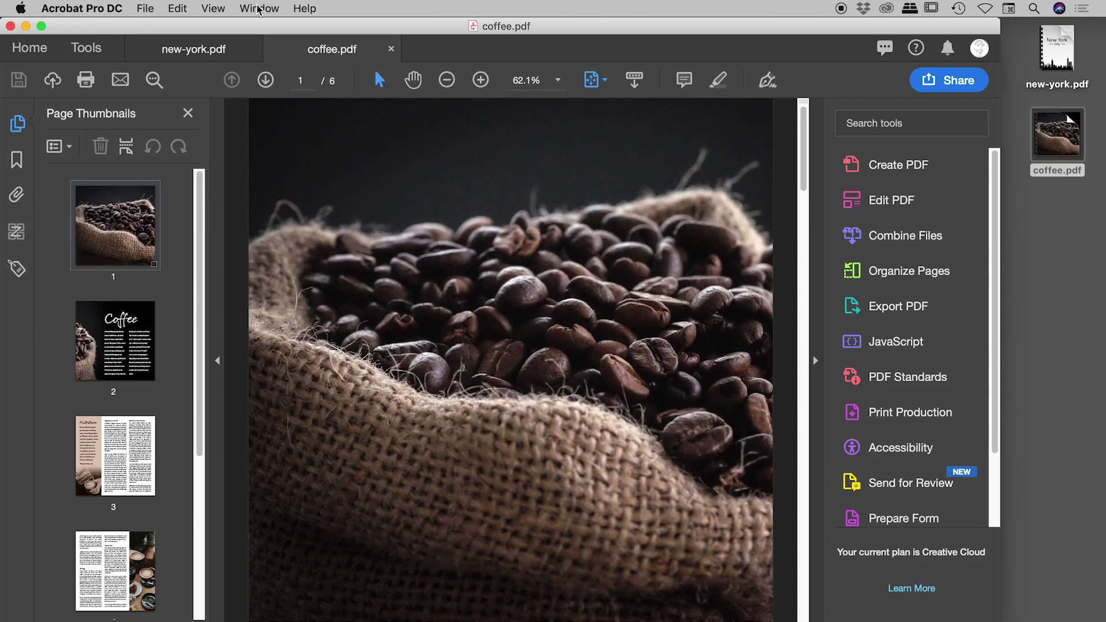
Switch the page display to Two Page Scrolling.
left_click(214, 9)
mouse_move(226, 45)
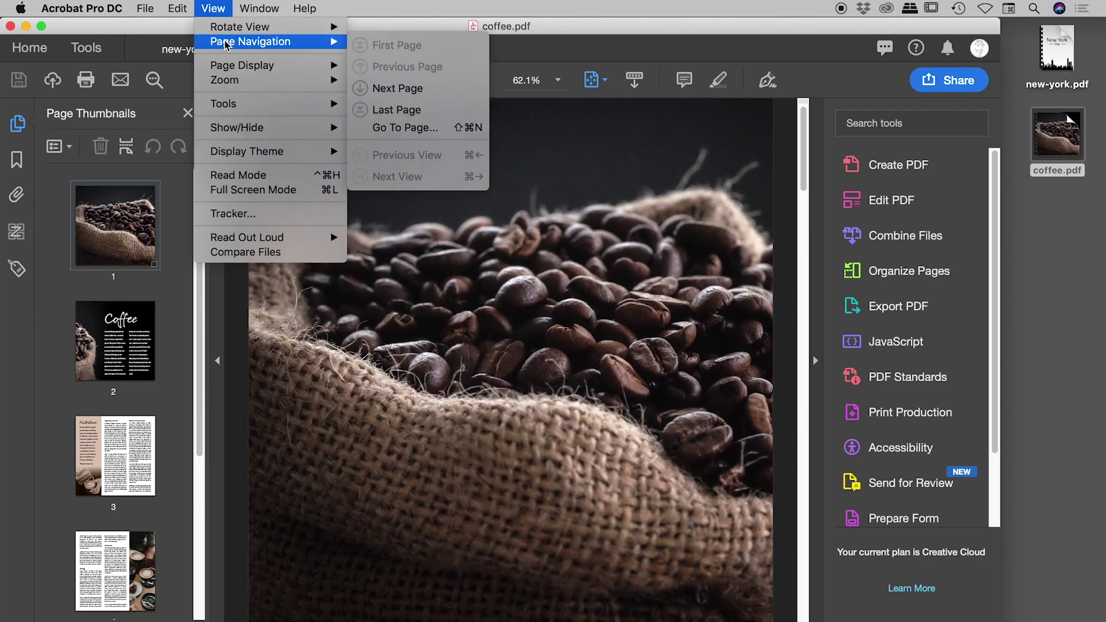
mouse_move(254, 65)
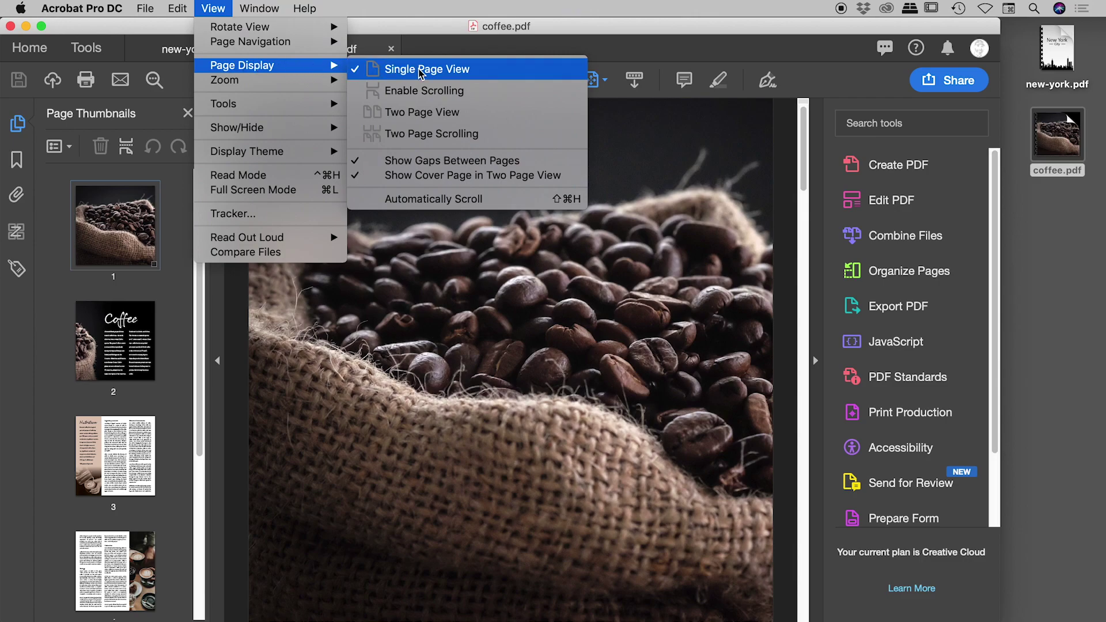
left_click(464, 135)
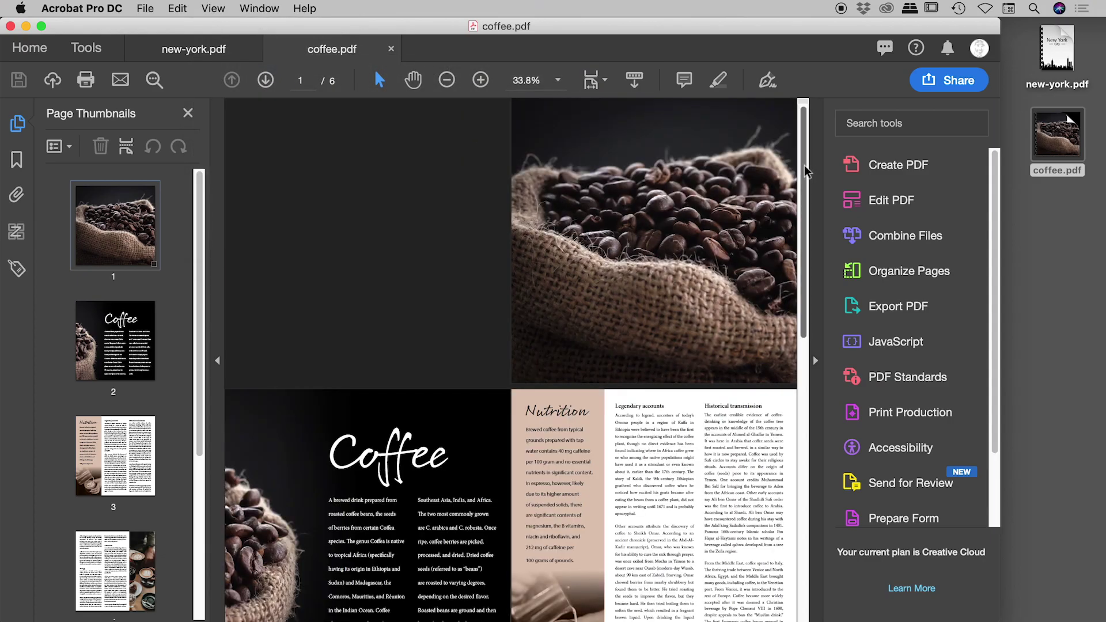
mouse_move(813, 180)
left_mouse_down()
mouse_move(822, 502)
mouse_move(824, 196)
left_mouse_up()
Turn off Show Cover Page in Two Page View so pages 1 and 2 sit side by side.
left_click(224, 9)
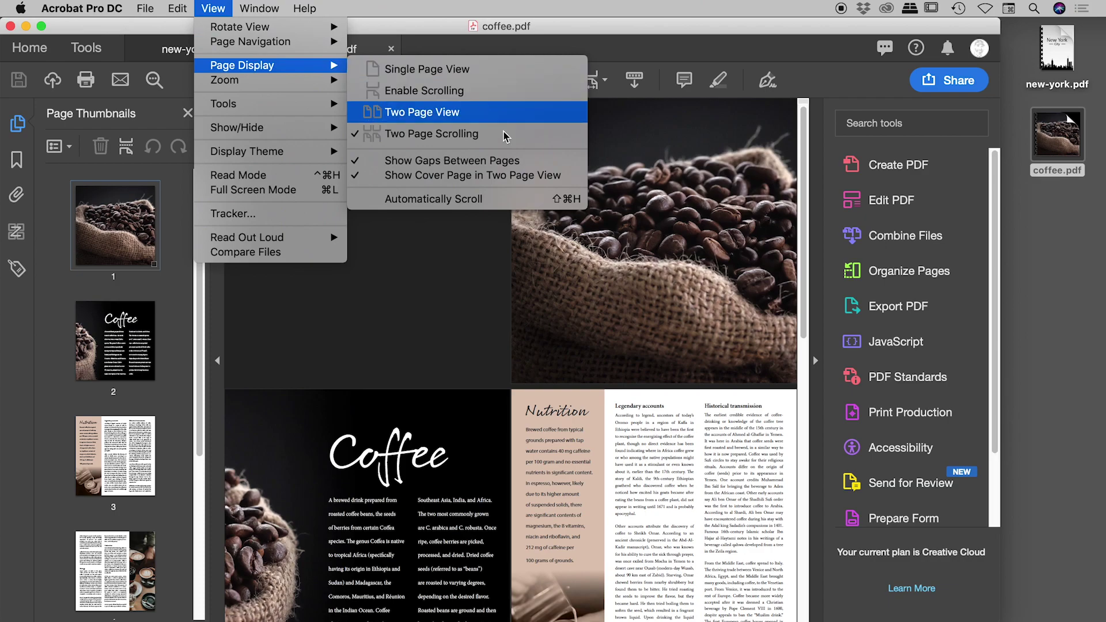
left_click(448, 176)
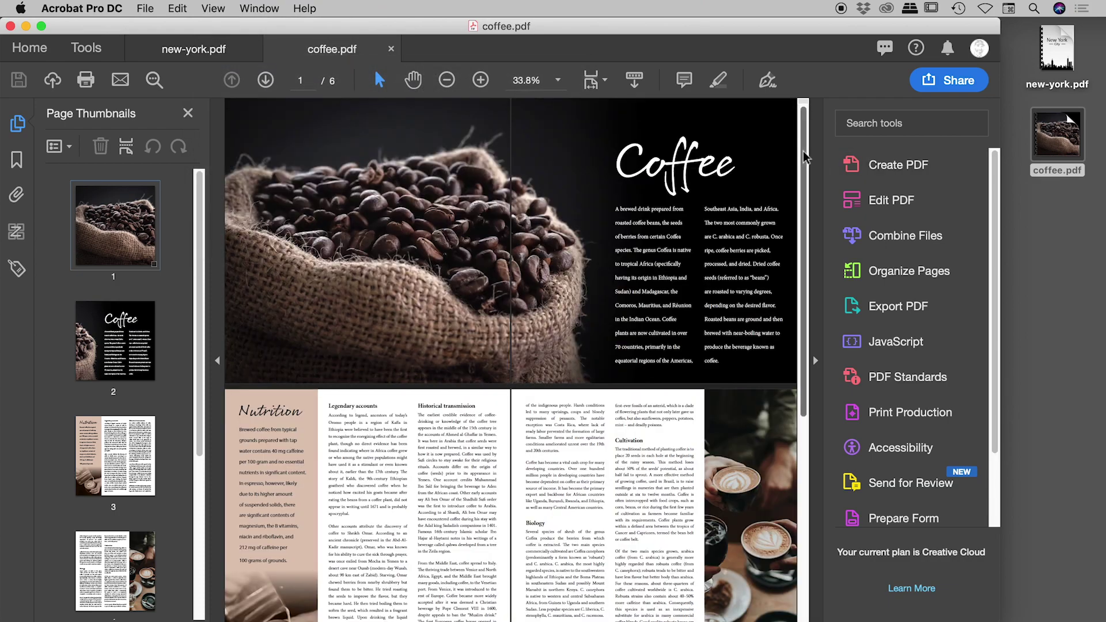
mouse_move(803, 164)
left_mouse_down()
mouse_move(801, 375)
mouse_move(803, 168)
left_mouse_up()
left_click(224, 7)
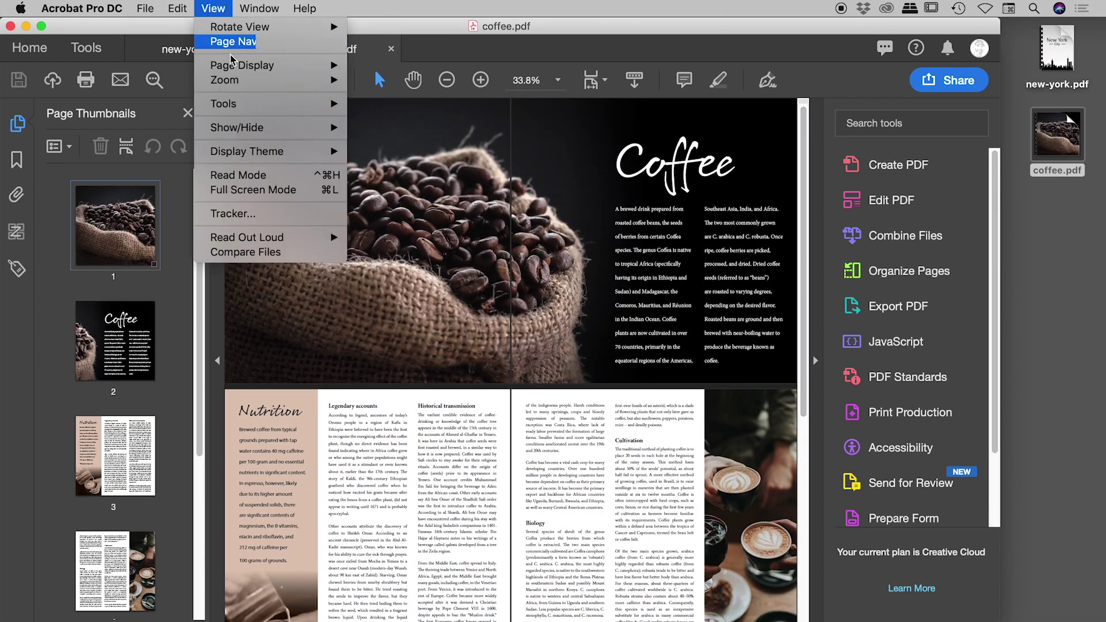
mouse_move(236, 69)
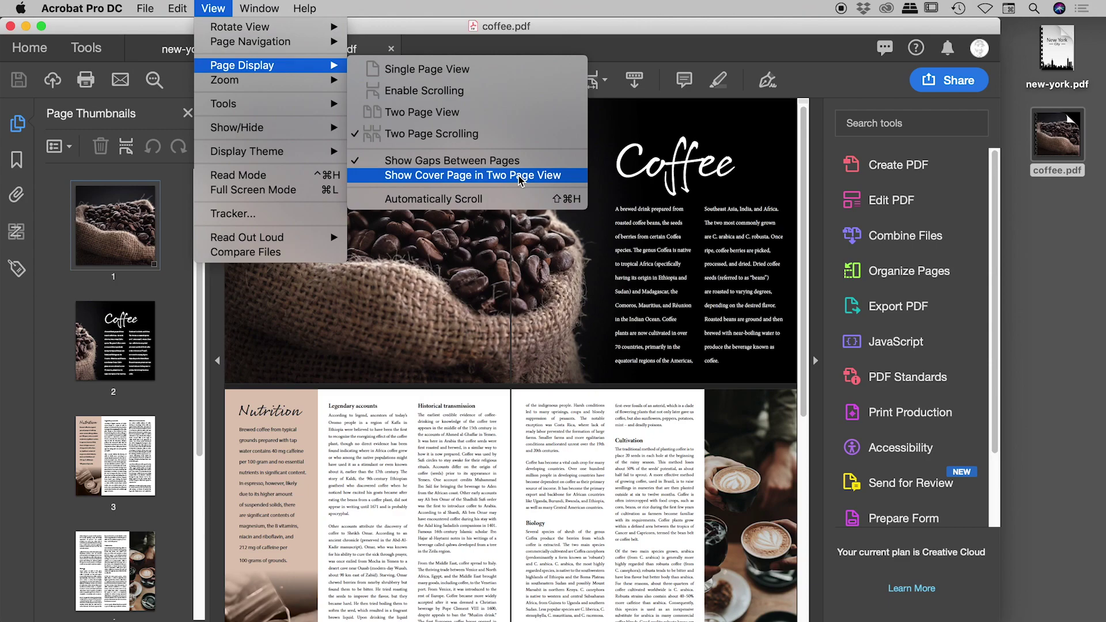
Set coffee.pdf's Initial View page layout to Two-Up Continuous (Facing), apply, and close it.
left_click(559, 29)
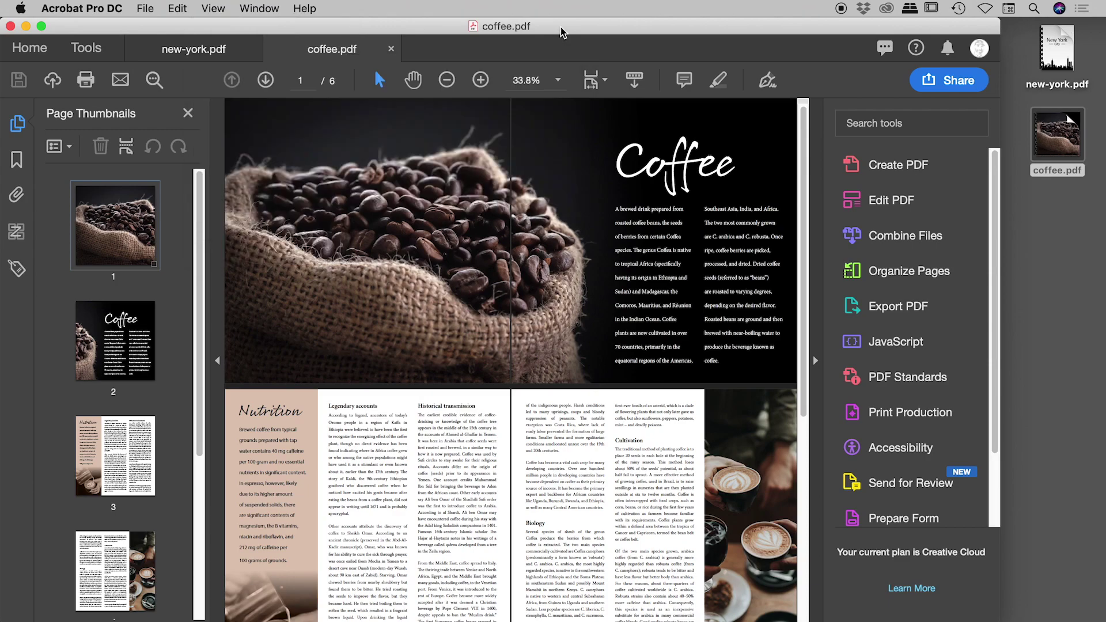
key("super+d")
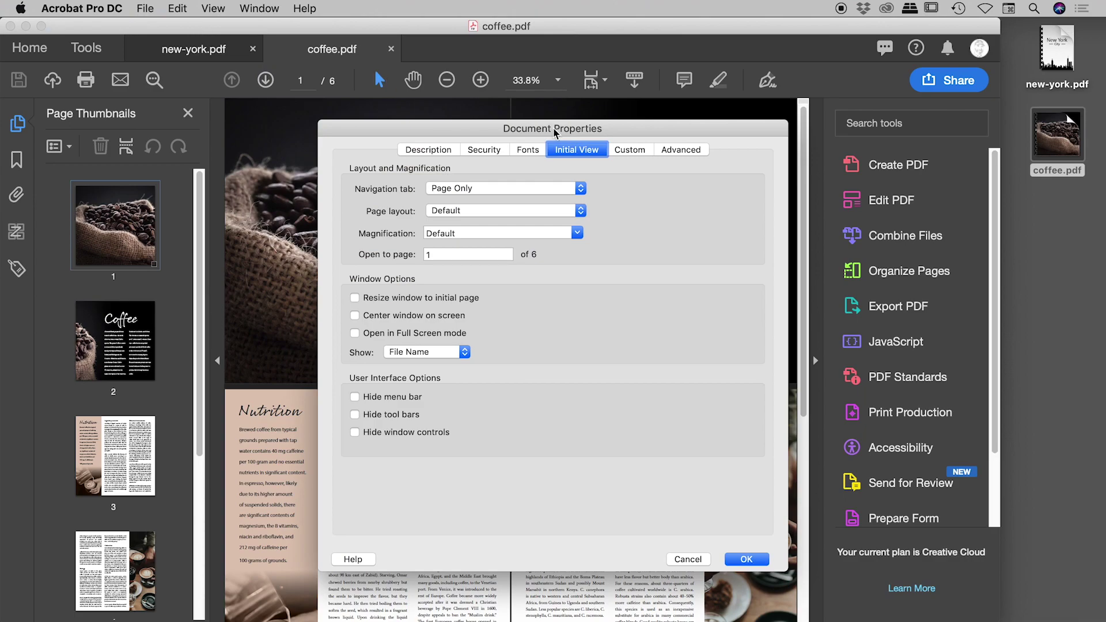
left_click_drag(555, 130, 530, 60)
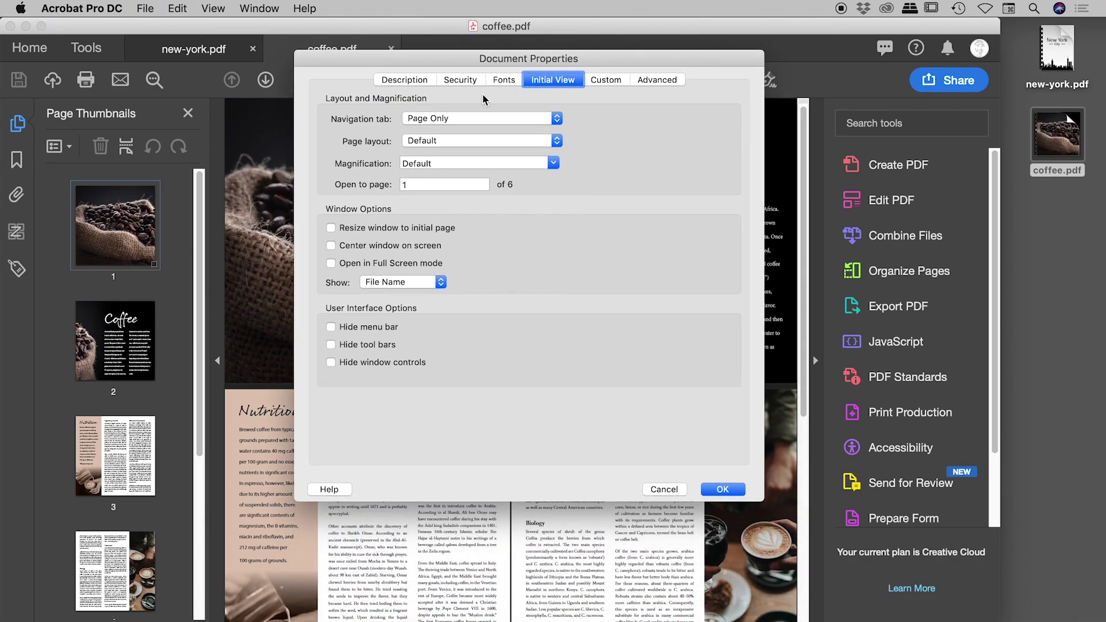
left_click(514, 142)
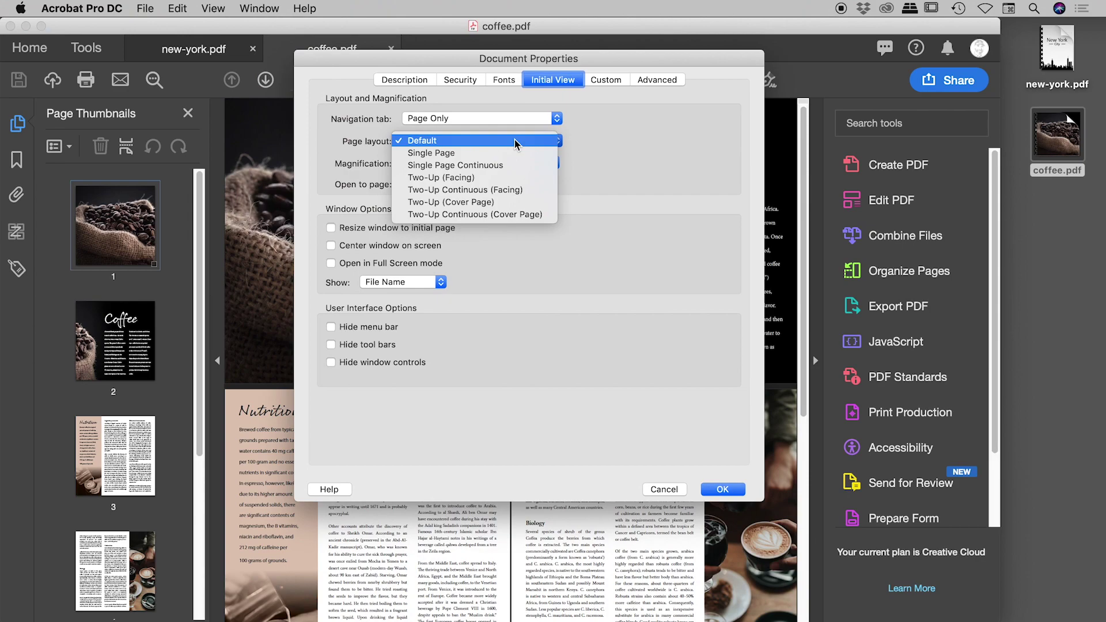
left_click_drag(493, 57, 810, 63)
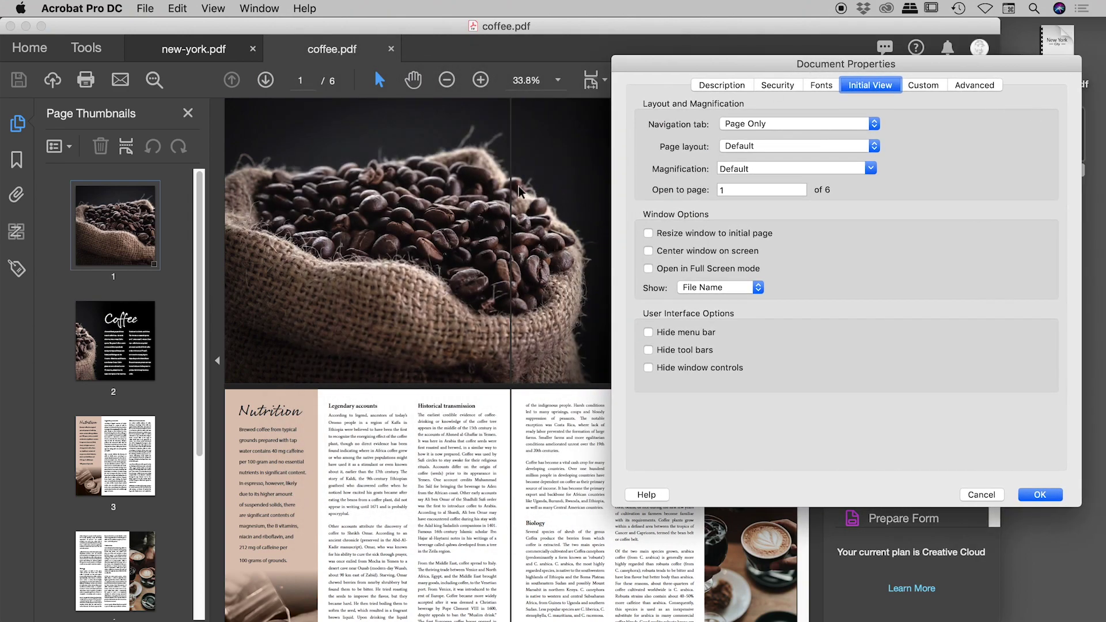
left_click_drag(777, 69, 609, 68)
left_click(621, 148)
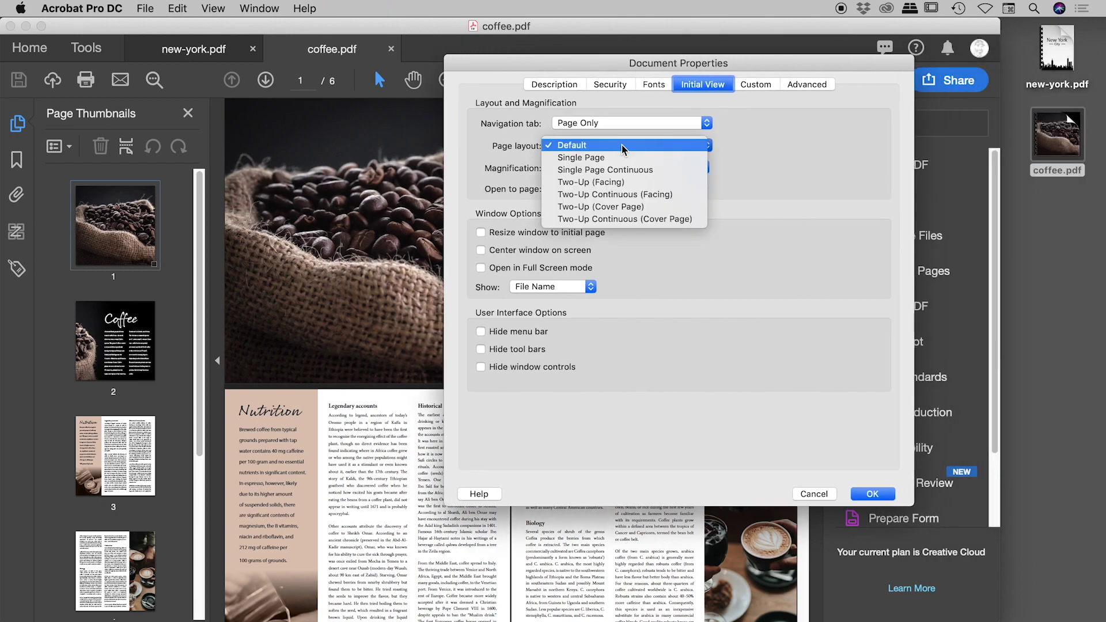
left_click(629, 196)
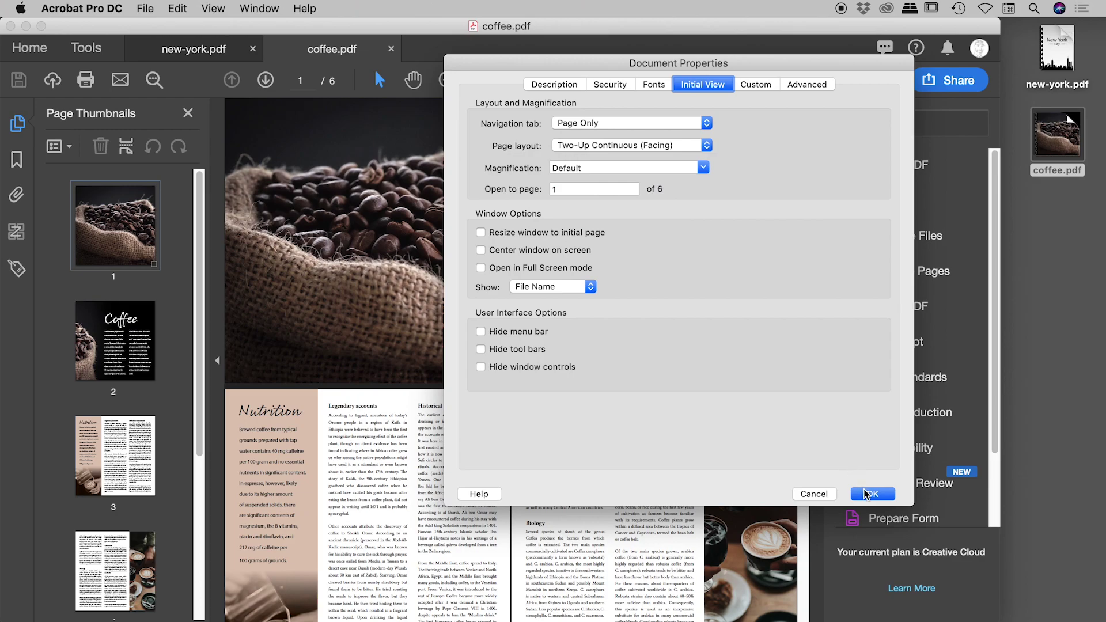
left_click(870, 494)
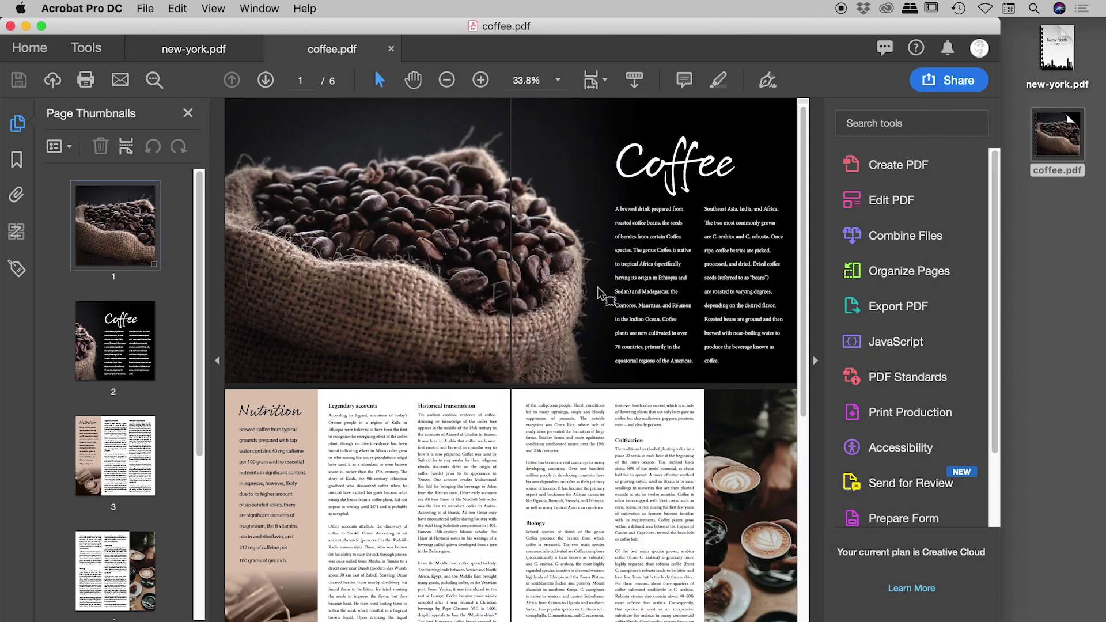
key("super+w")
key("super+w")
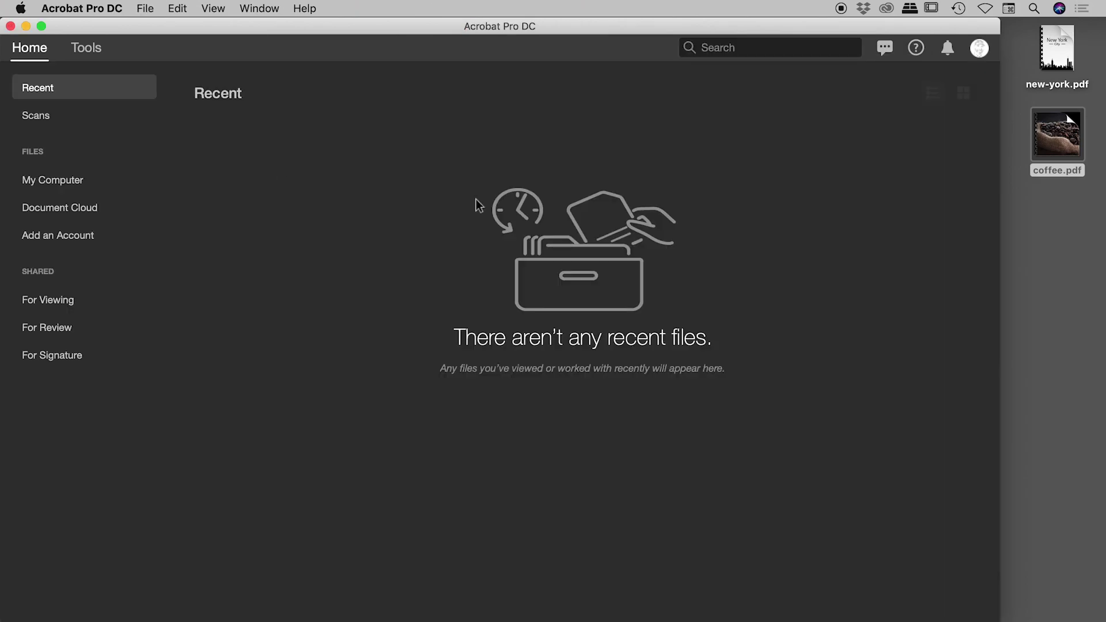
Reopen coffee.pdf to verify it opens two-up facing, then close it.
left_click(1068, 126)
double_click(1067, 126)
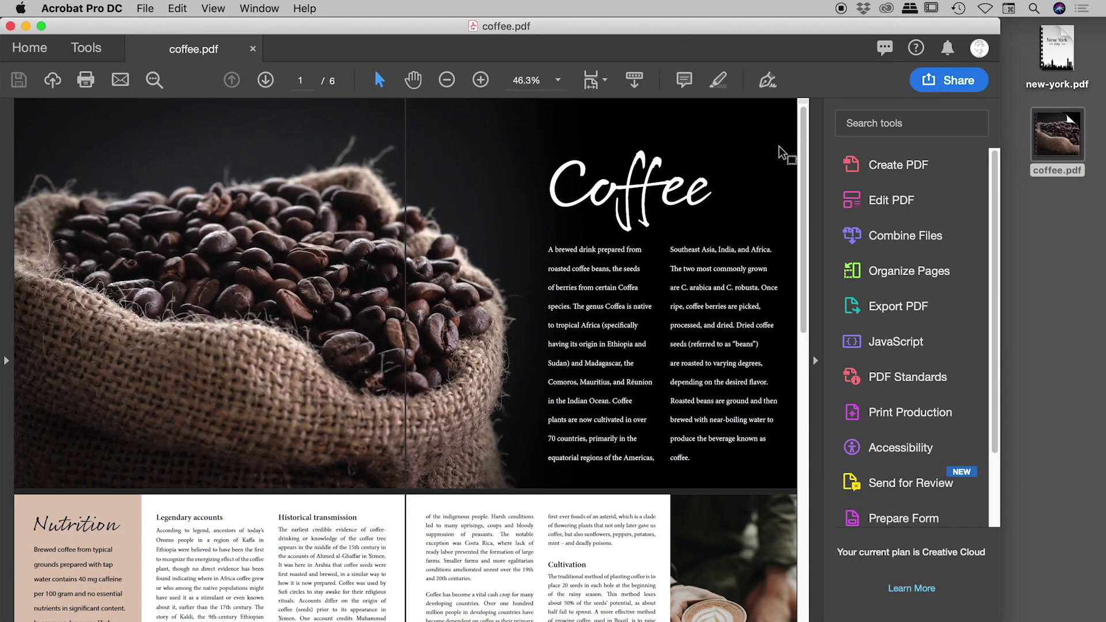
mouse_move(802, 140)
left_mouse_down()
mouse_move(827, 451)
mouse_move(809, 153)
left_mouse_up()
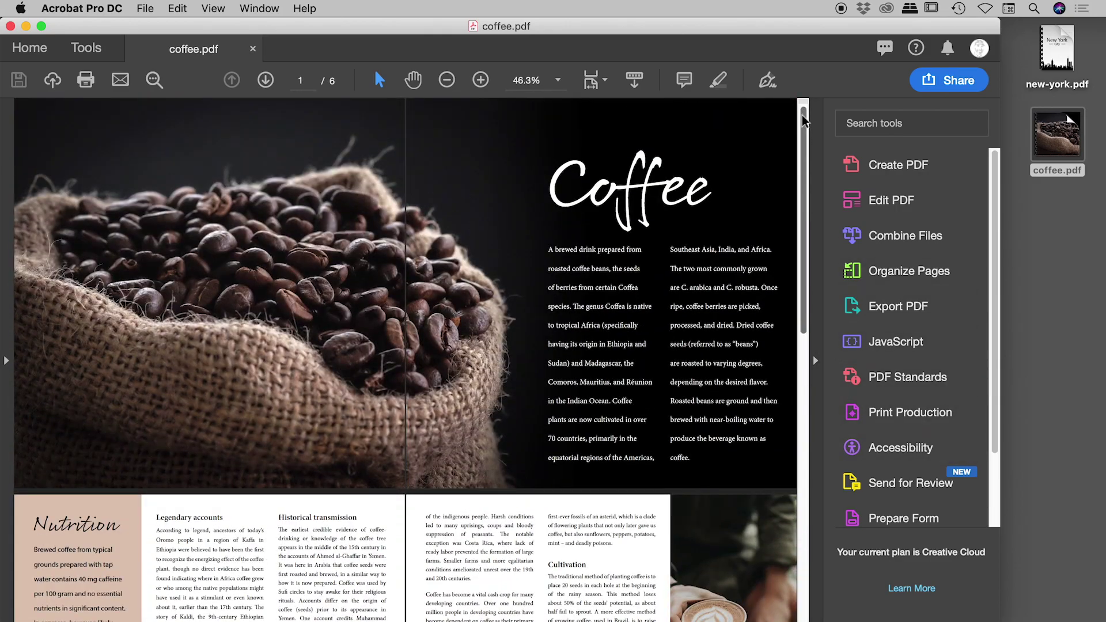
key("super+w")
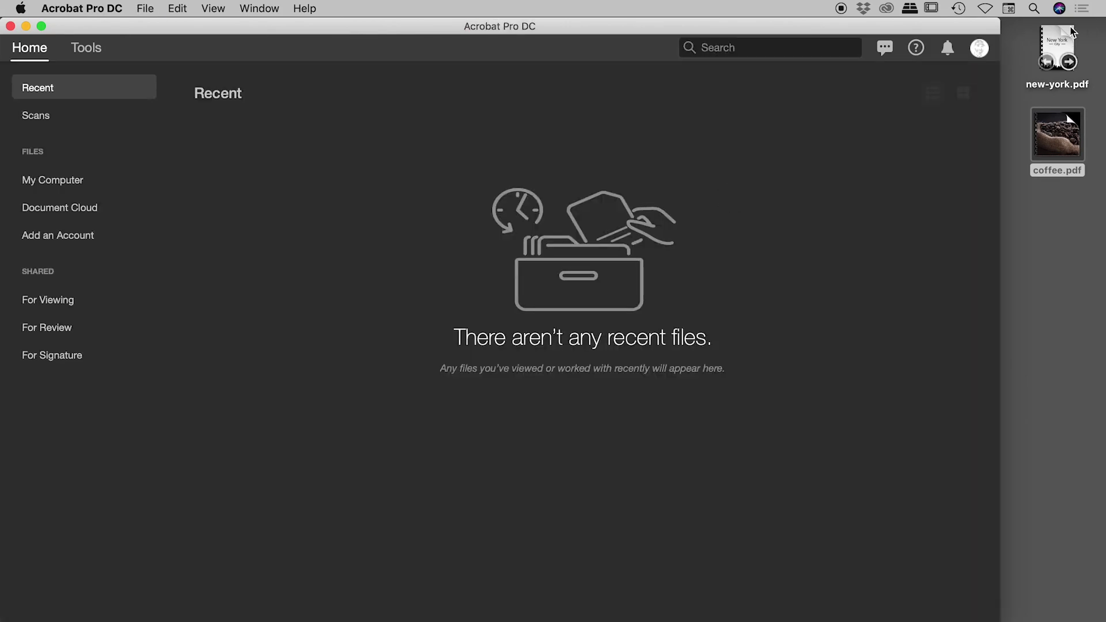
Open new-york.pdf in Acrobat and bring up its Document Properties.
left_click(1067, 35)
left_click_drag(1067, 33, 687, 57)
key("super+d")
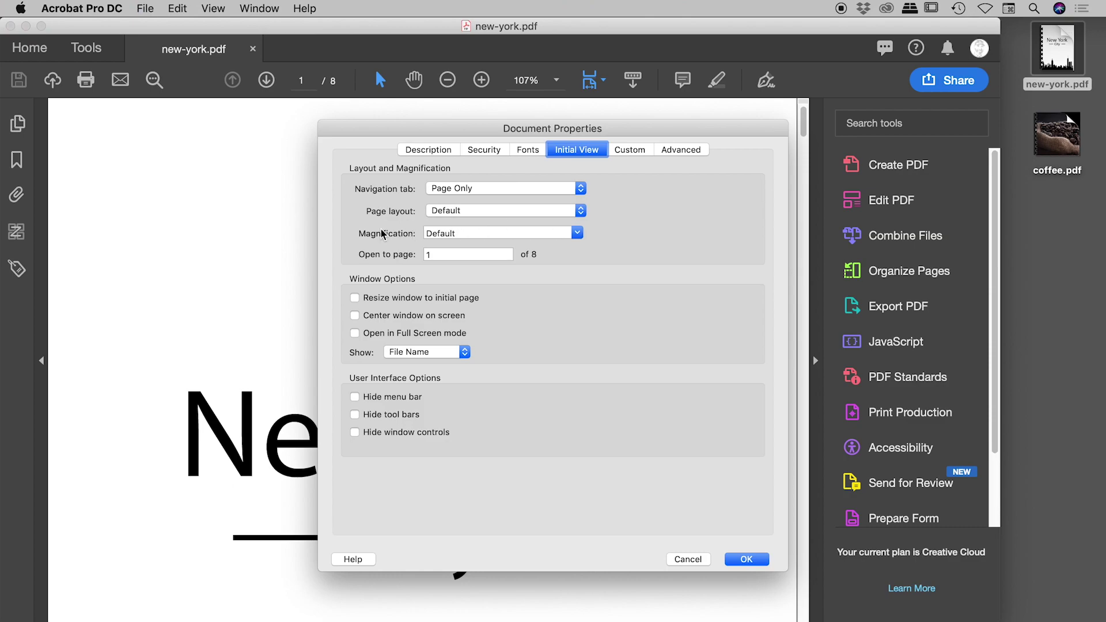
left_click(576, 232)
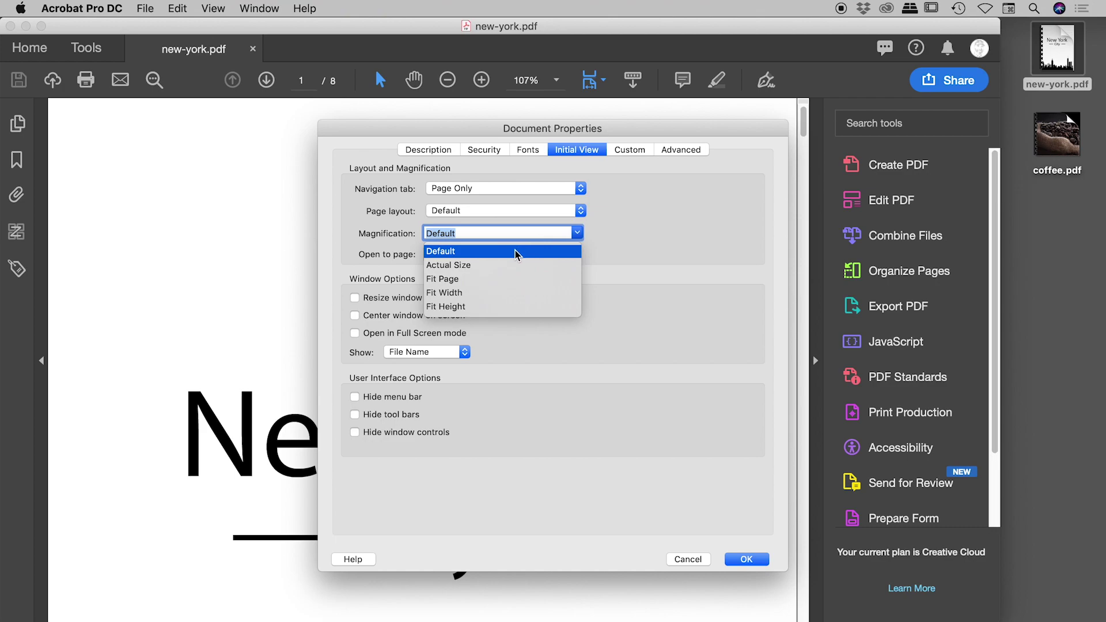
left_click(621, 254)
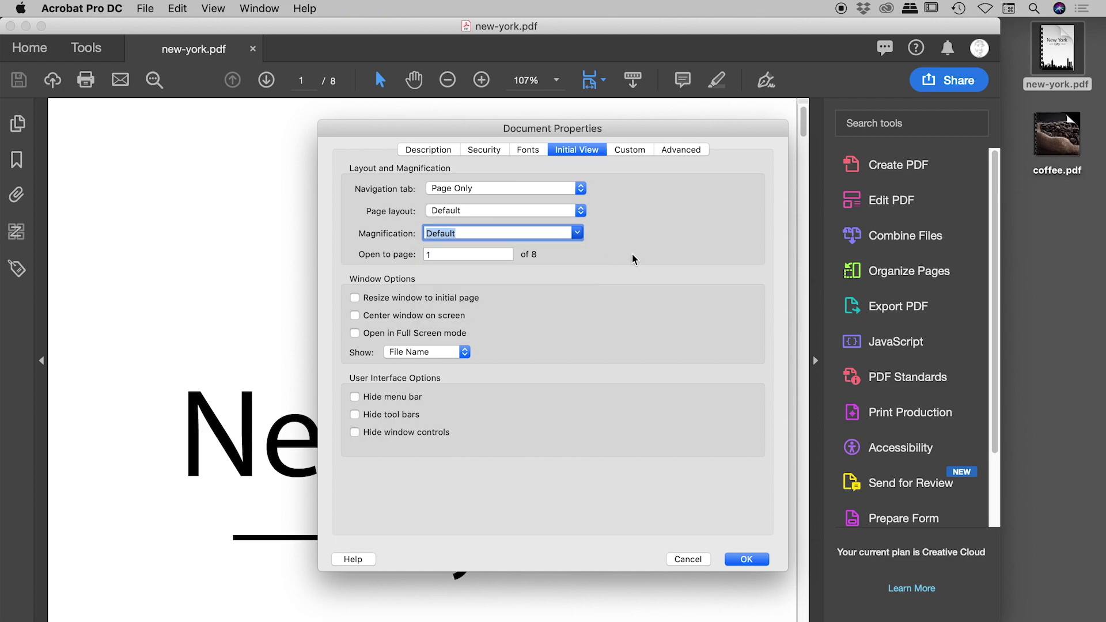
left_click(682, 562)
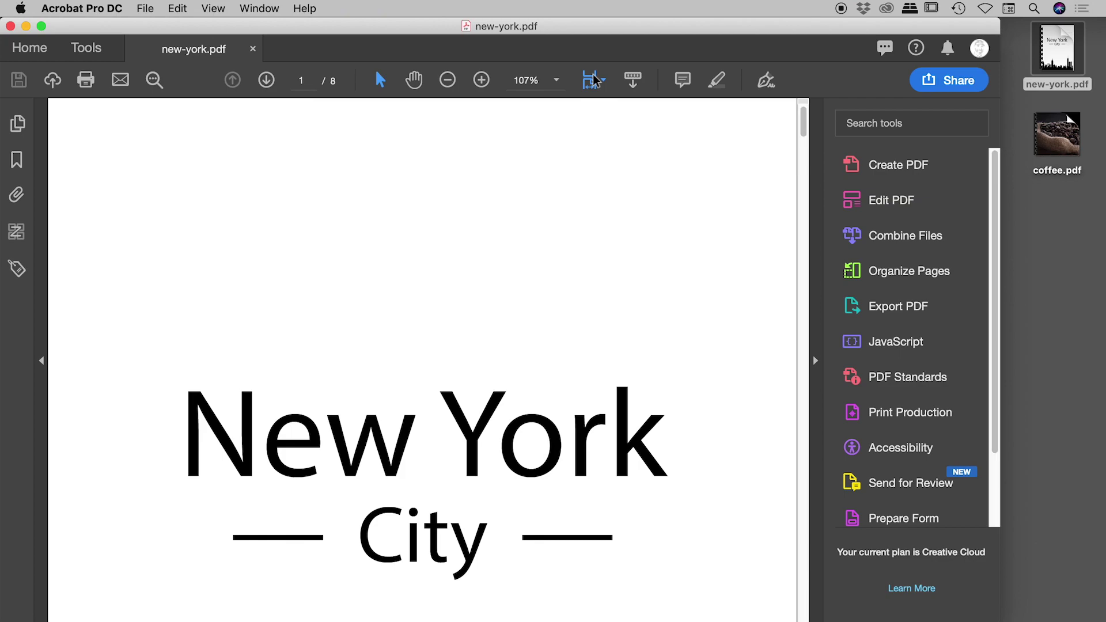
left_click(594, 80)
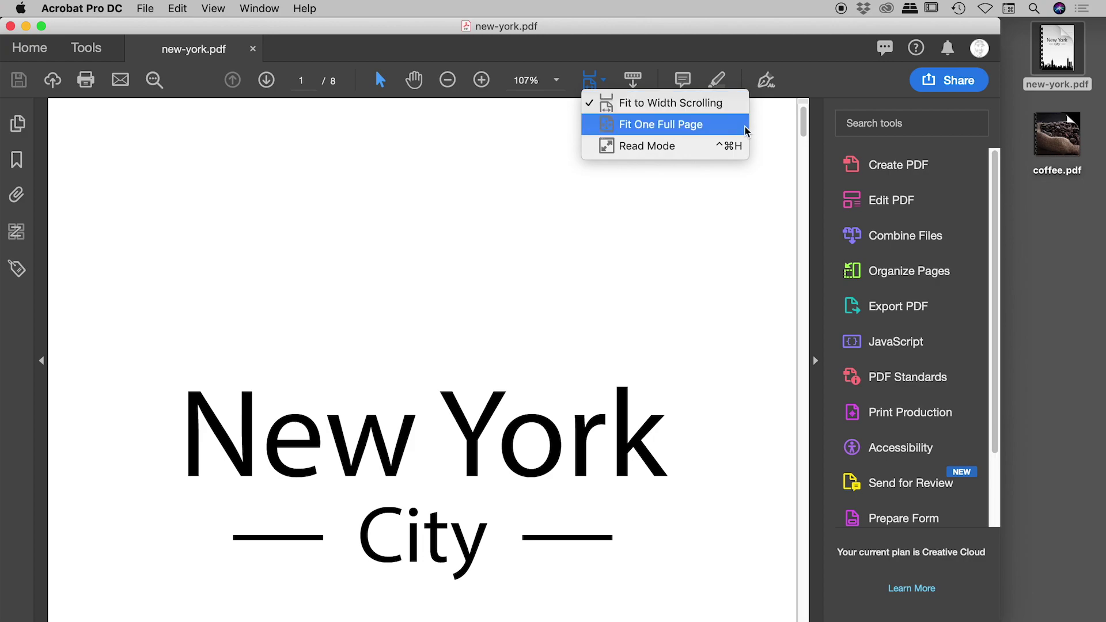
left_click(677, 126)
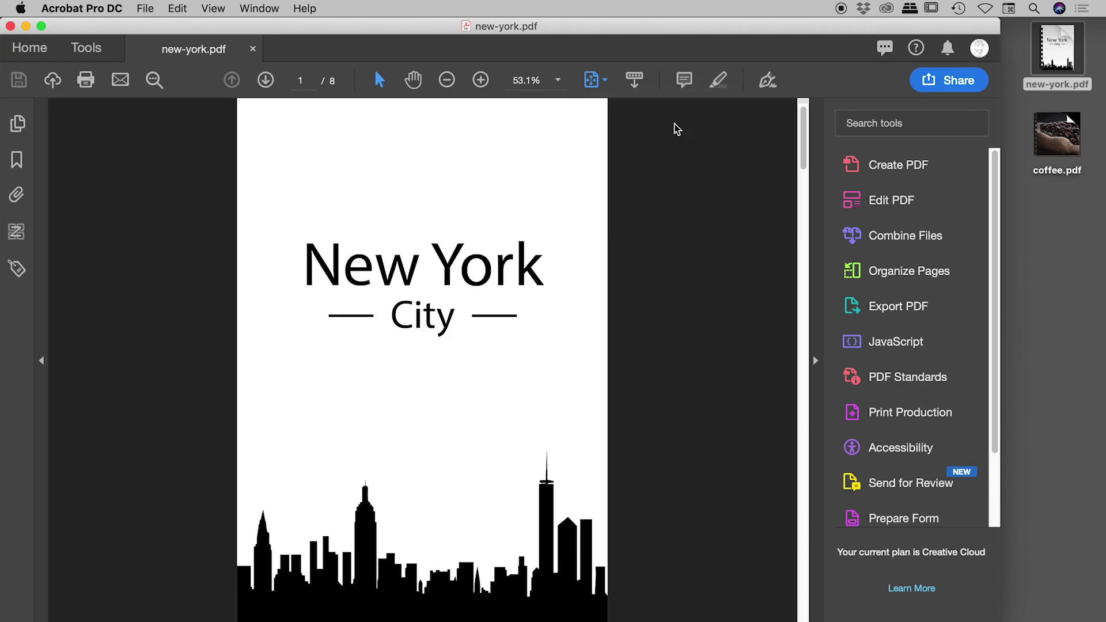
left_click(603, 81)
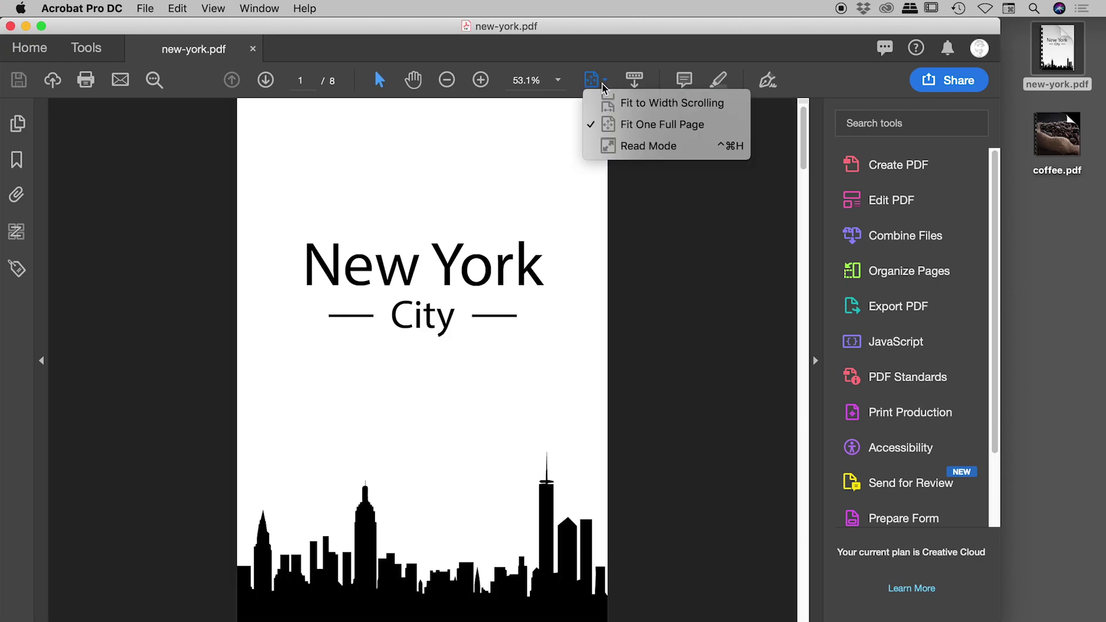
left_click(668, 103)
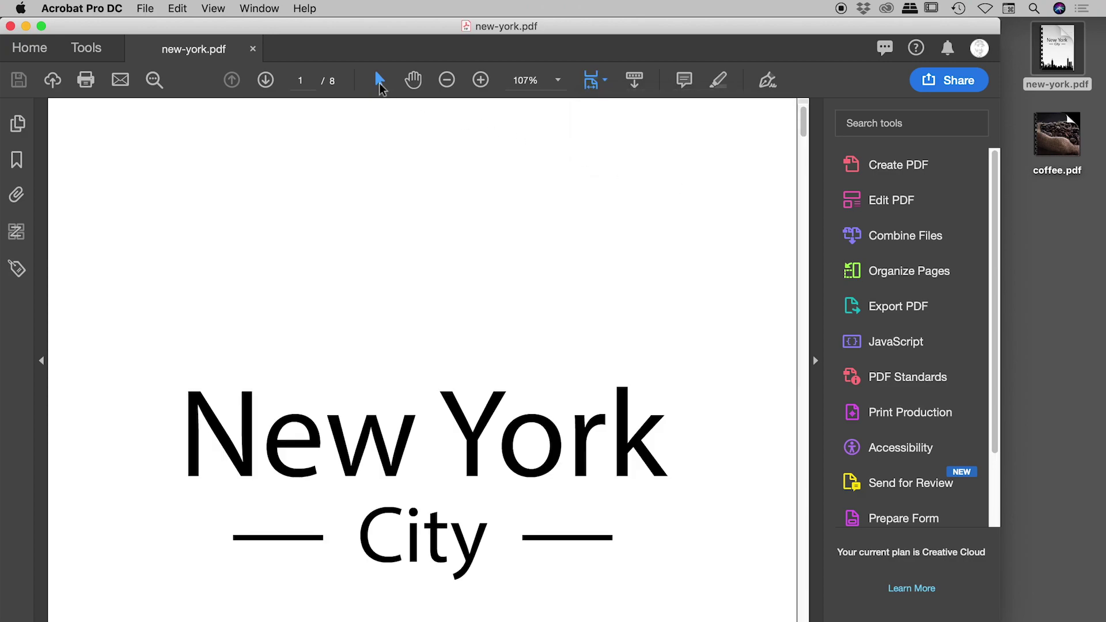
key("super+d")
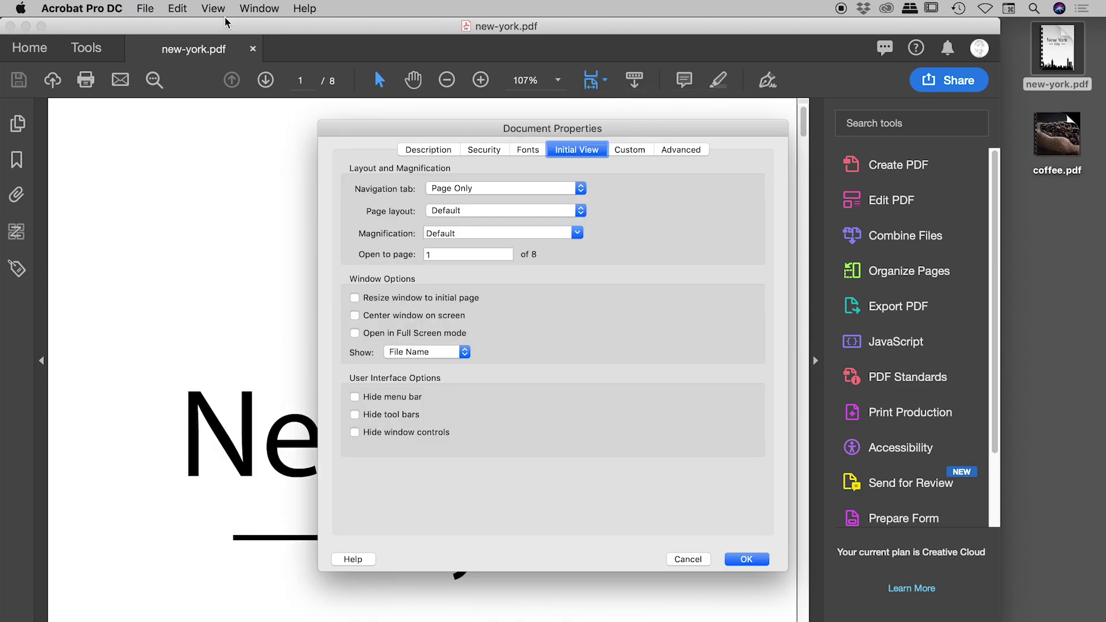
Set the opening magnification to Fit Page, apply, then close and reopen new-york.pdf.
left_click(578, 234)
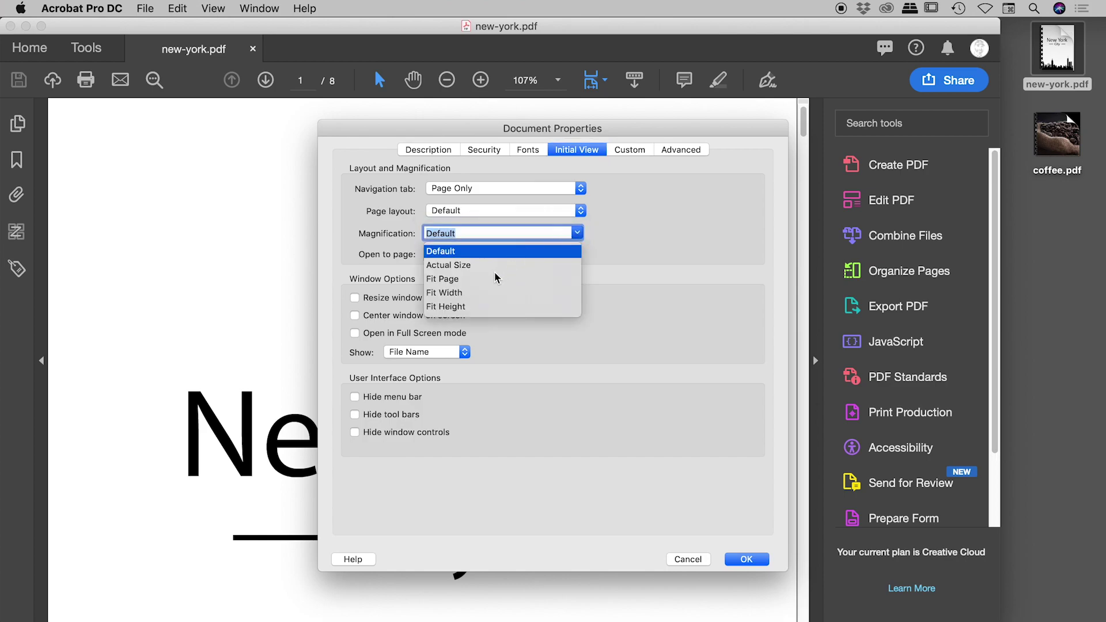
left_click(445, 285)
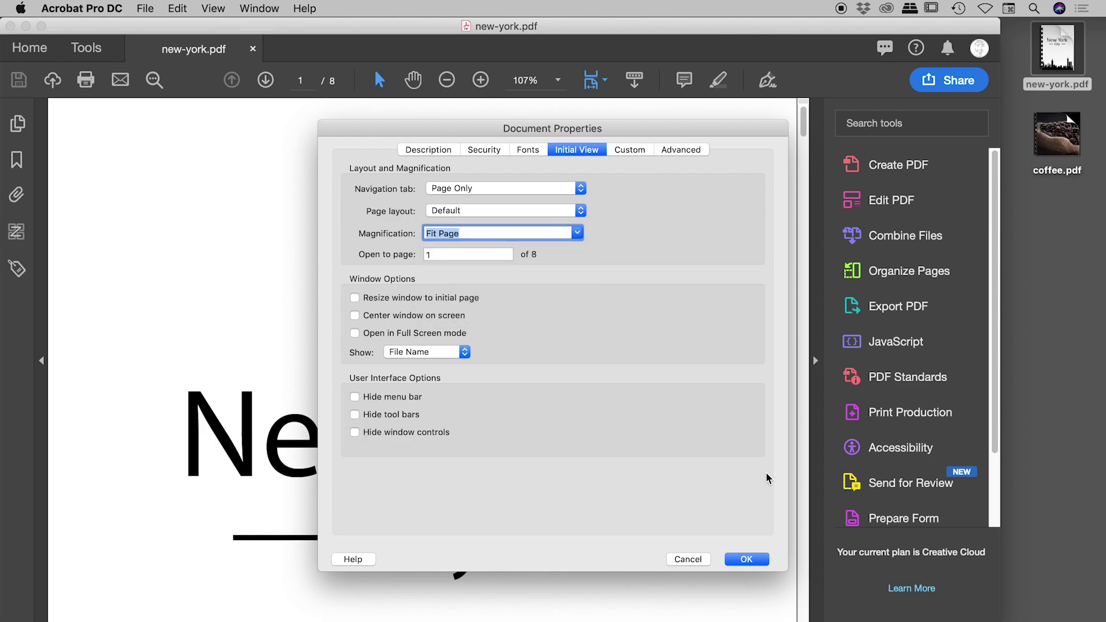
left_click(748, 562)
key("super+w")
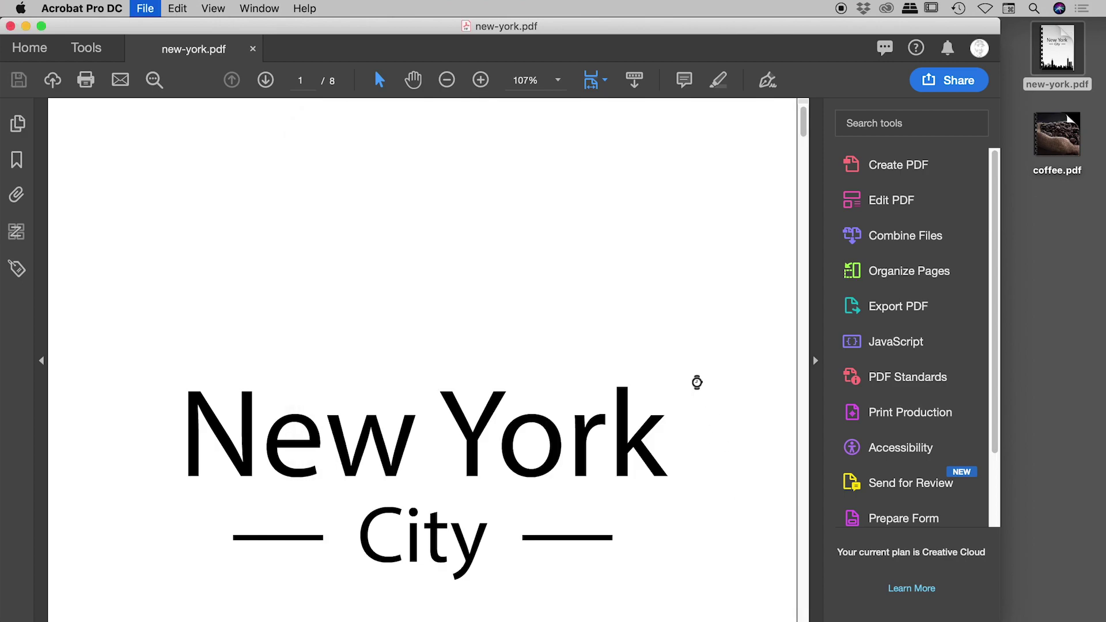
double_click(1071, 48)
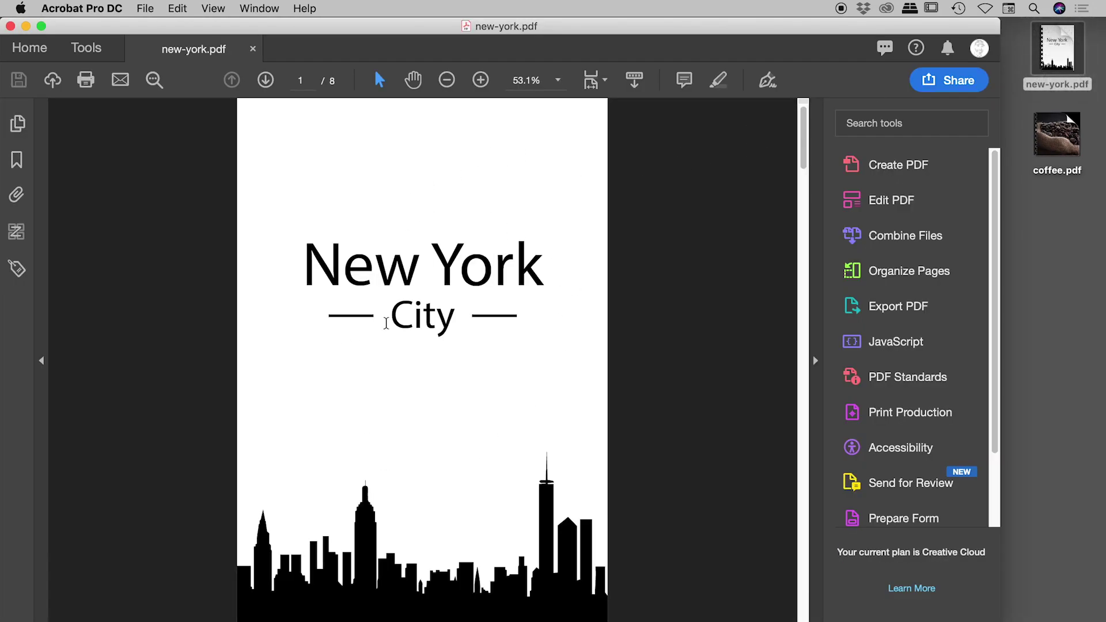
Change the opening magnification to Fit Width, apply, then close and reopen to check.
key("super+d")
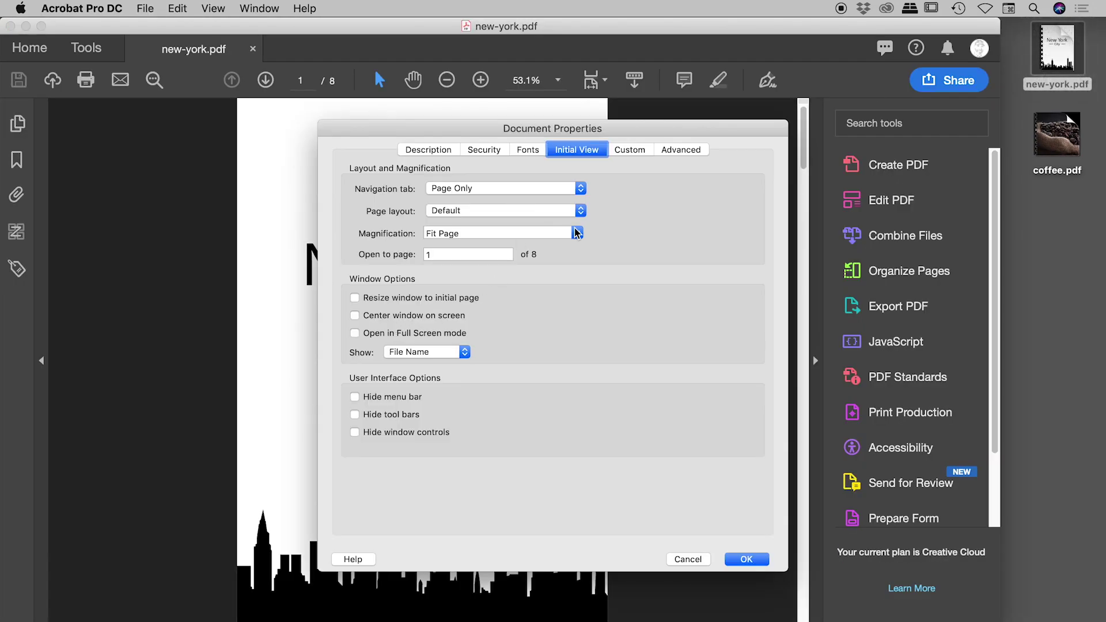
left_click(576, 233)
left_click(464, 264)
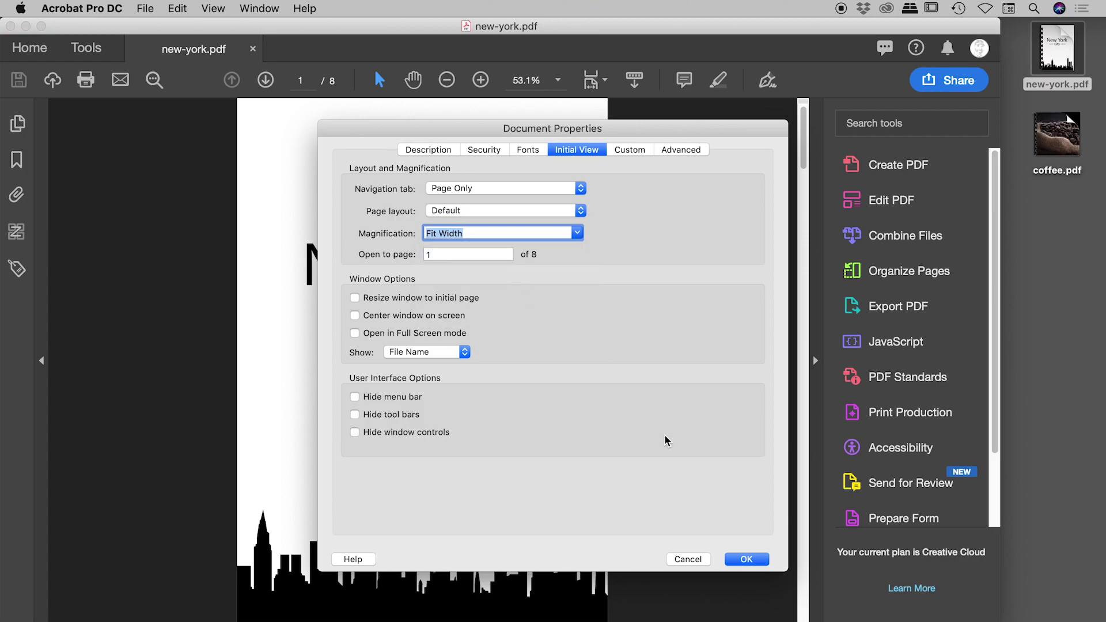
left_click(747, 559)
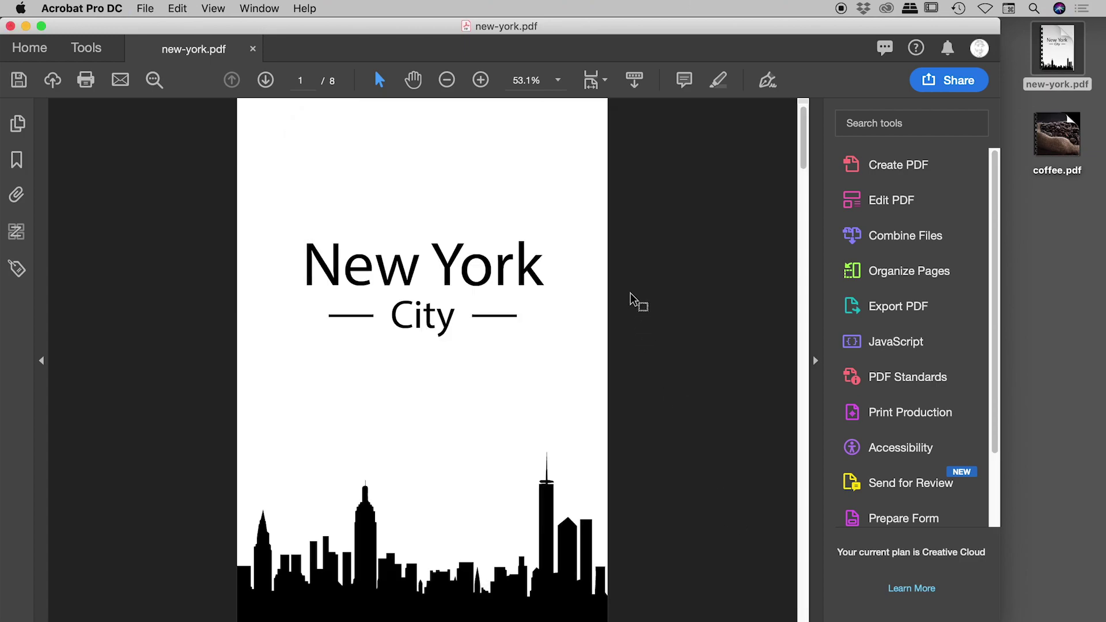
key("super+w")
left_click(1067, 48)
double_click(1066, 48)
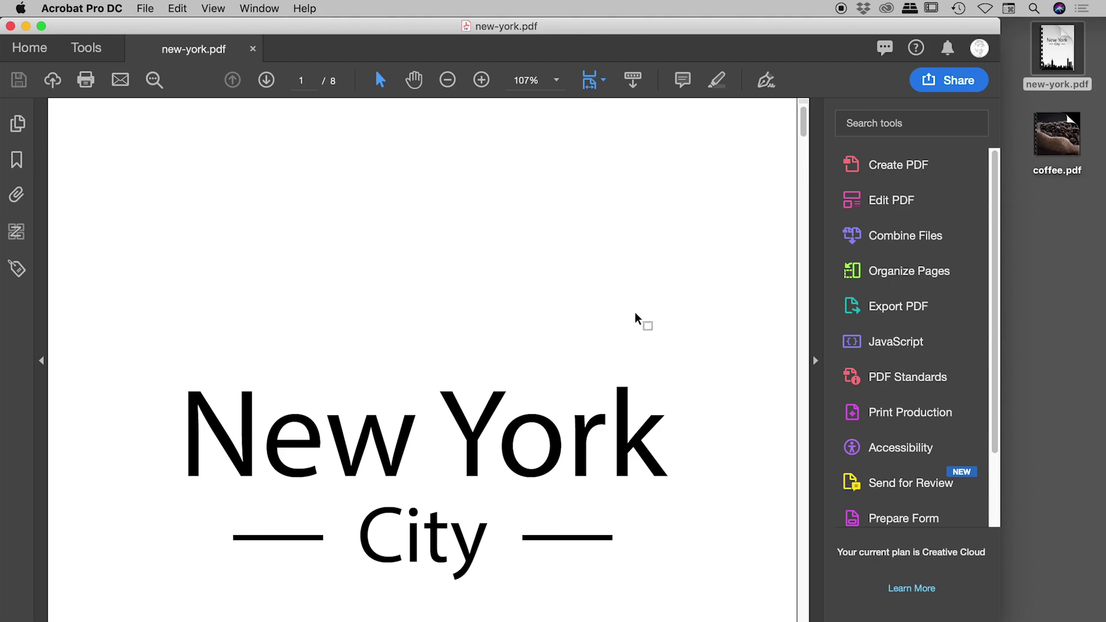
key("super+d")
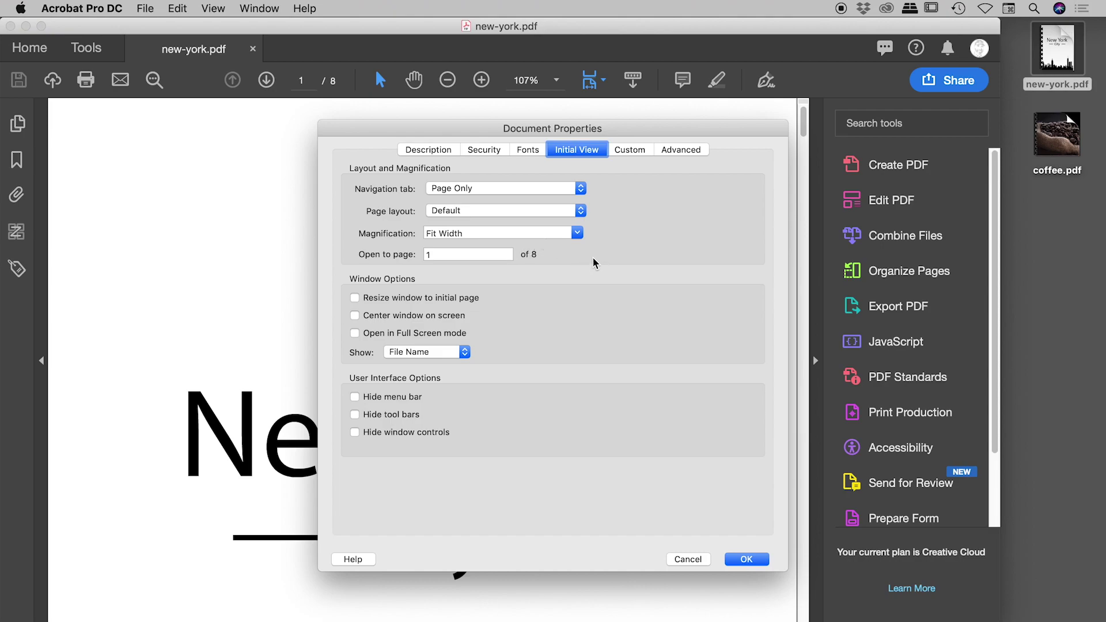
Set the Open to page value to 3, apply it, then save and close new-york.pdf.
left_click(455, 254)
type("3")
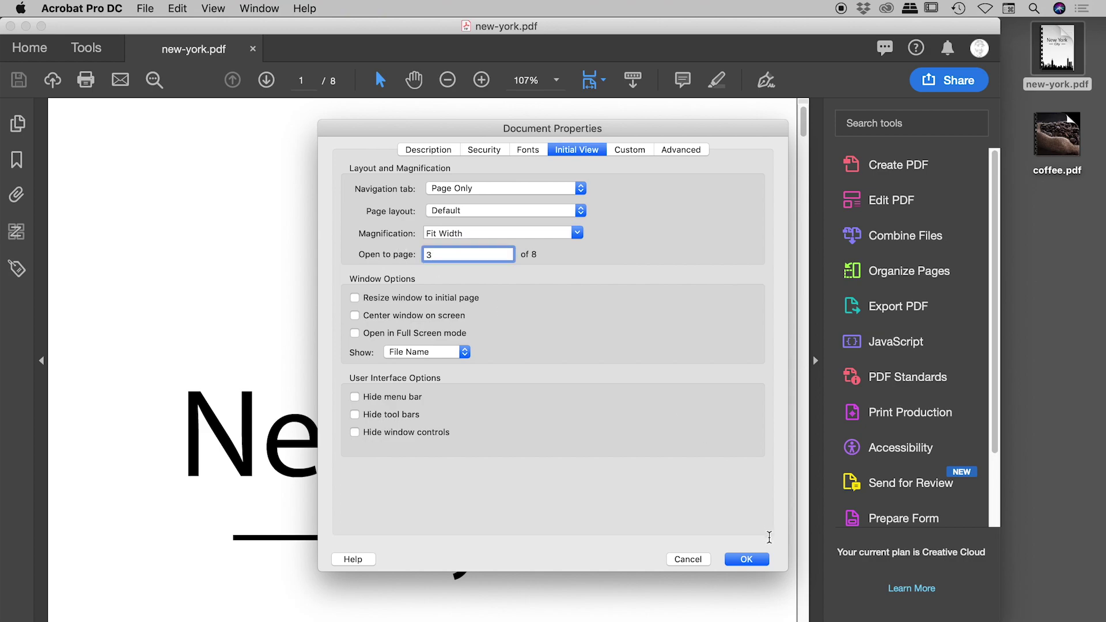
left_click(754, 558)
key("super+s")
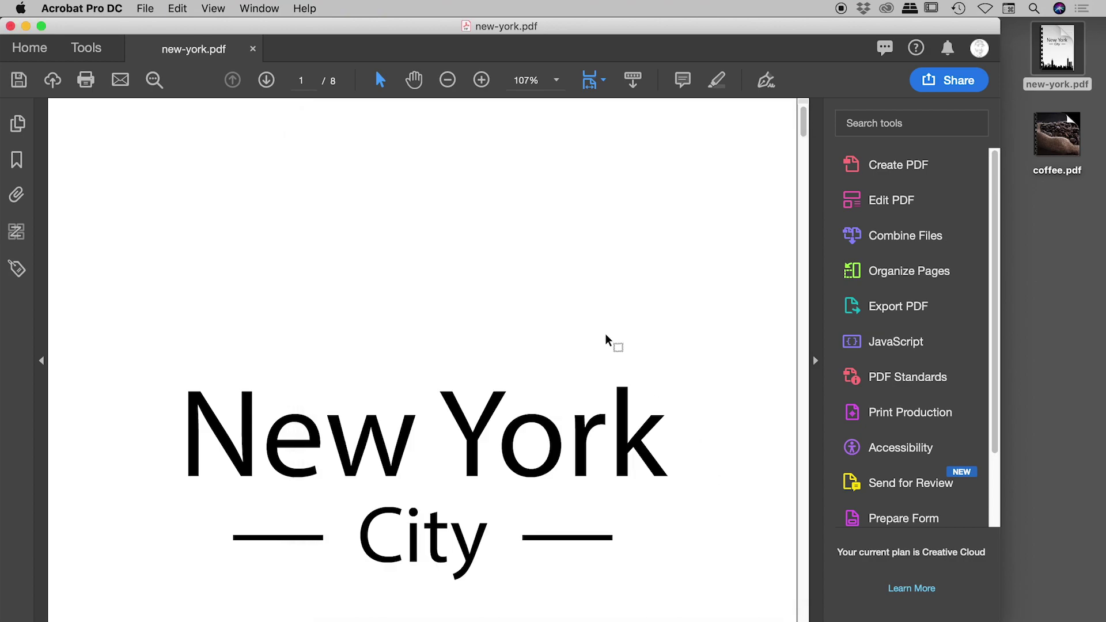
key("super+w")
Reopen new-york.pdf to confirm it starts on page 3, checking thumbnails and properties.
left_click(1062, 34)
double_click(1061, 35)
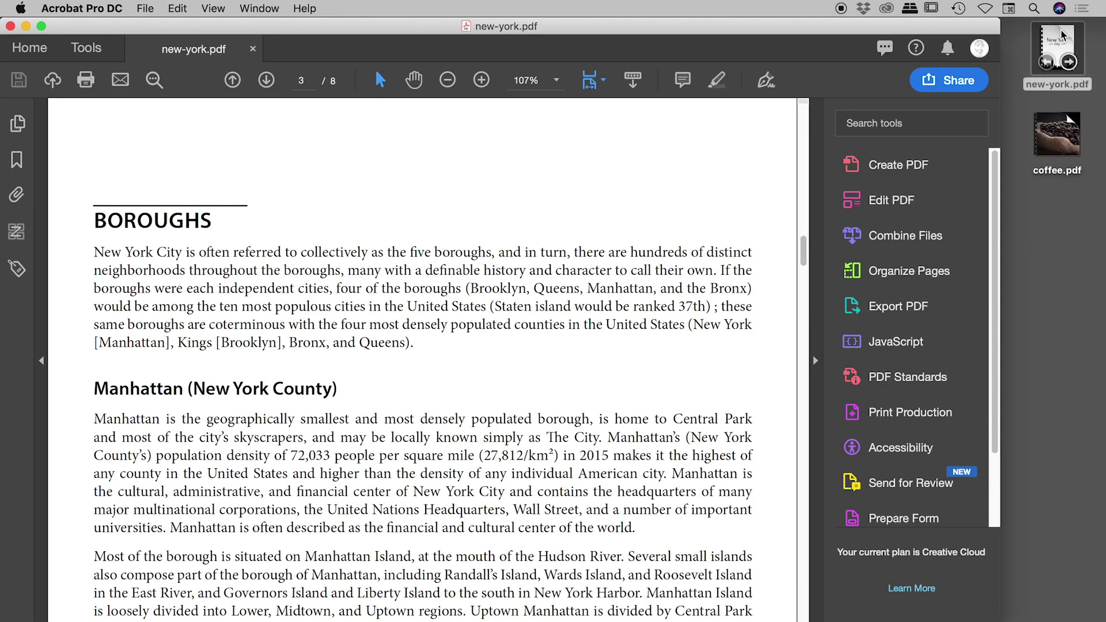
left_click(18, 124)
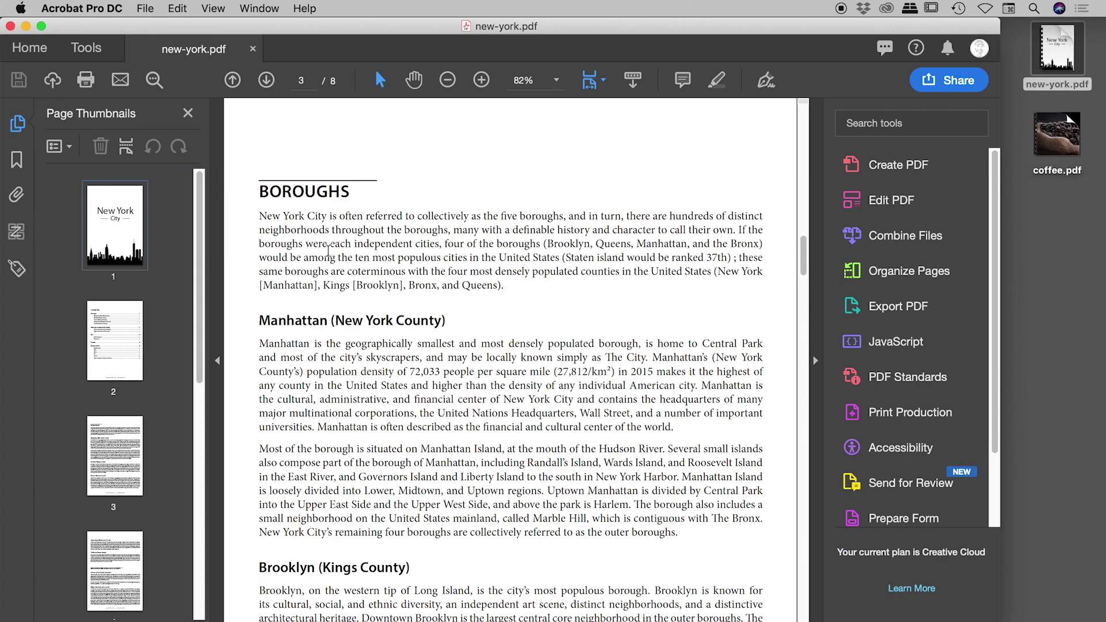
key("super+d")
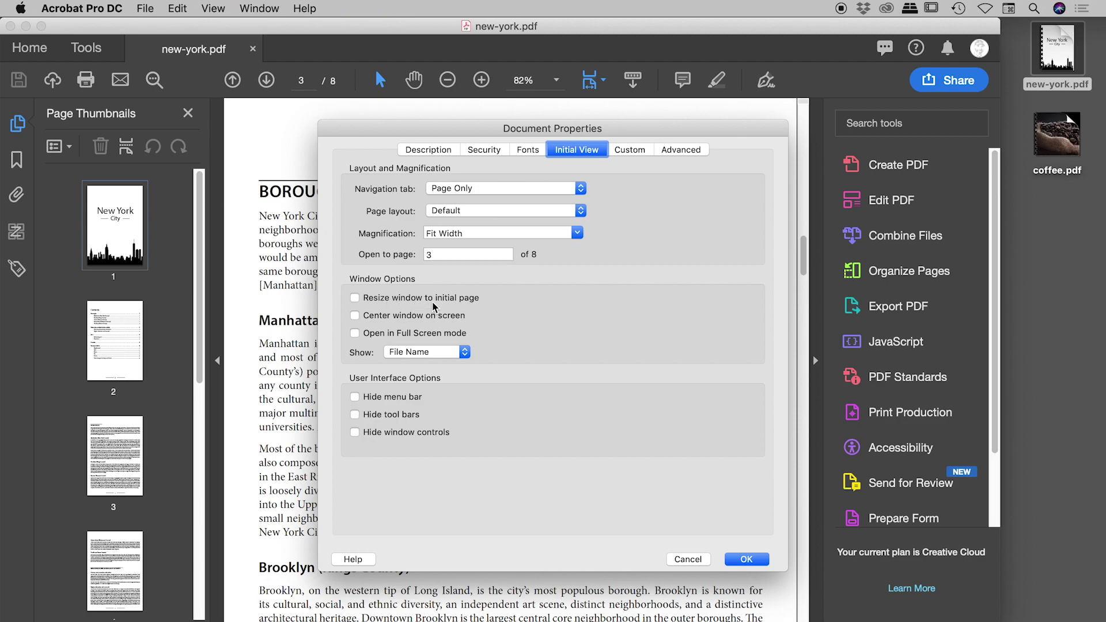
Set new-york.pdf's initial view to Fit Height magnification, opening on page 1.
left_click(578, 234)
left_click(578, 234)
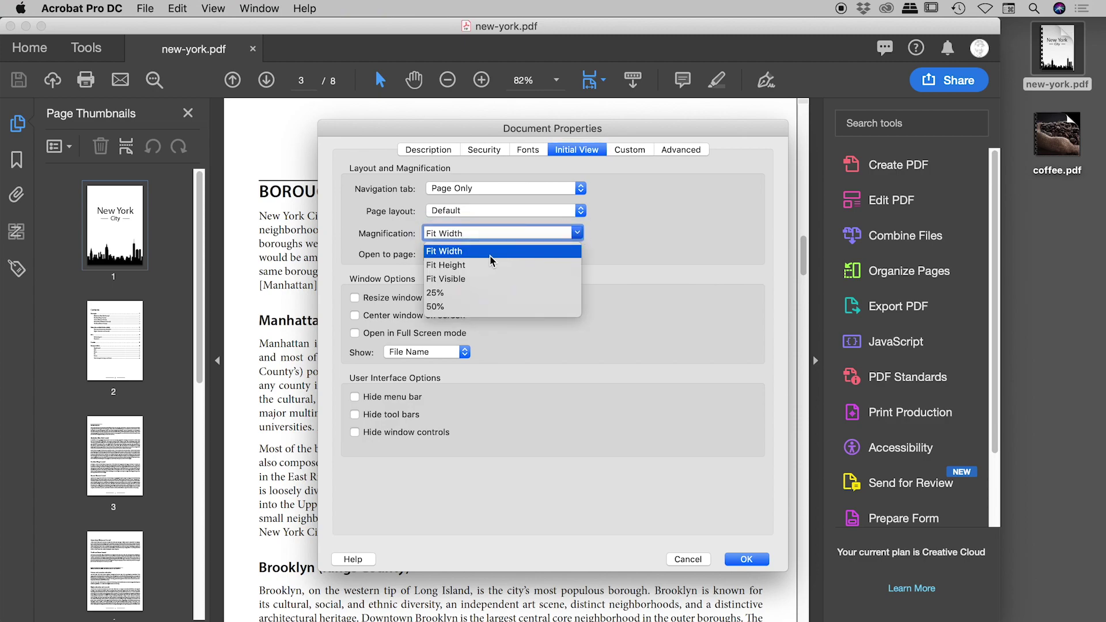
left_click(470, 267)
double_click(444, 255)
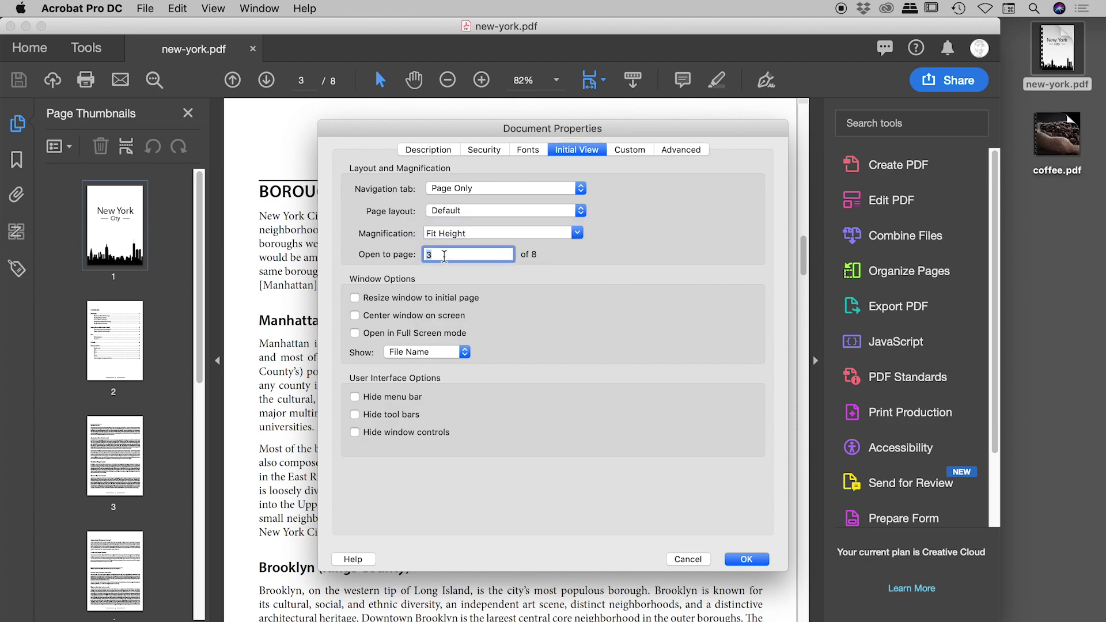
key("Tab")
left_click(747, 560)
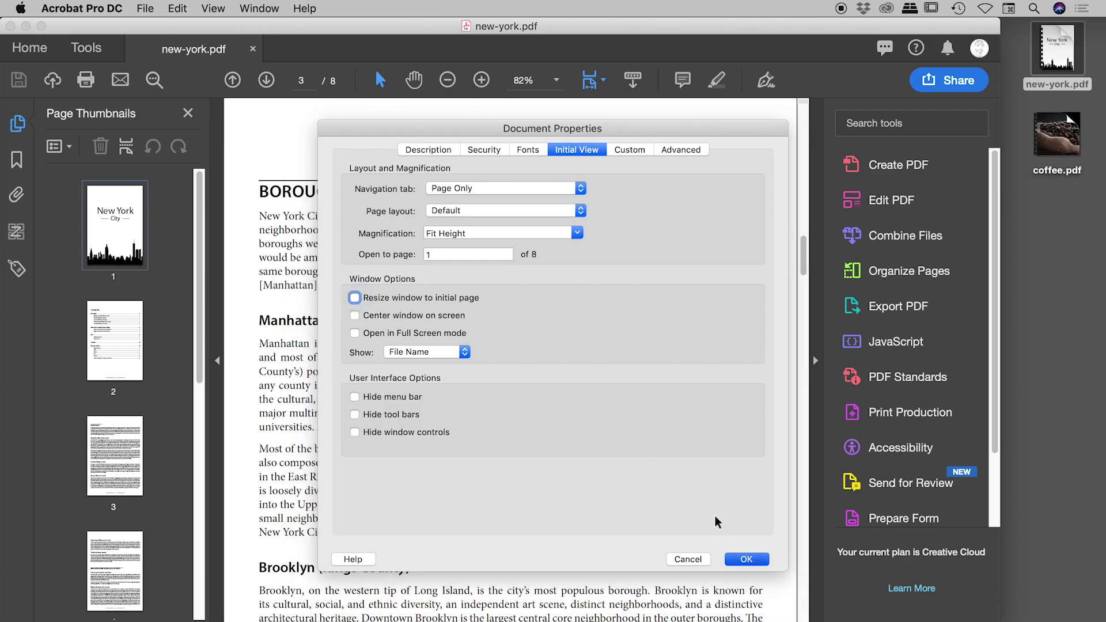
Close and reopen new-york.pdf, then bring up its Document Properties and reposition the dialog.
key("super+w")
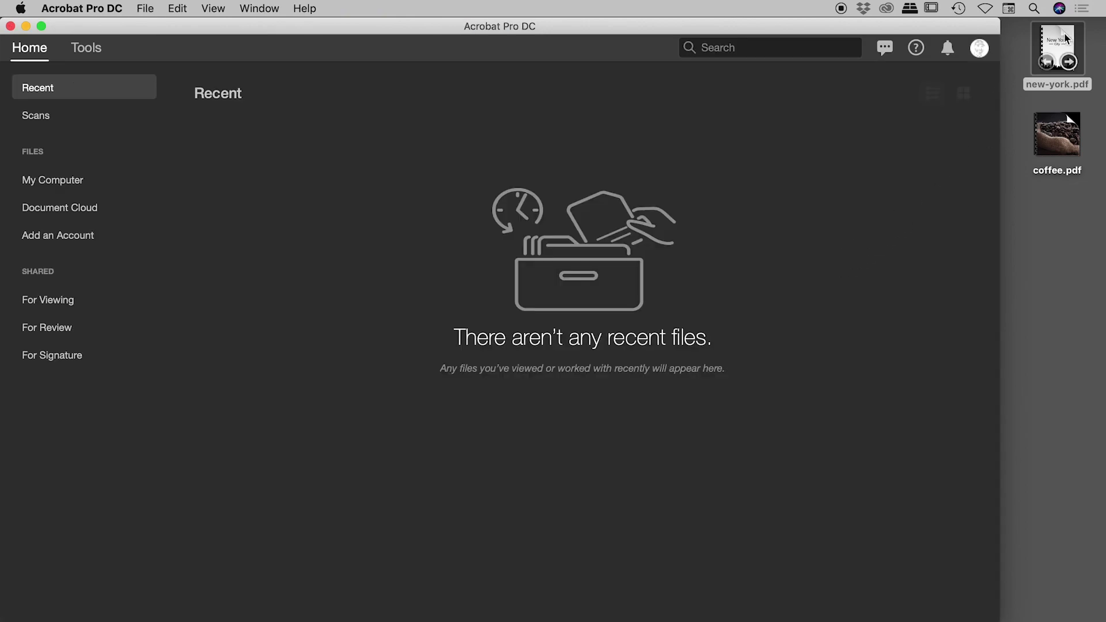
double_click(1065, 38)
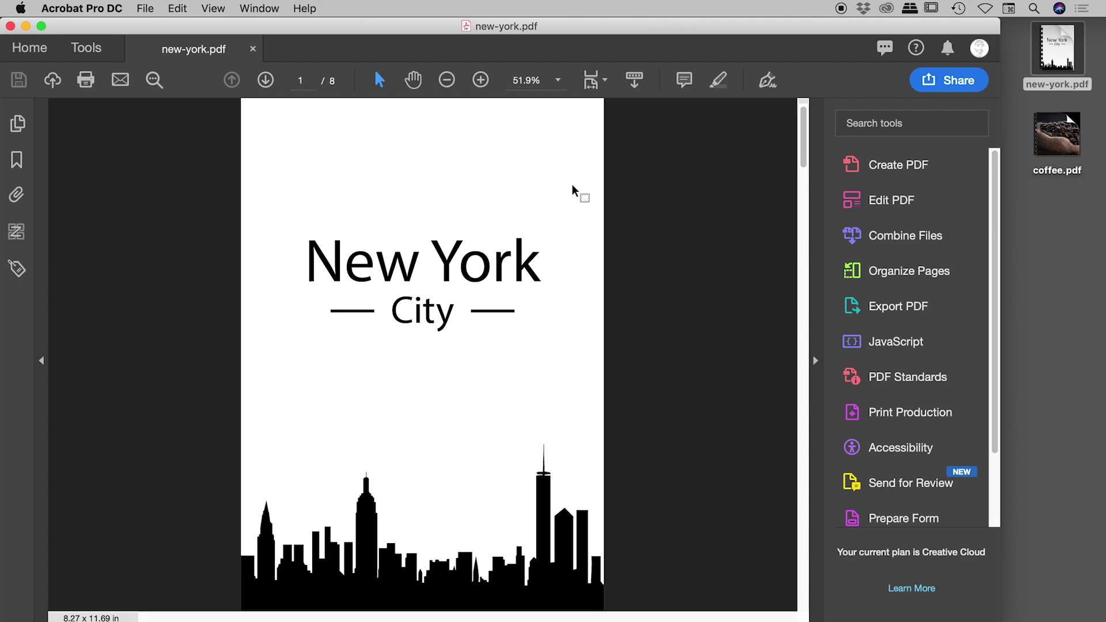
key("super+d")
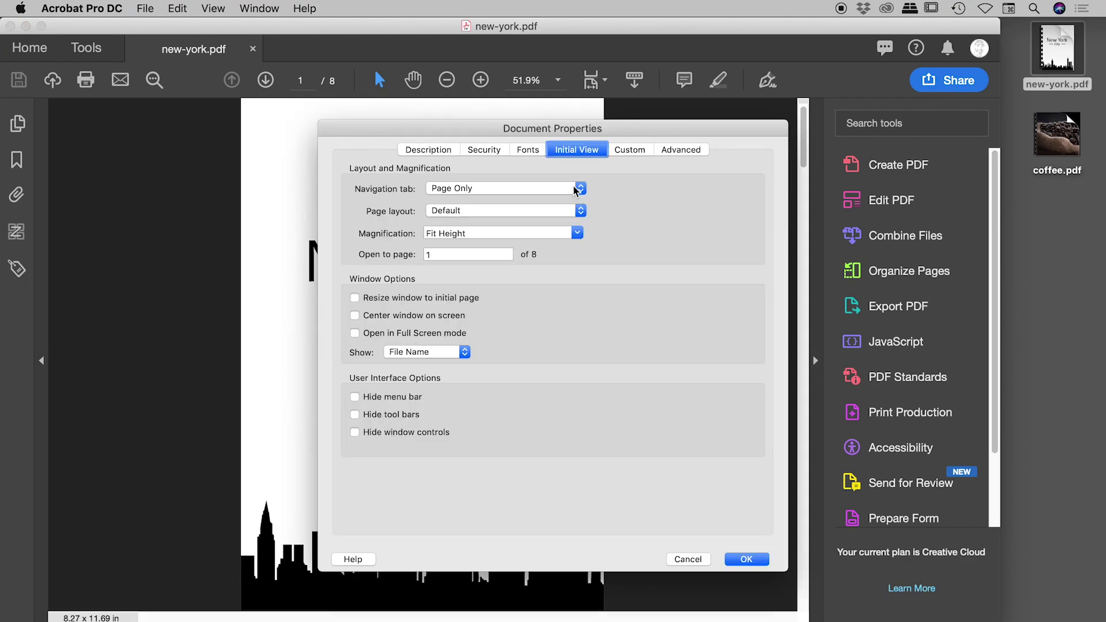
left_click_drag(543, 127, 658, 377)
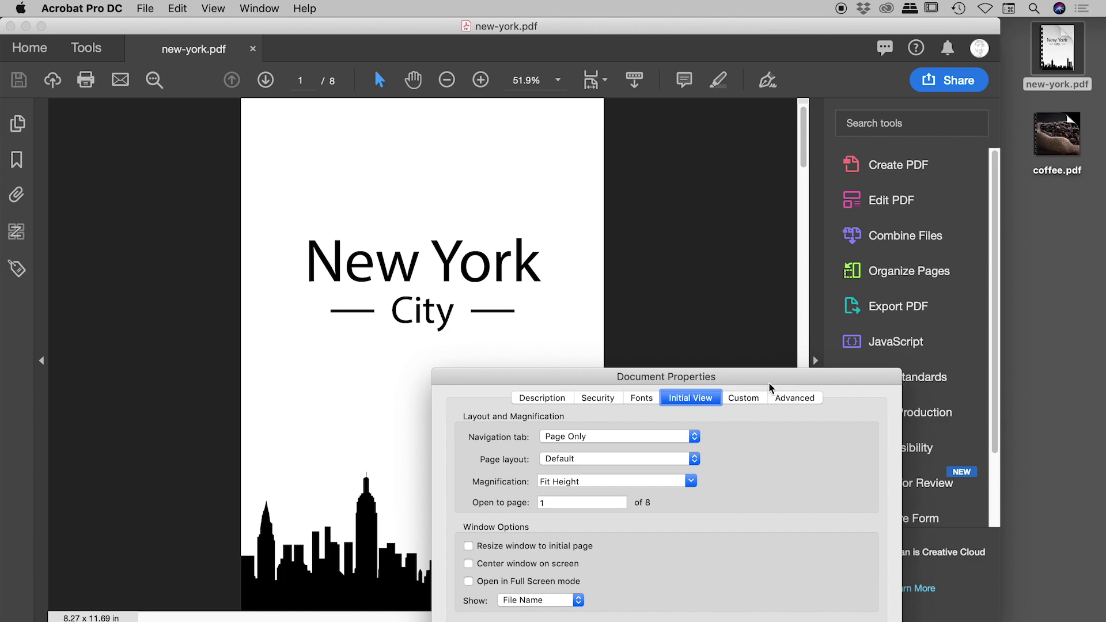
left_click_drag(770, 384, 691, 91)
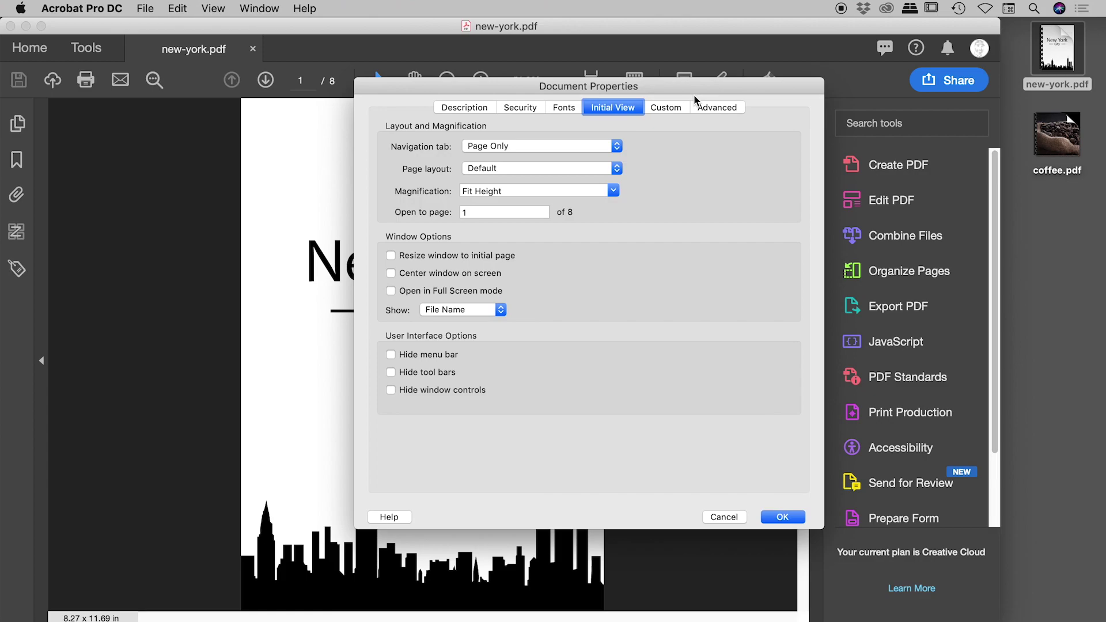
Enable 'Resize window to initial page' and save the PDF.
left_click(416, 258)
left_click(786, 518)
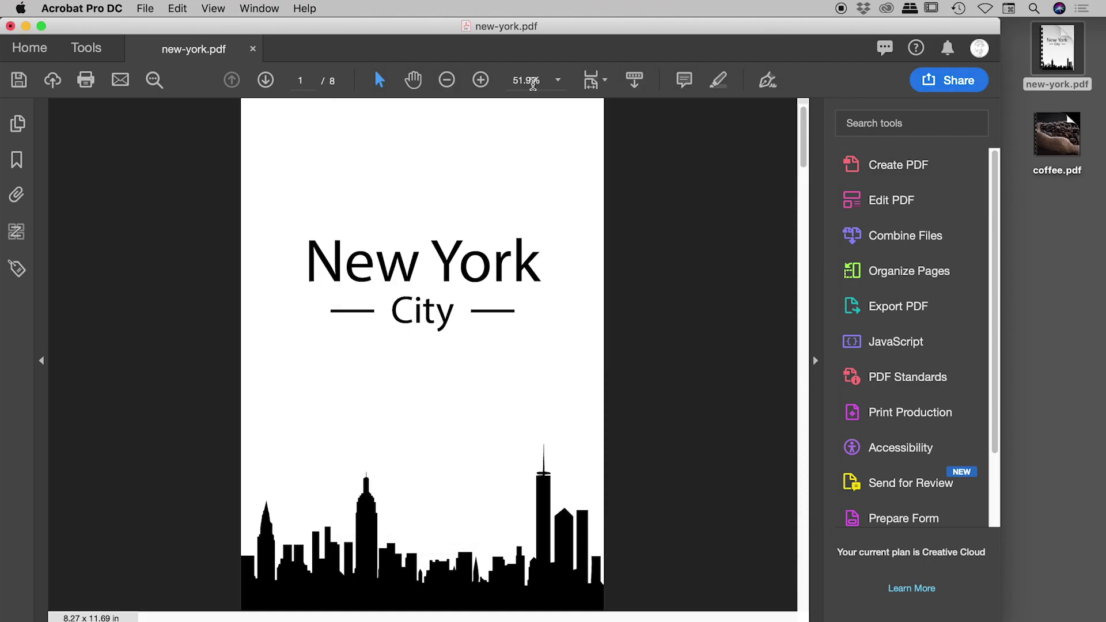
key("super+s")
Close new-york.pdf and reopen it from the desktop to see the narrower window.
key("super+w")
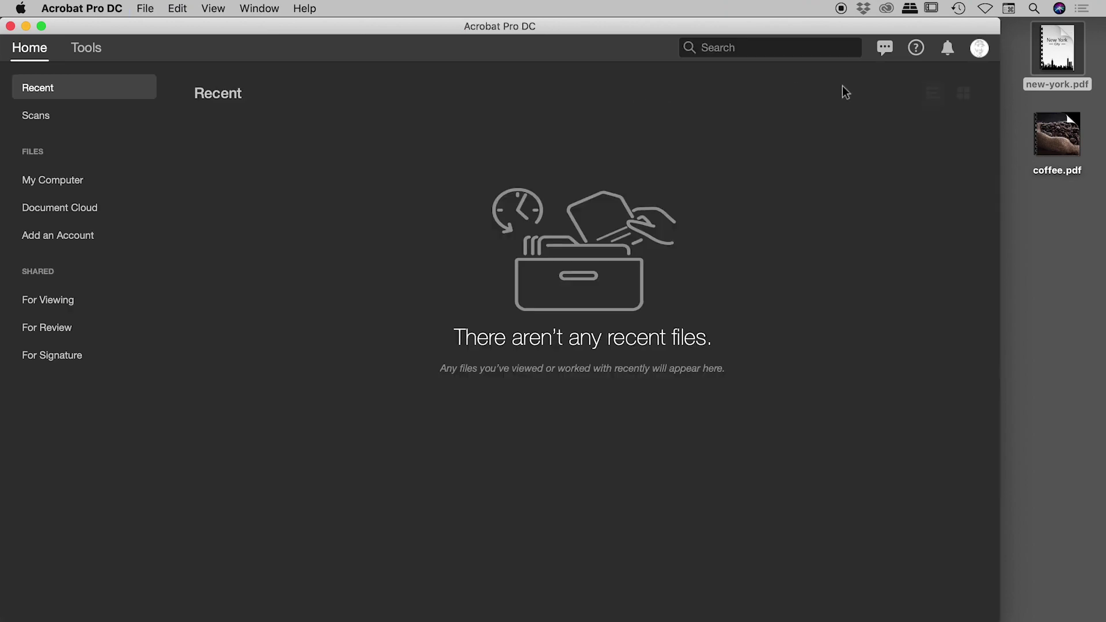
left_click(1060, 35)
double_click(1060, 34)
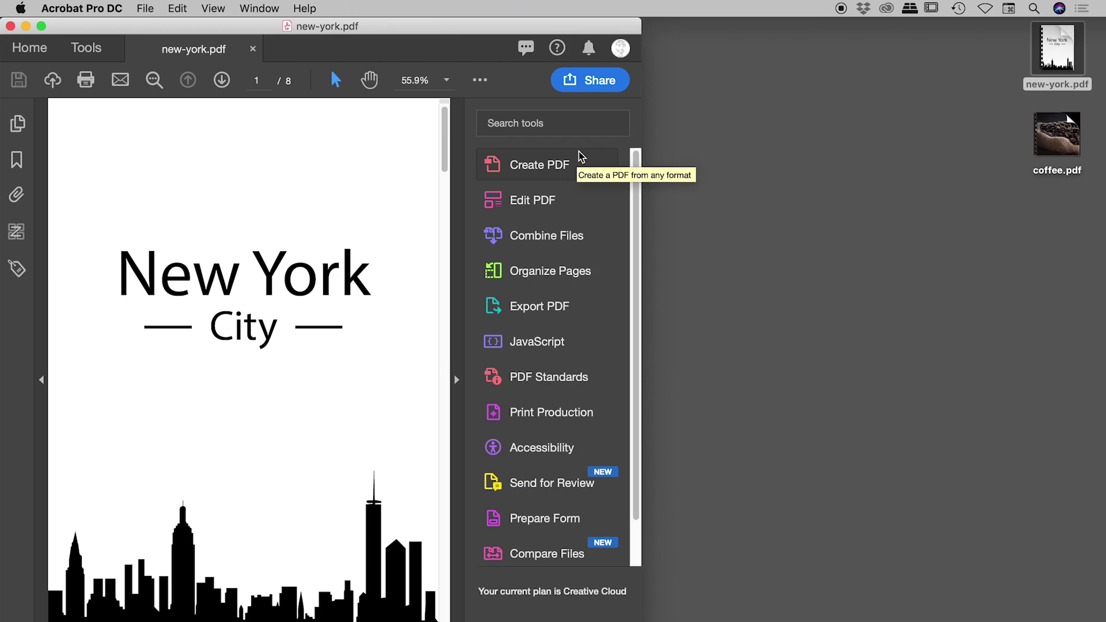
Turn off 'Resize window to initial page' in Document Properties and save the PDF.
key("super+o")
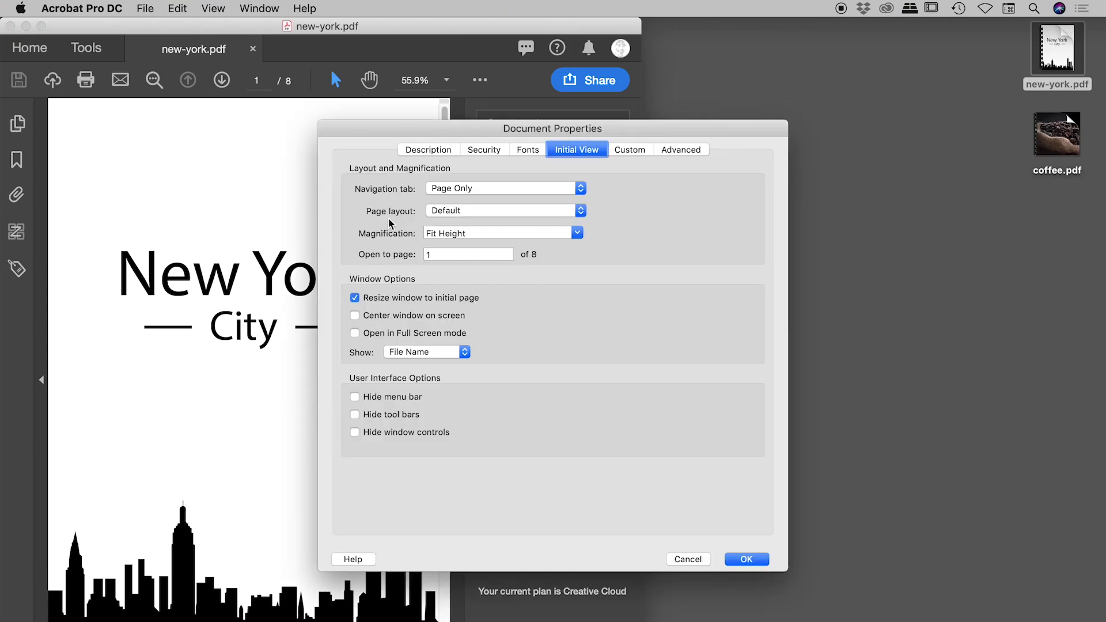
left_click(427, 297)
key("Return")
key("super+s")
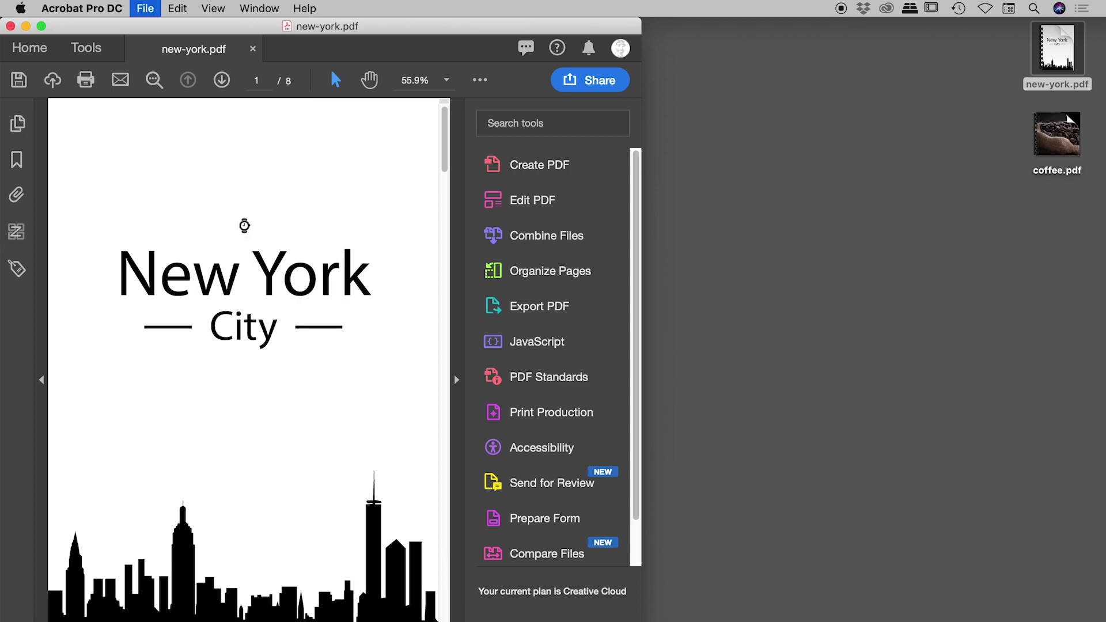
Close the PDF, widen Acrobat to full width, and reopen new-york.pdf with its properties.
key("super+w")
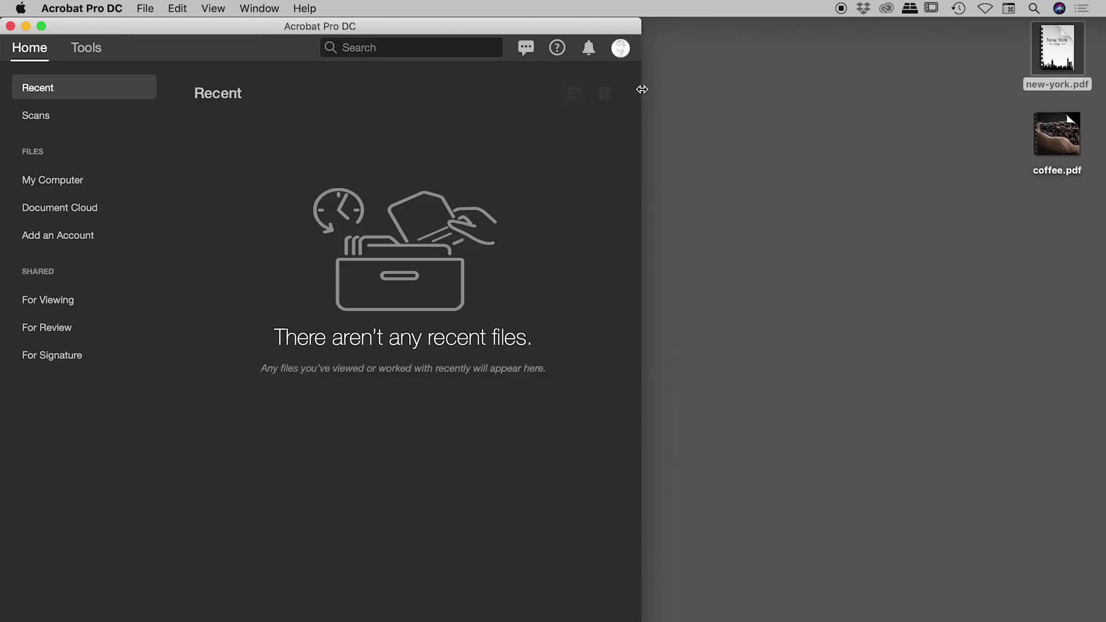
left_click_drag(643, 88, 1004, 87)
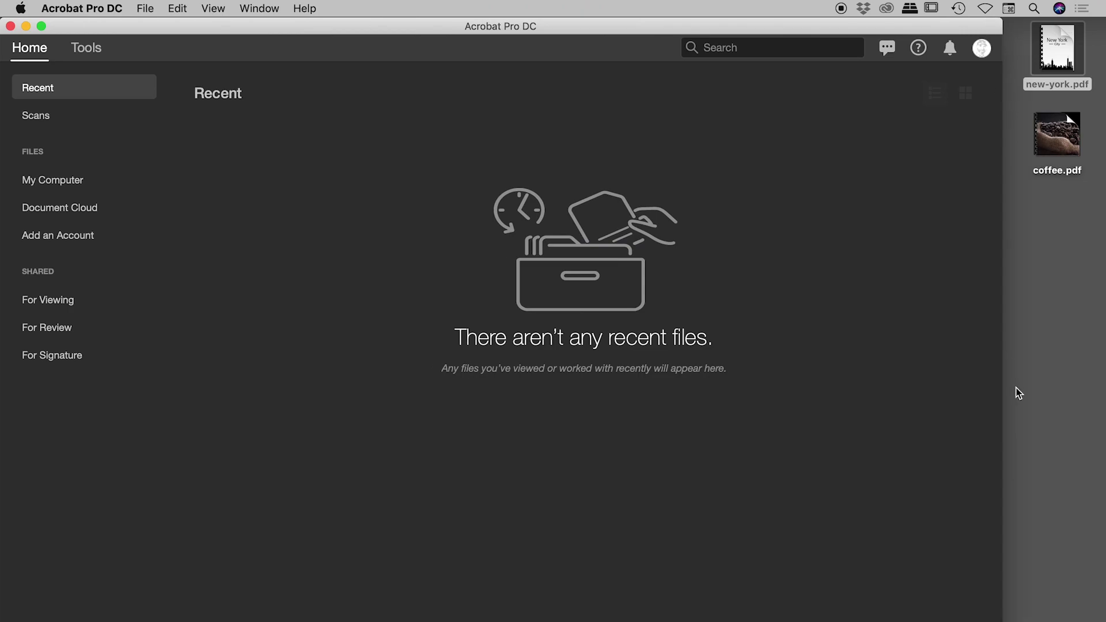
left_click(1049, 36)
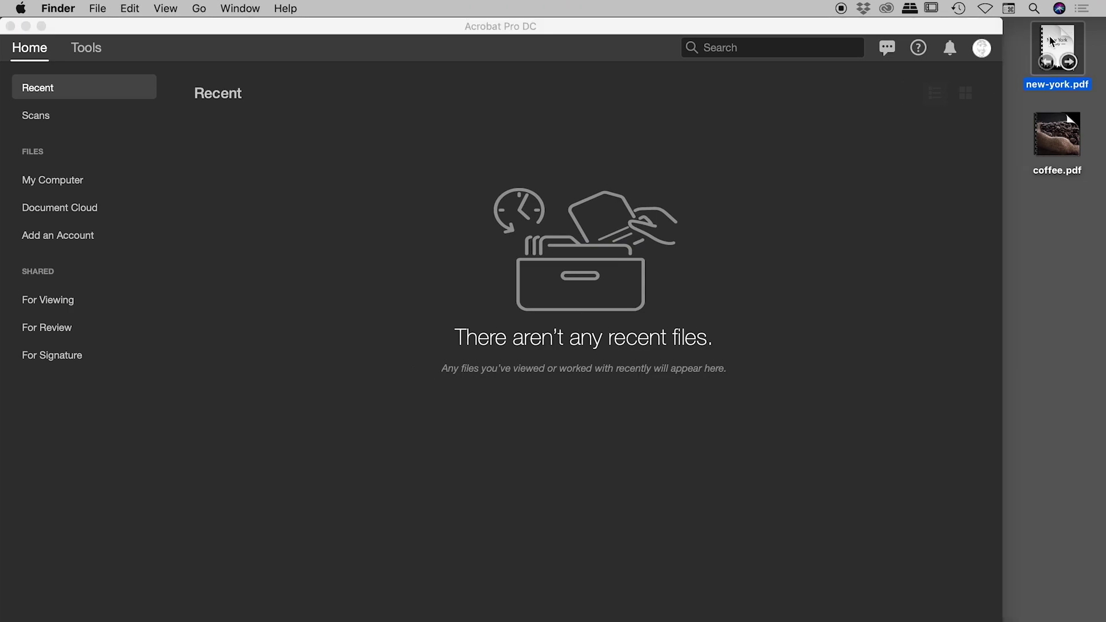
left_click(786, 153)
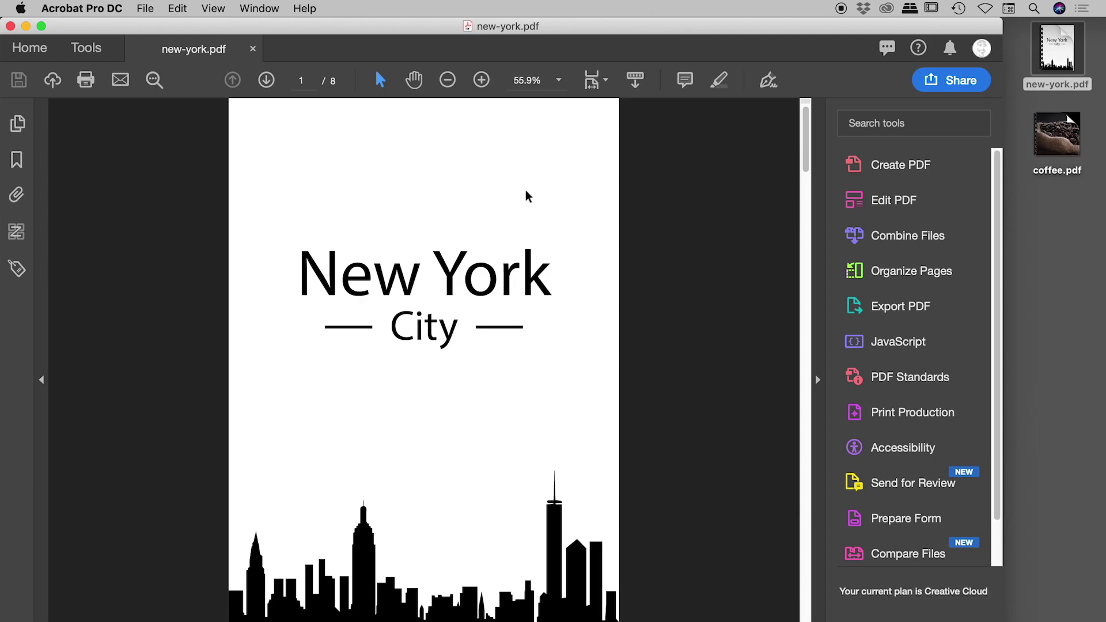
key("super+p")
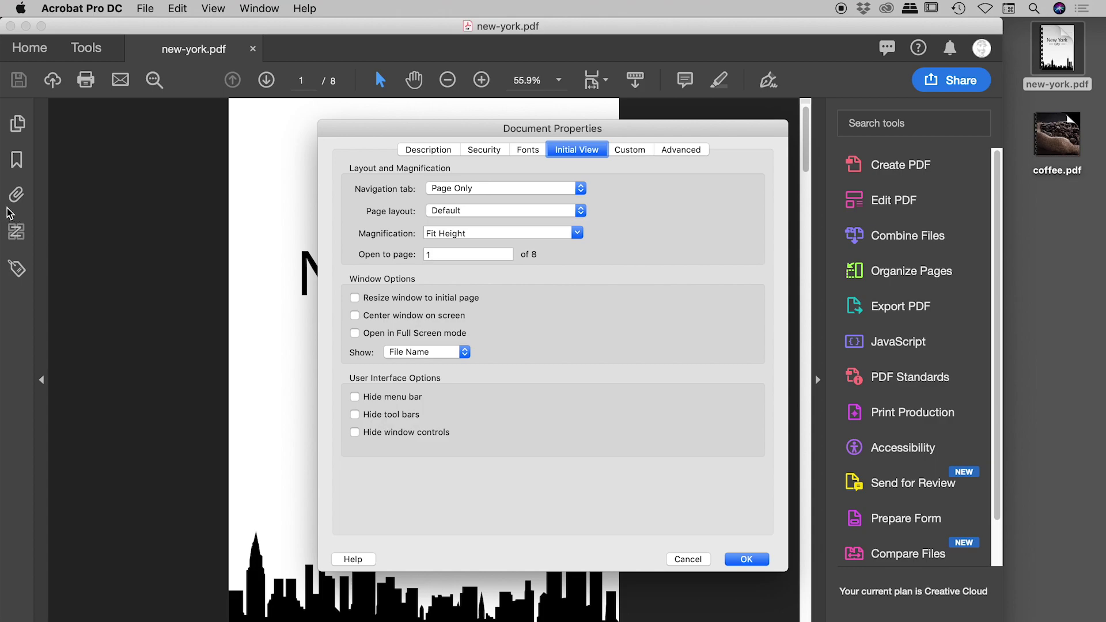
Enable 'Center window on screen', then close and reopen new-york.pdf to see it centred.
left_click(391, 315)
key("Return")
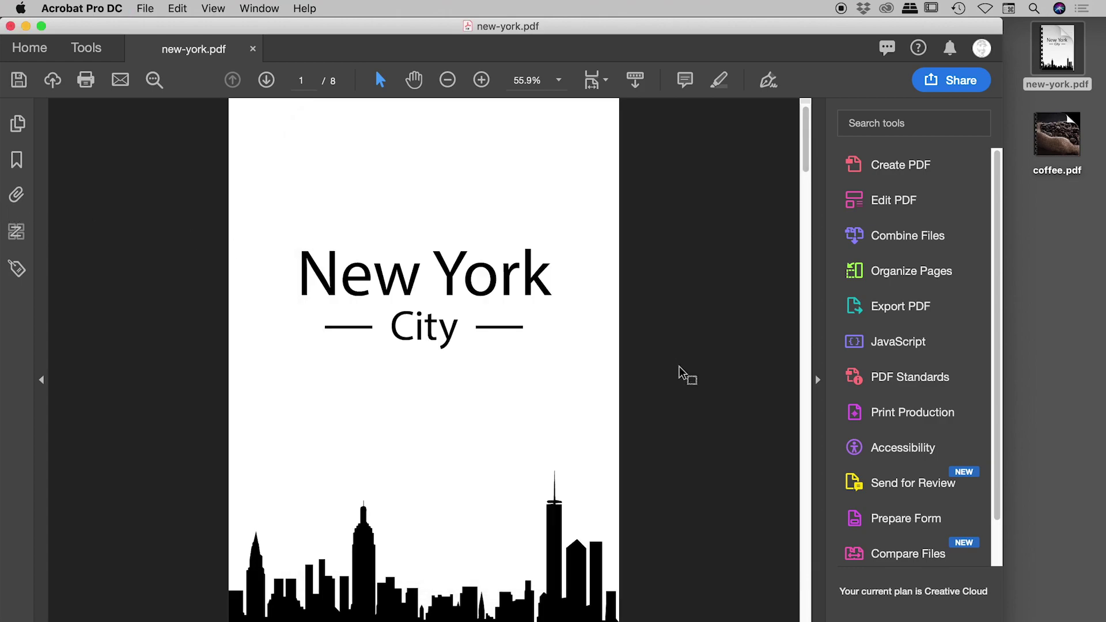
key("super+w")
left_click(1059, 49)
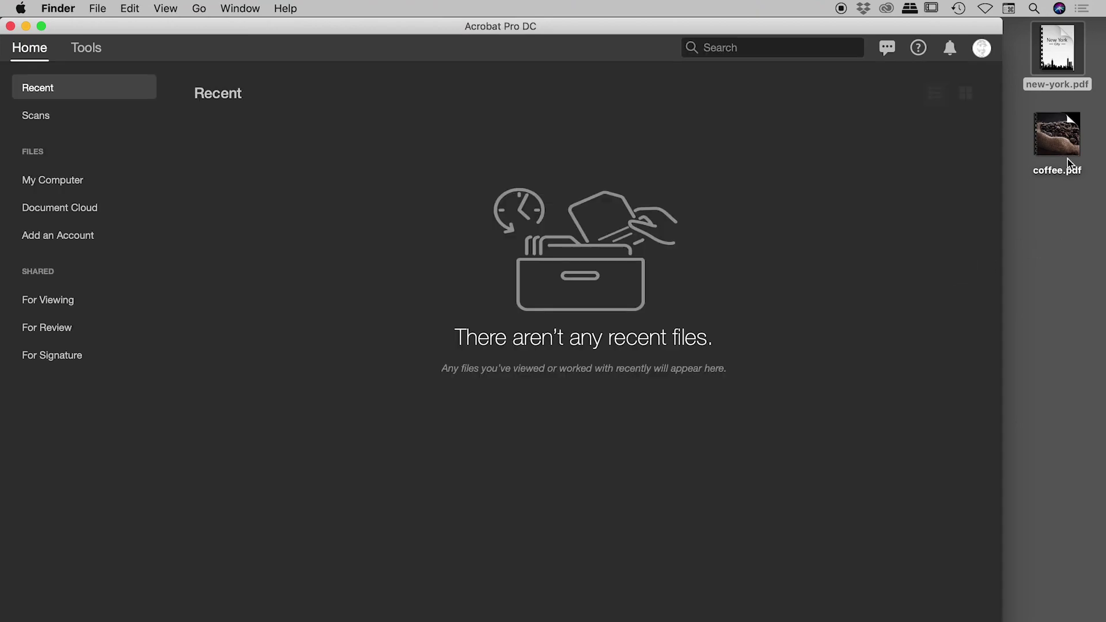
double_click(1060, 30)
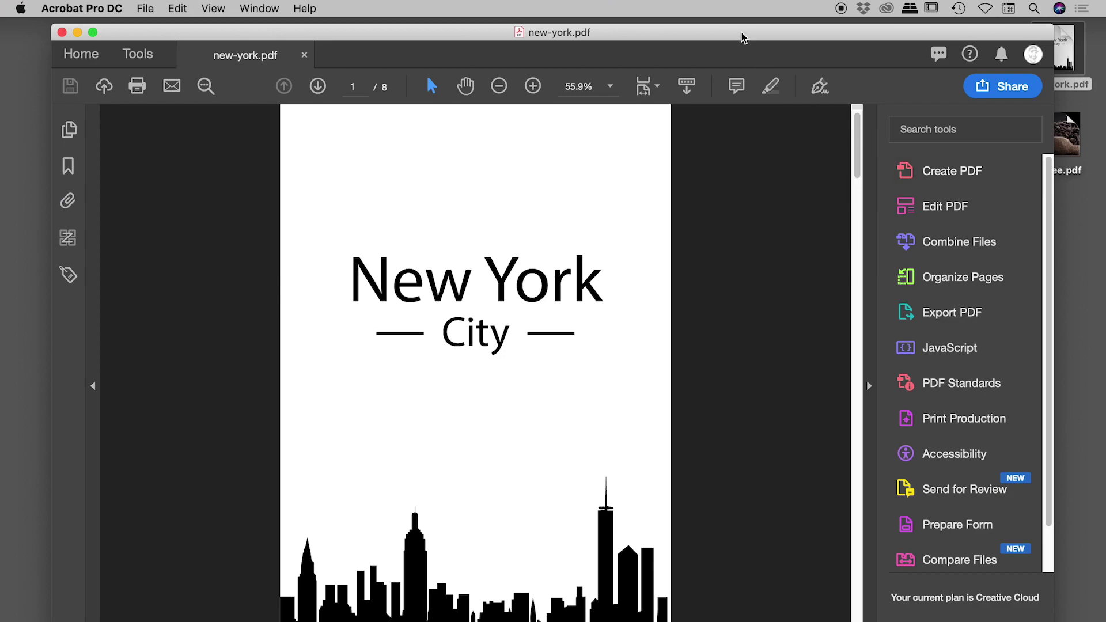
left_click_drag(743, 33, 690, 16)
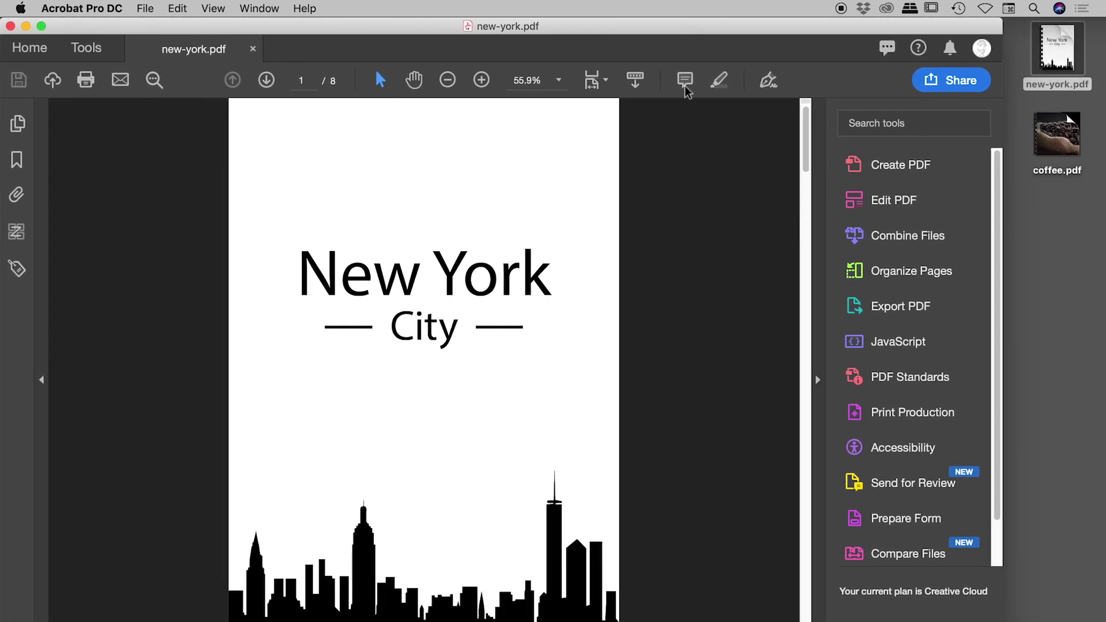
Turn 'Center window on screen' back off and save the PDF.
key("super+o")
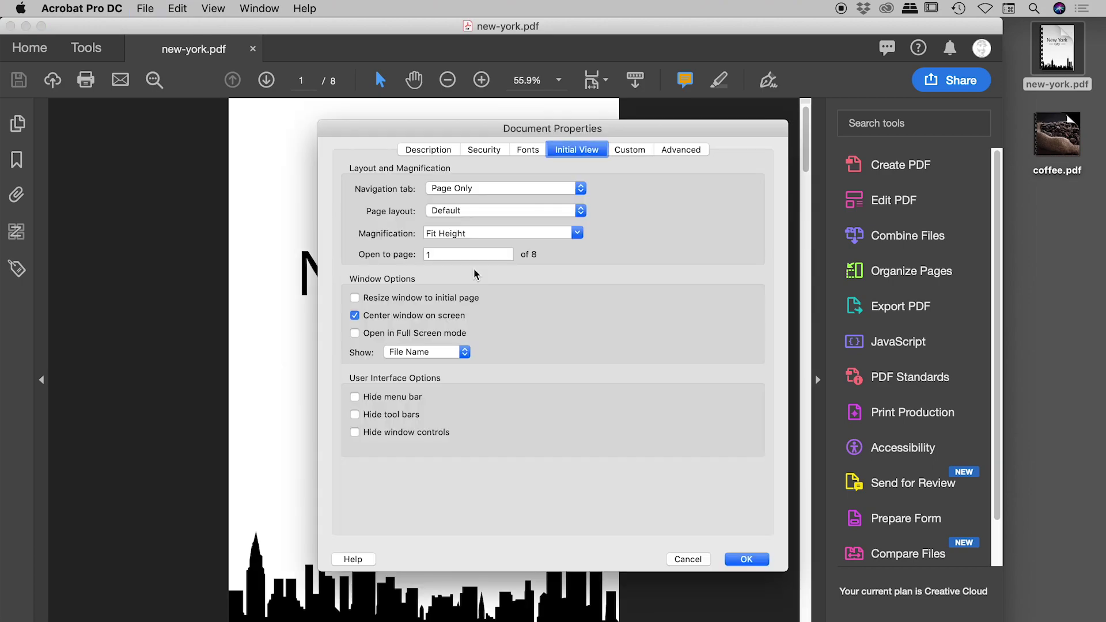
left_click(407, 316)
left_click(747, 560)
key("super+s")
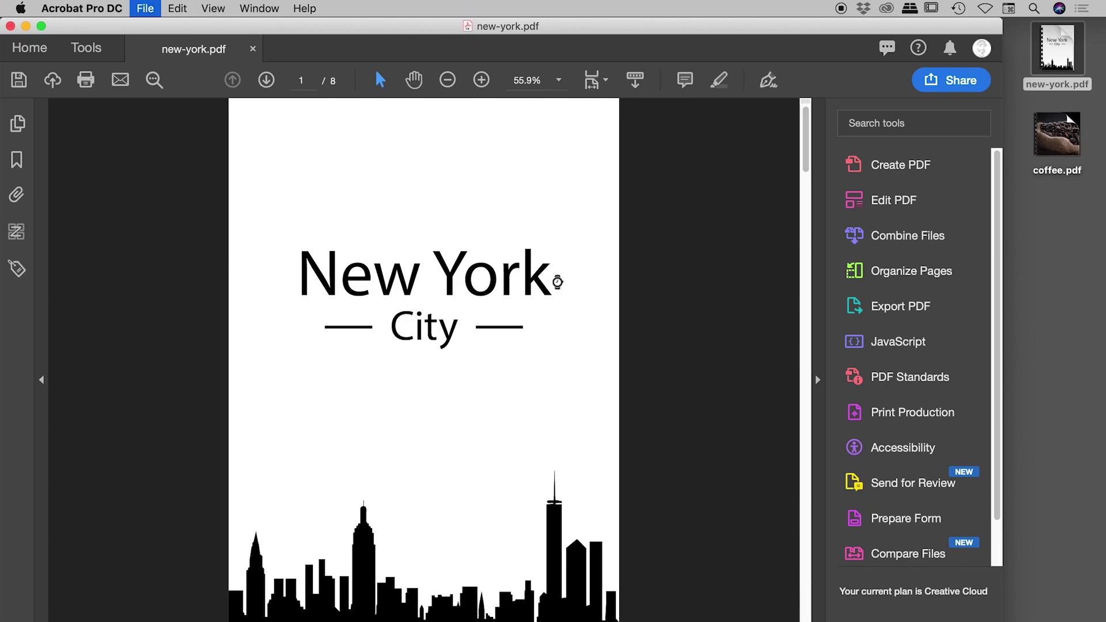
Close the PDF, drag new-york.pdf into Acrobat to reopen it, and show its properties.
key("super+w")
left_click_drag(1058, 49, 458, 216)
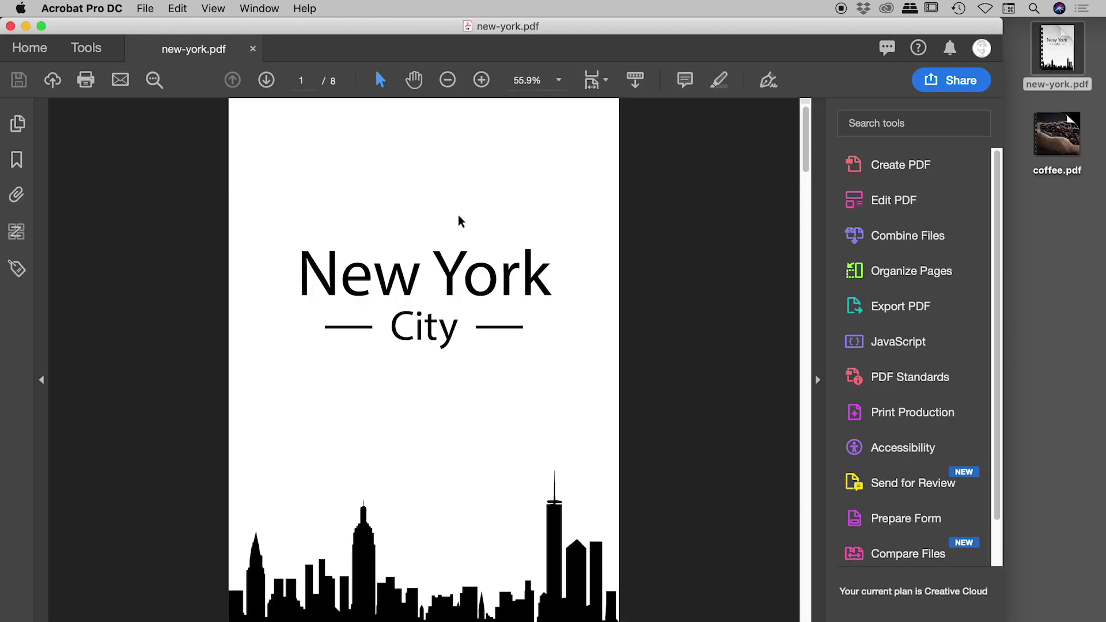
key("super+d")
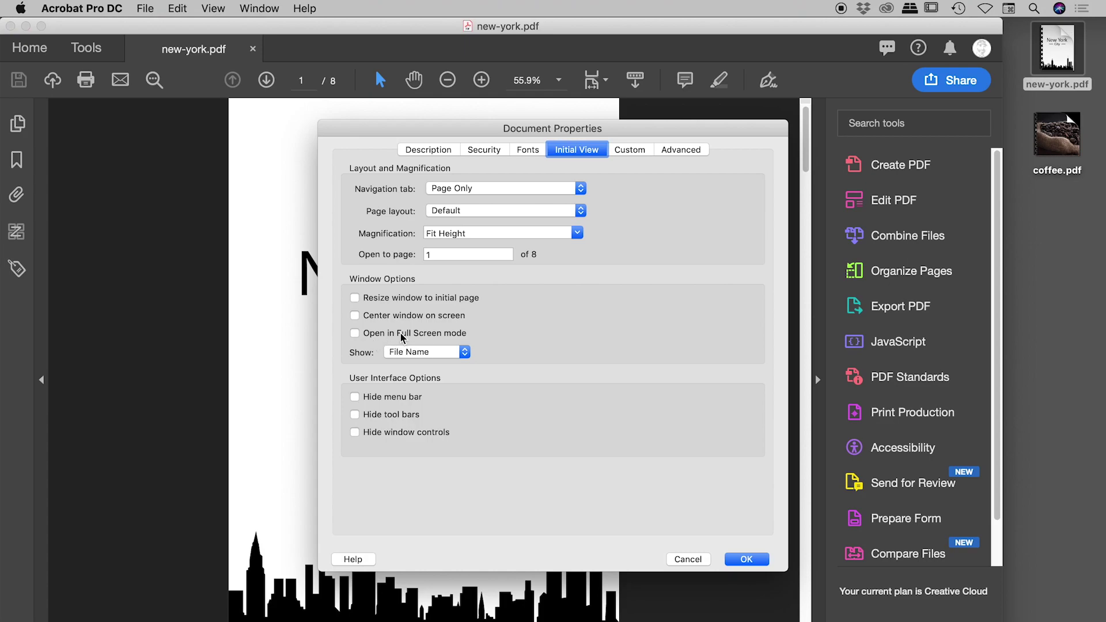
Enable 'Open in Full Screen mode' for new-york.pdf and close the document.
left_click(380, 334)
left_click(747, 559)
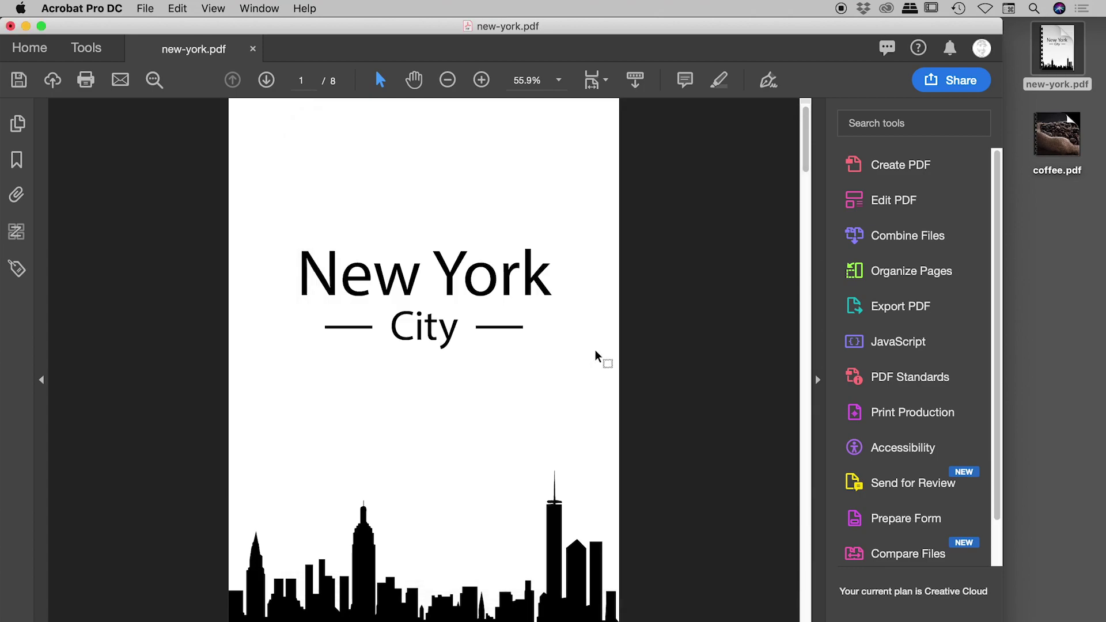
key("super+w")
Reopen new-york.pdf, answer No to the Full Screen prompt, and show its properties.
left_click(1073, 86)
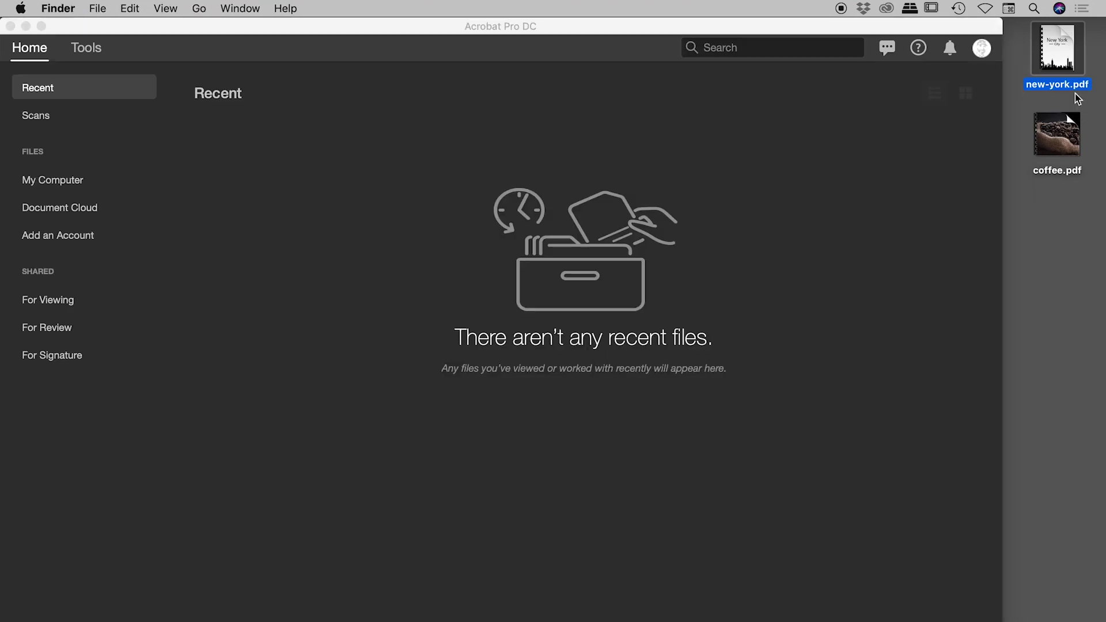
double_click(1069, 42)
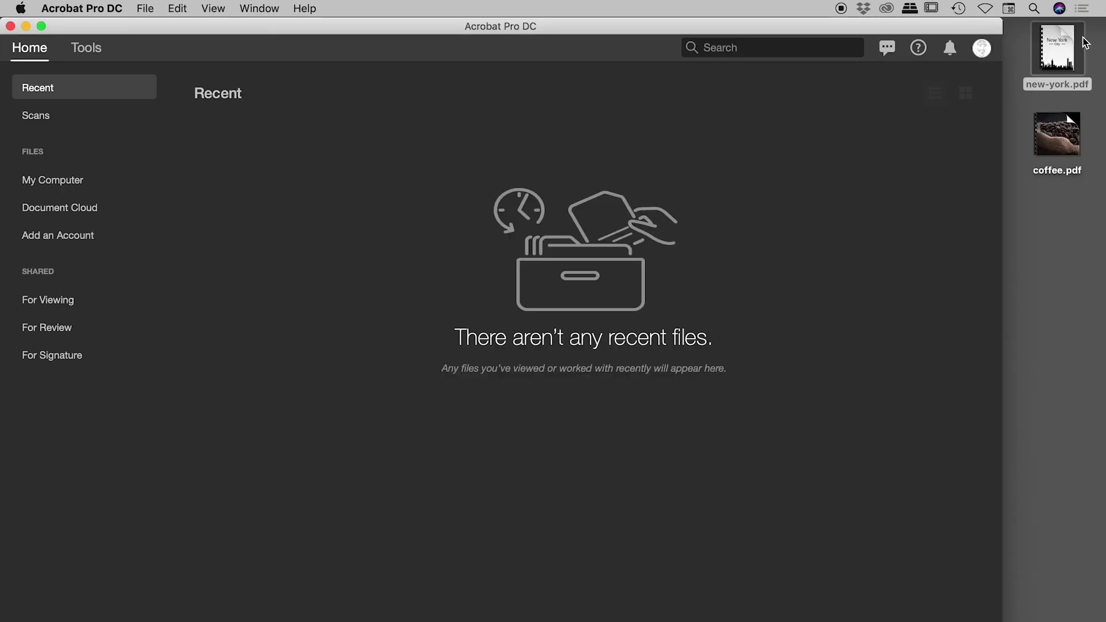
double_click(1063, 47)
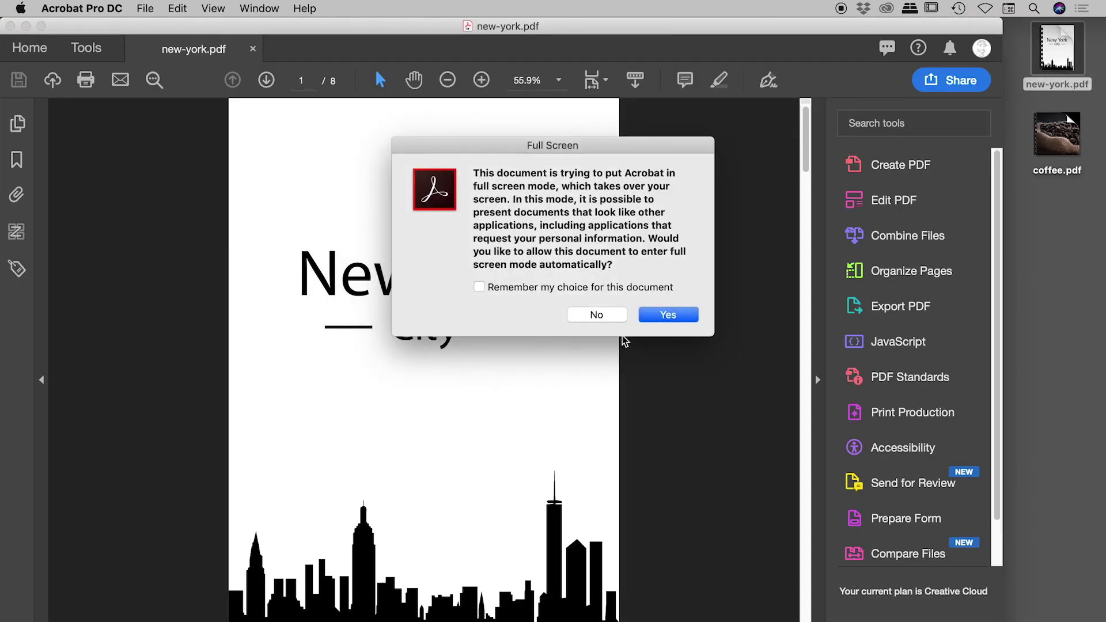
left_click(594, 317)
key("super+d")
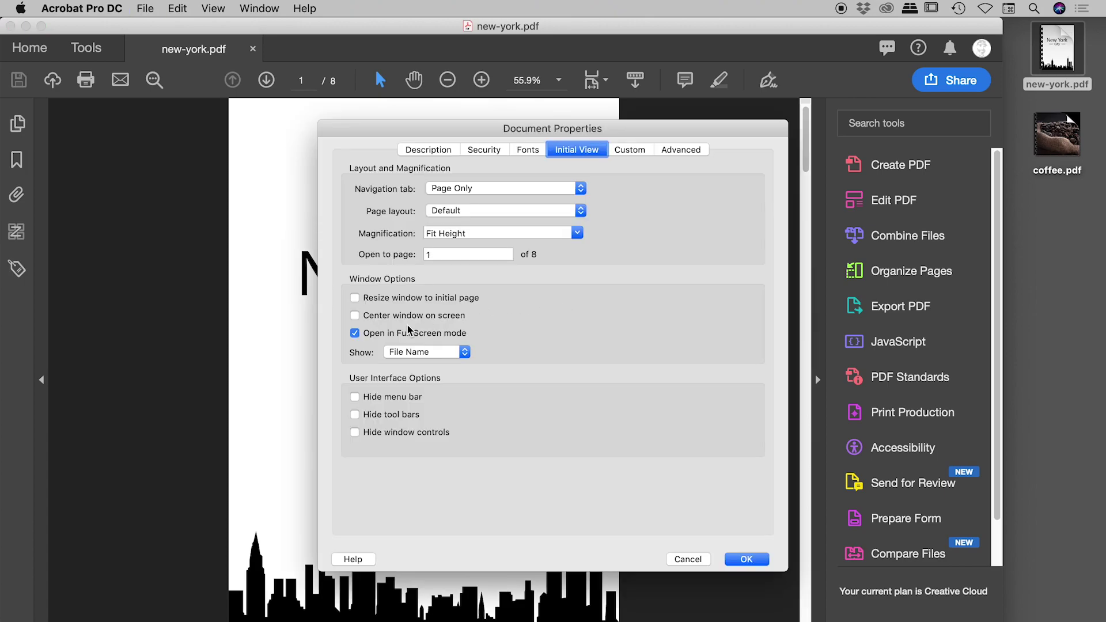
Uncheck 'Open in Full Screen mode', then close and reopen new-york.pdf and its properties.
left_click(354, 333)
left_click(743, 559)
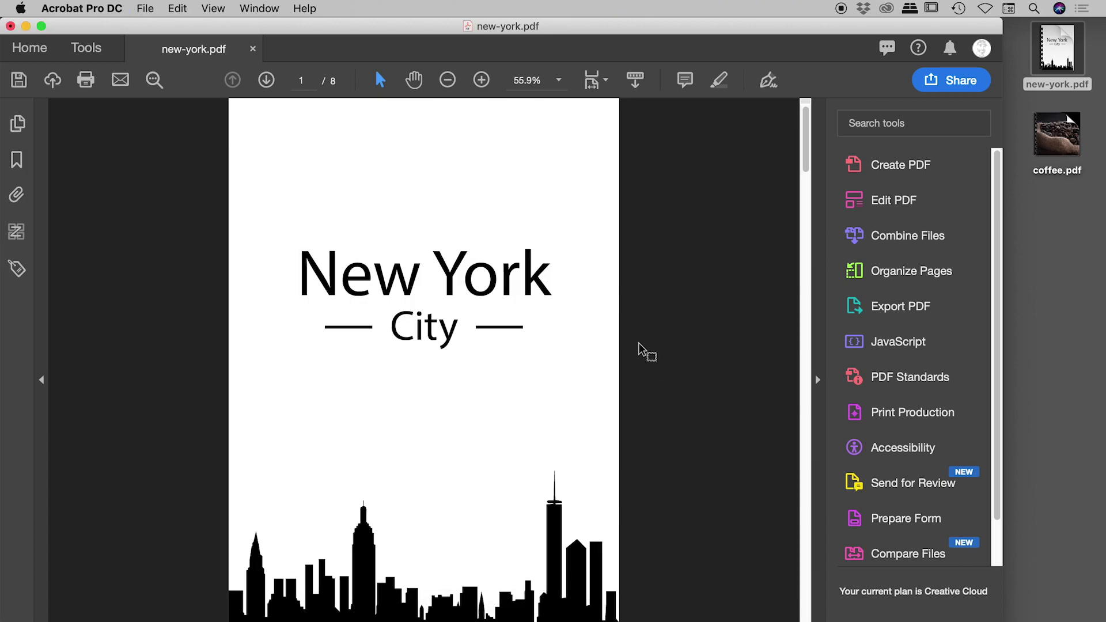
key("super+w")
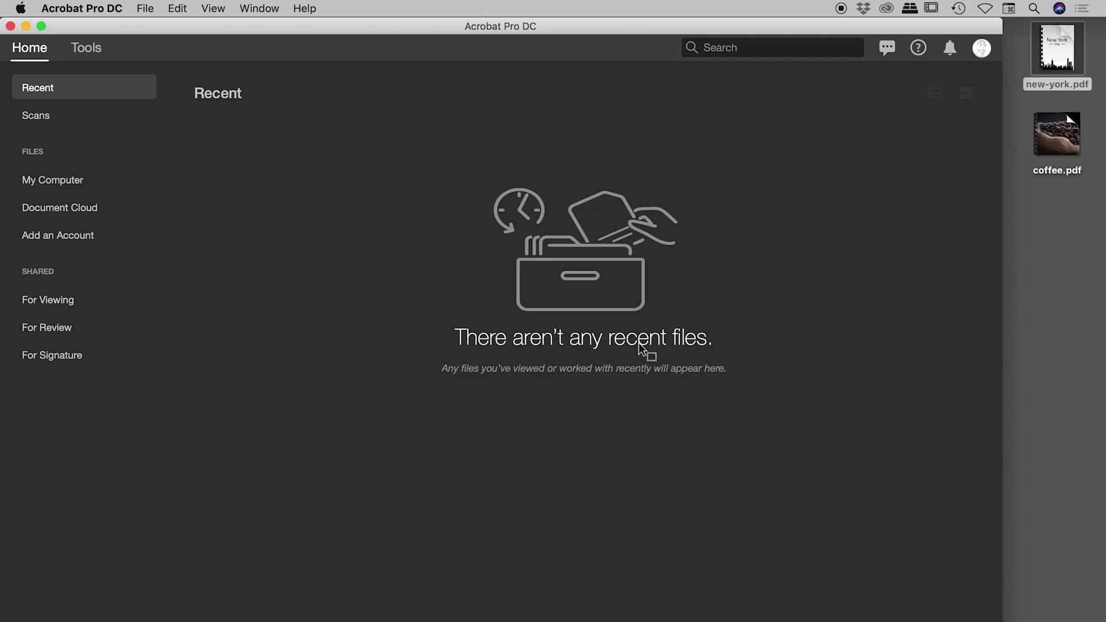
double_click(1063, 37)
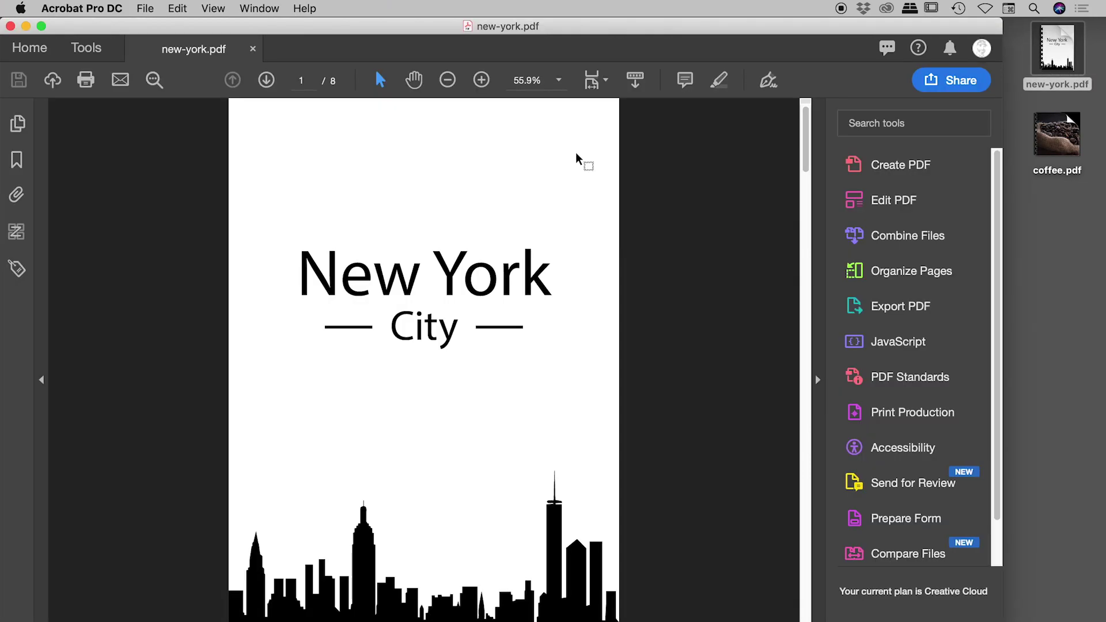
key("super+d")
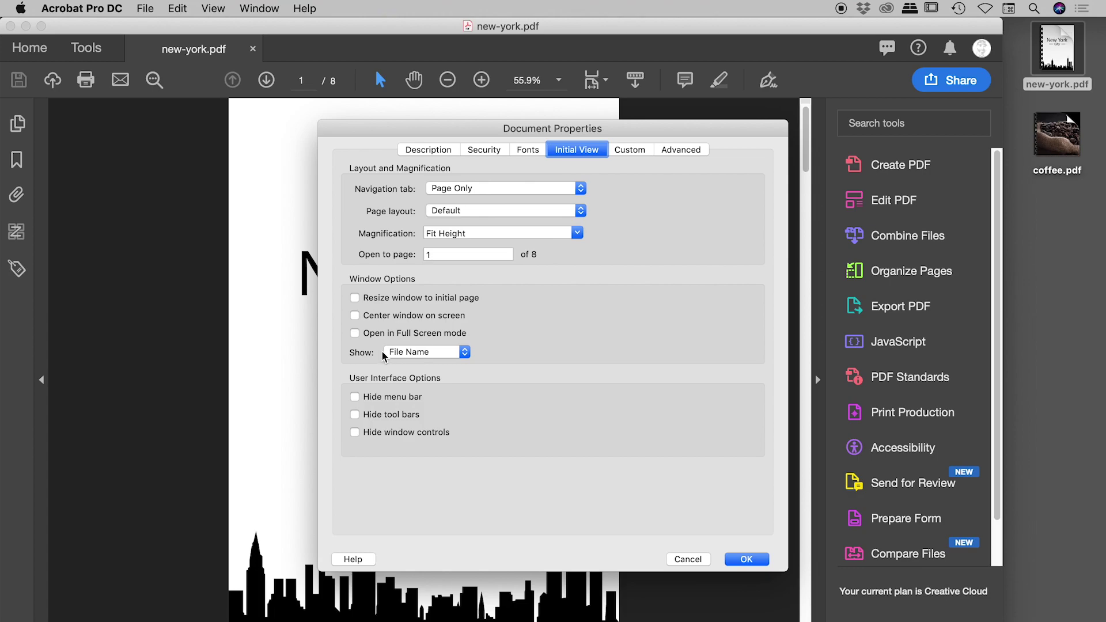
Enter 'New York' as the document Title on the Description tab.
left_click(433, 354)
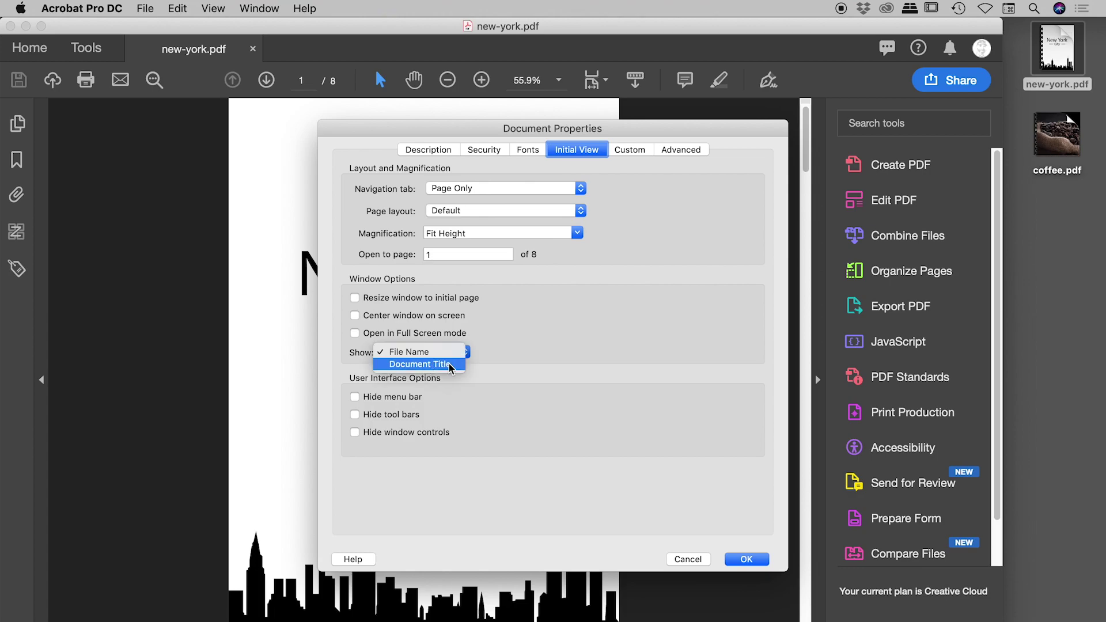
left_click(534, 358)
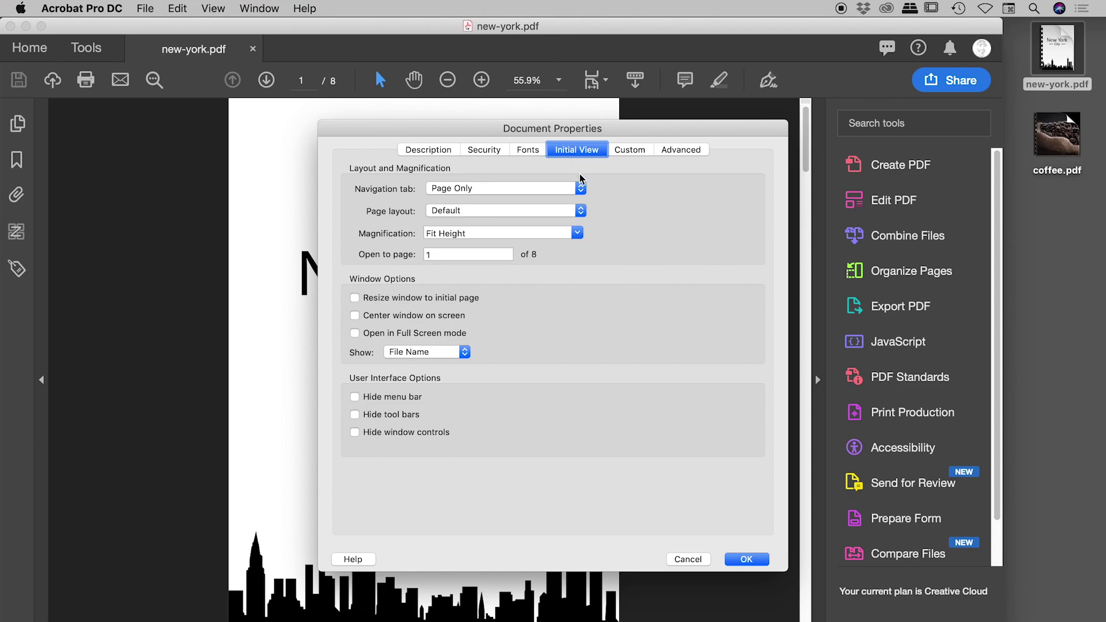
left_click(434, 151)
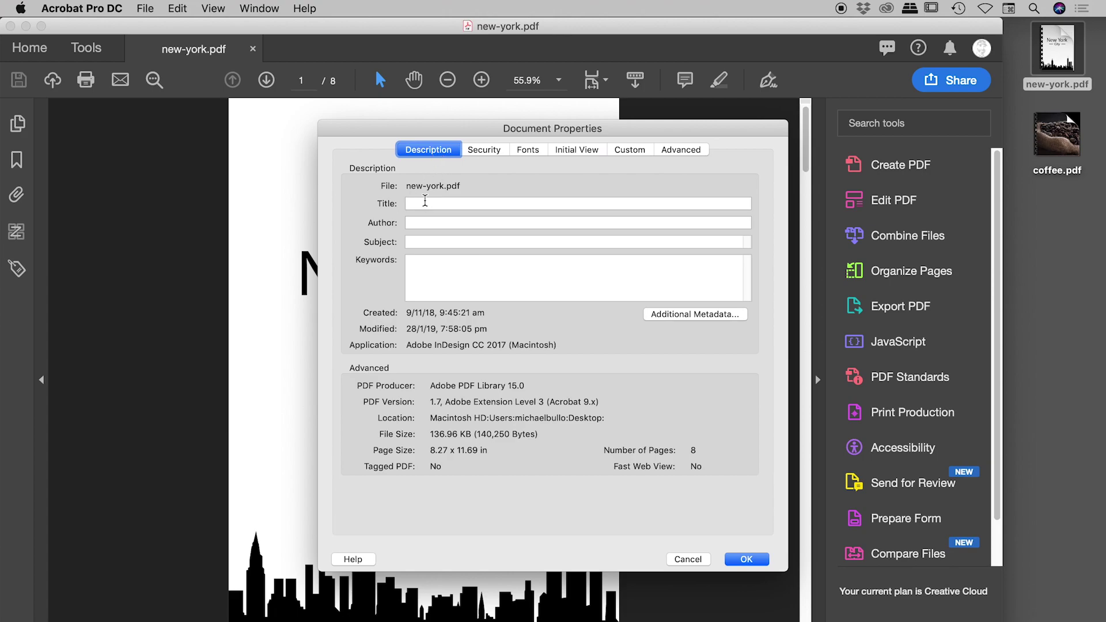
left_click(552, 203)
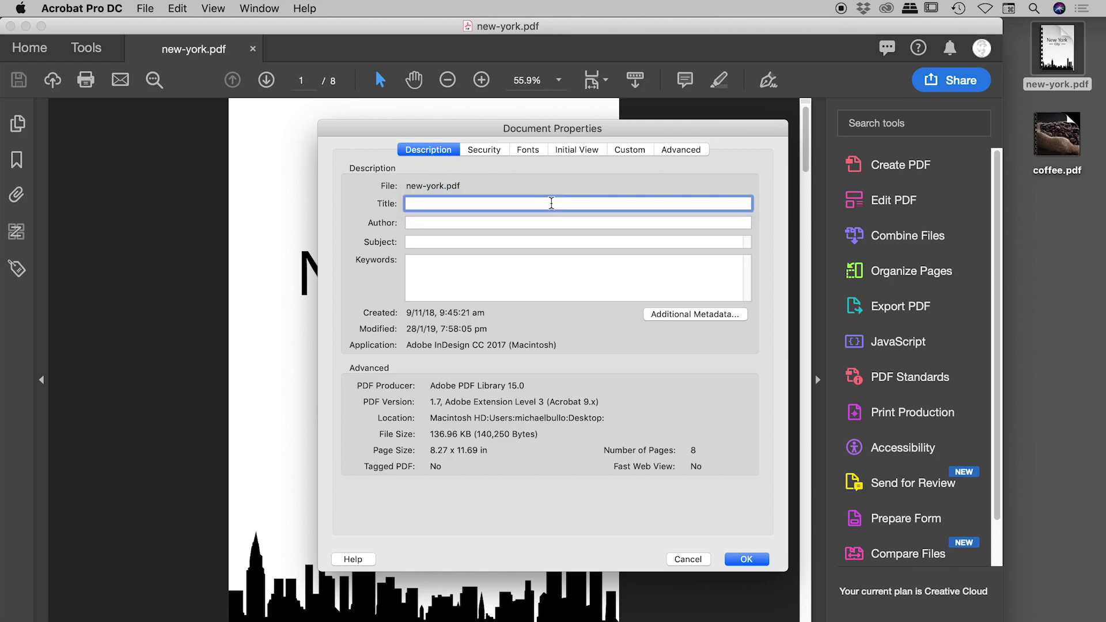
type("New York")
Set Initial View's Show option to Document Title and apply the settings.
left_click(566, 151)
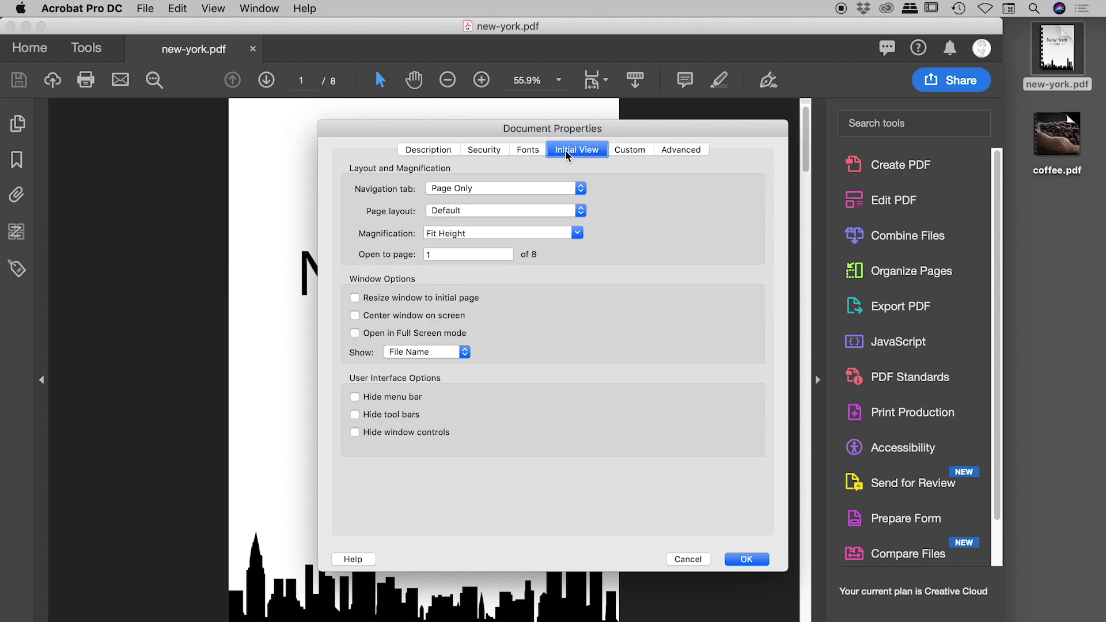
left_click(433, 352)
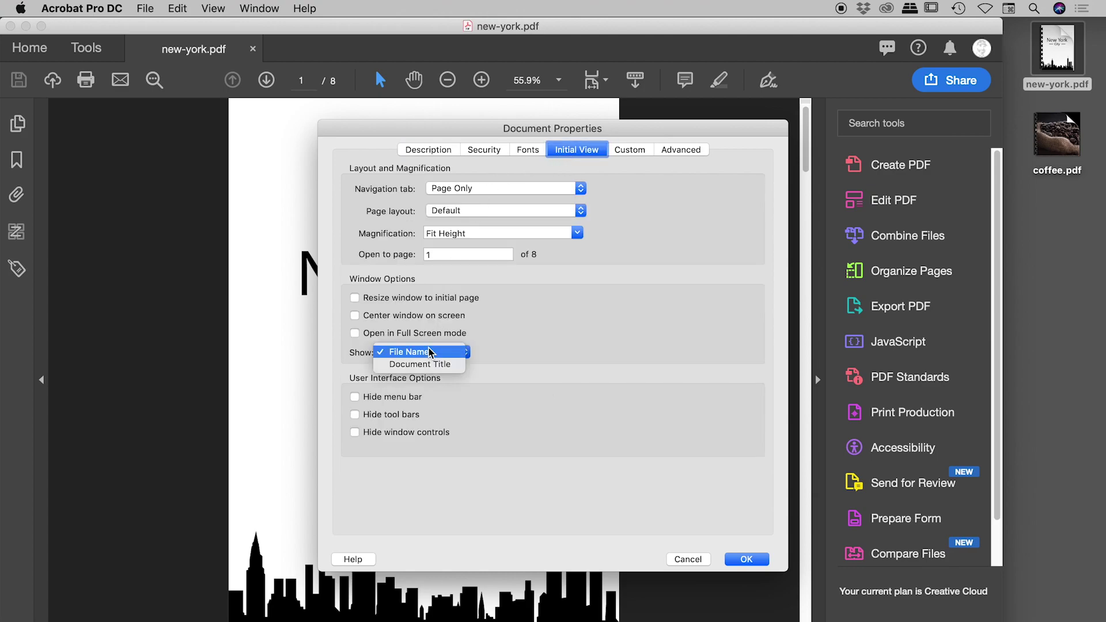
left_click(442, 365)
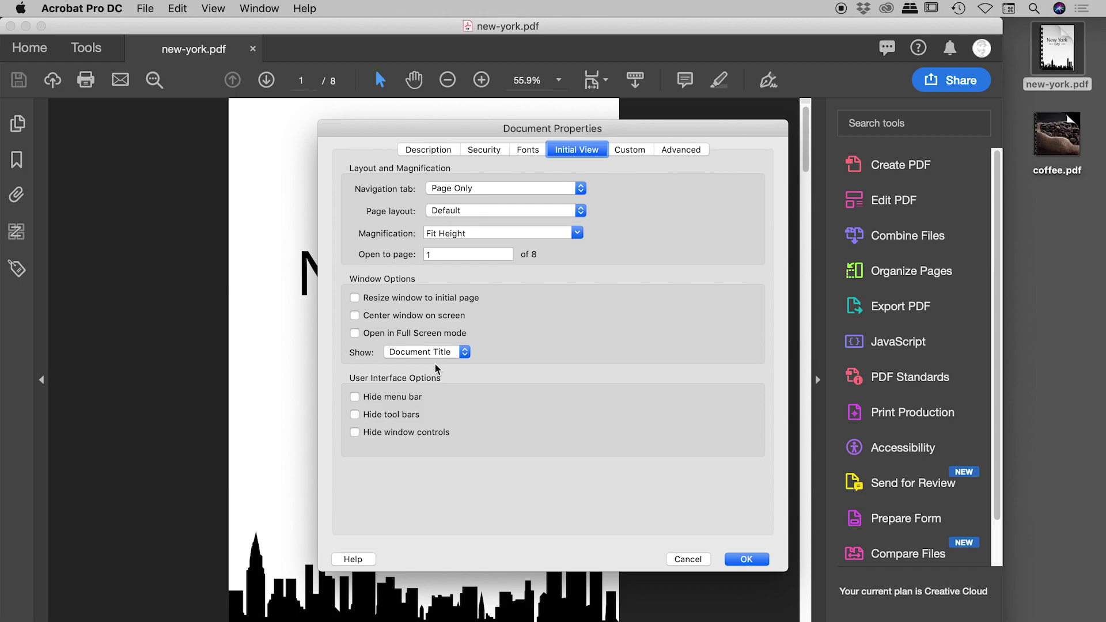
left_click(419, 355)
left_click(441, 352)
left_click(747, 560)
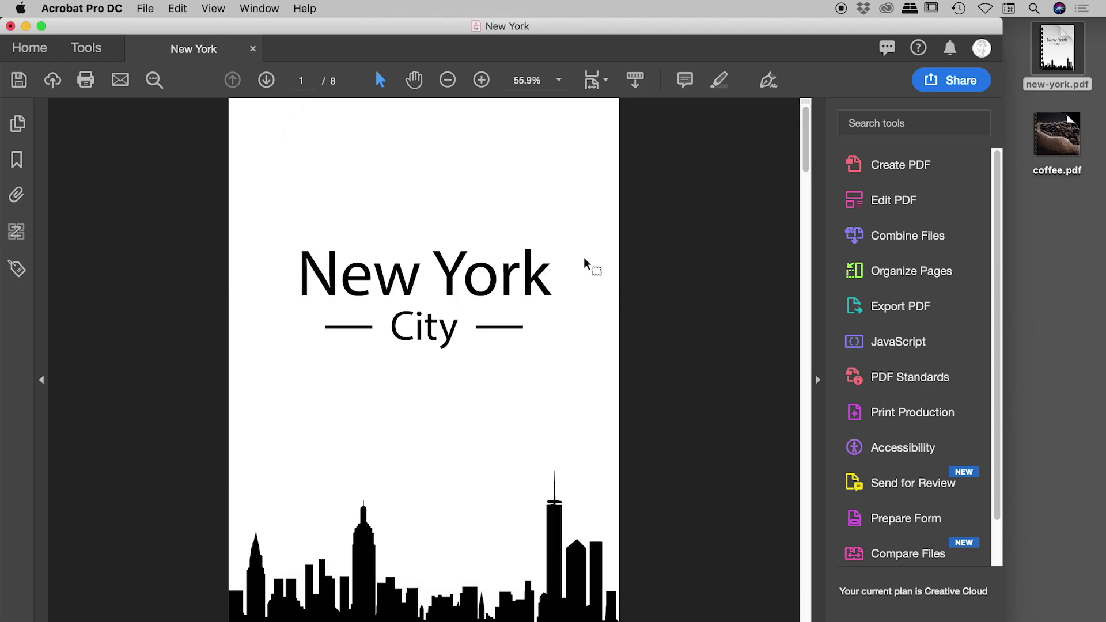
Close and reopen new-york.pdf to check the 'New York' window title.
key("super+w")
left_click(1059, 40)
double_click(1059, 39)
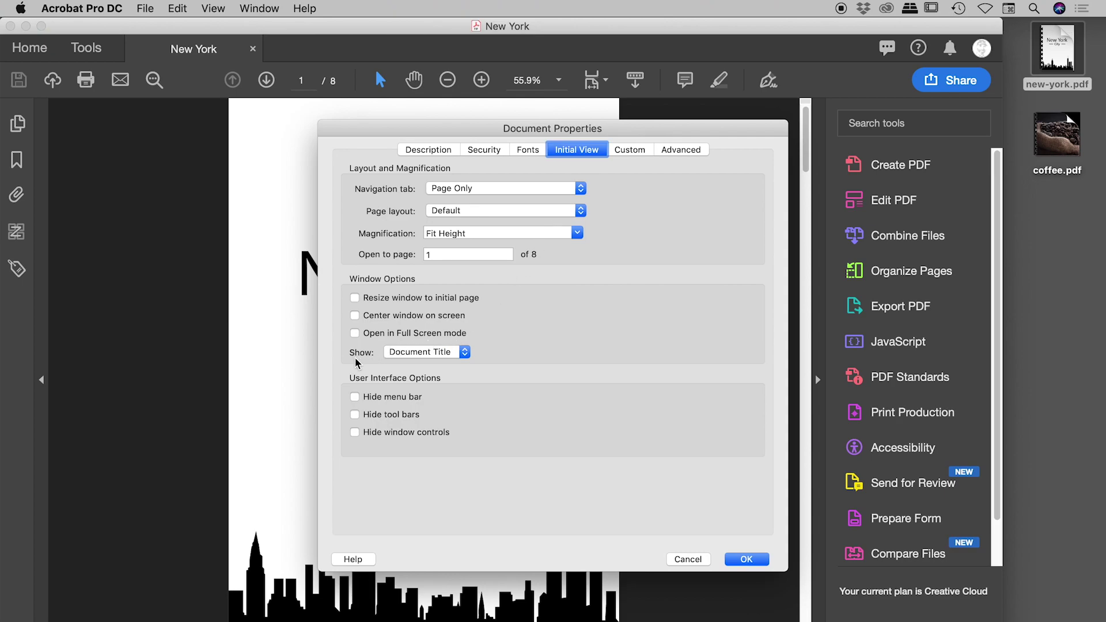
Confirm the Description tab's Title reads 'New York', then return to the Initial View tab.
left_click(424, 151)
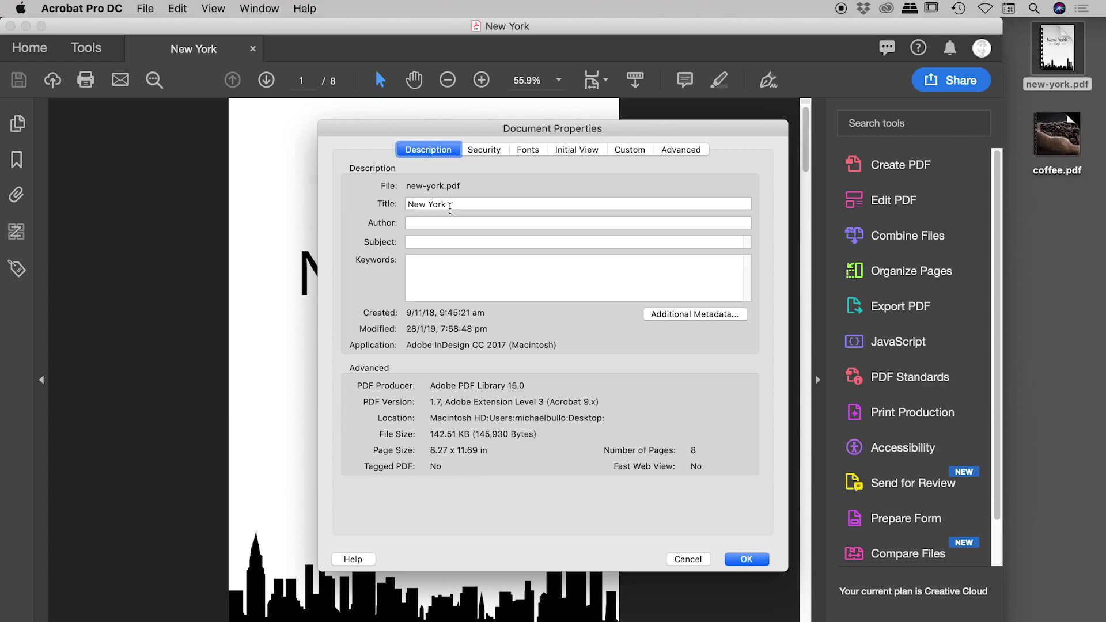
left_click(573, 151)
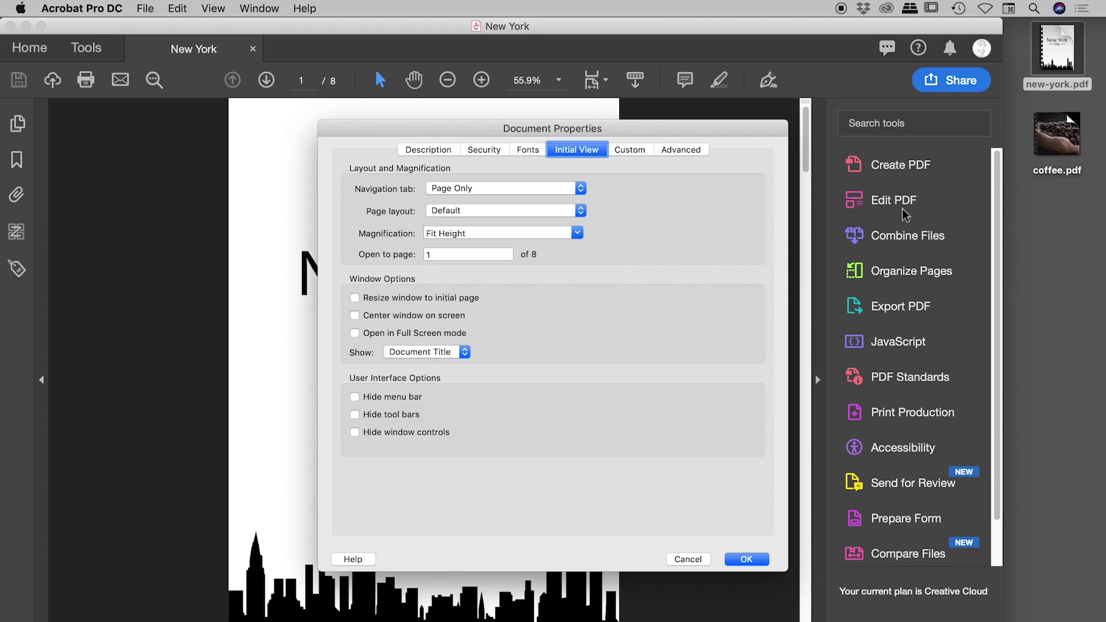
Enable 'Hide tool bars', then close and reopen new-york.pdf and its properties.
left_click(367, 416)
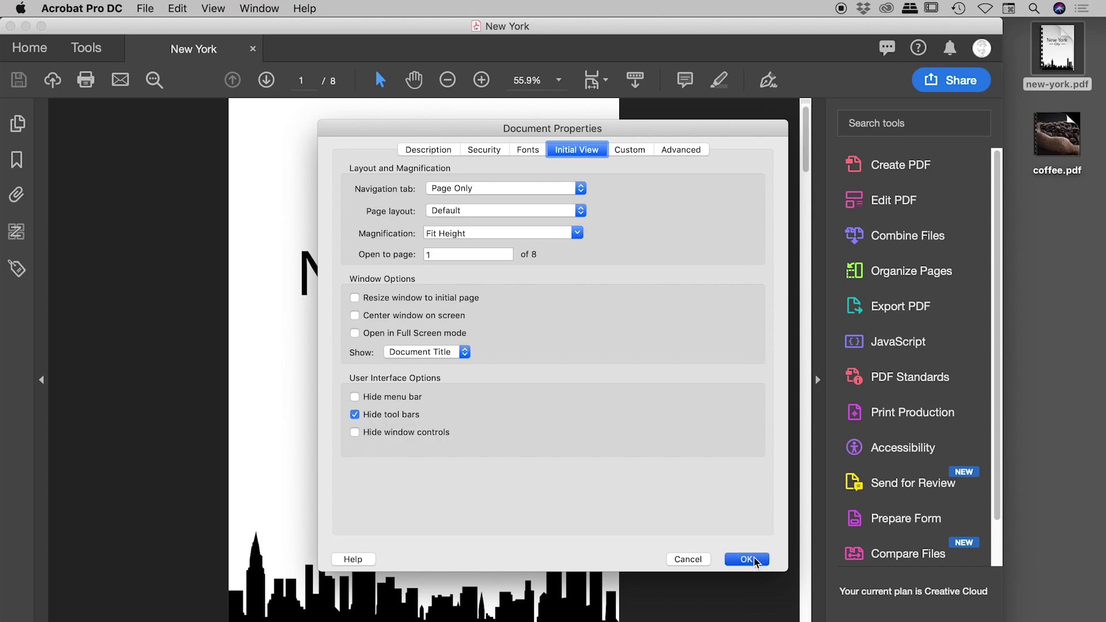
key("Return")
key("super+w")
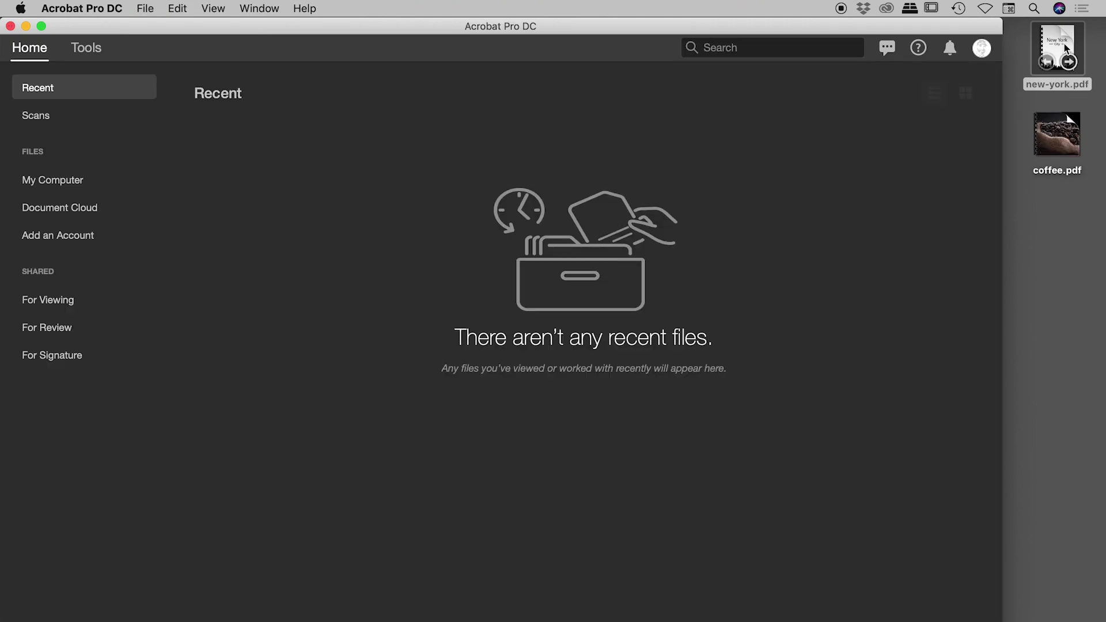
double_click(1058, 49)
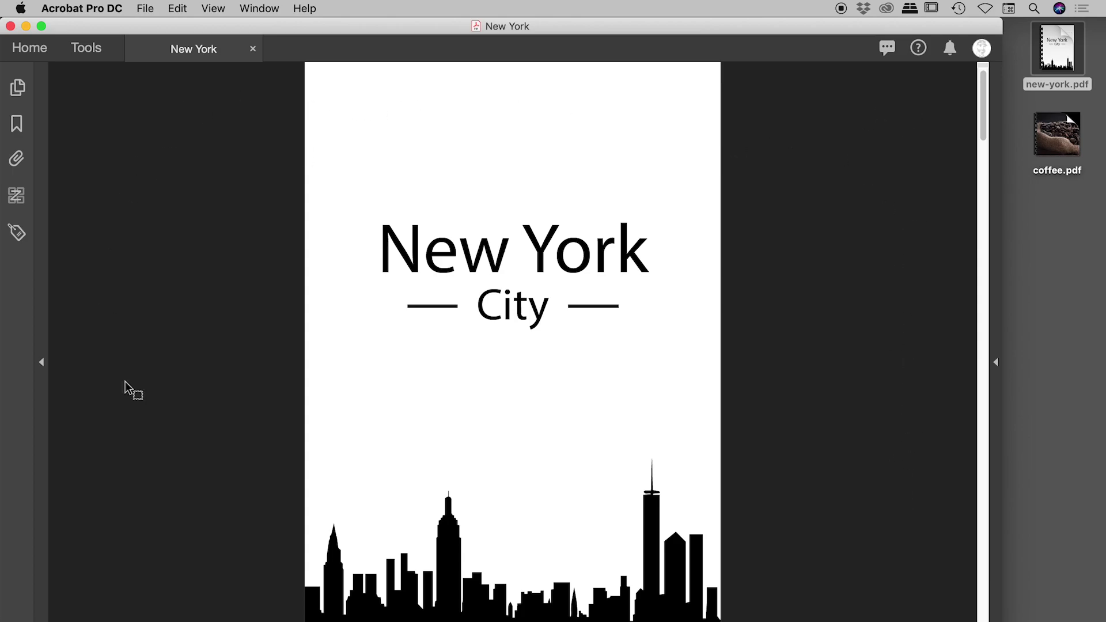
key("super+p")
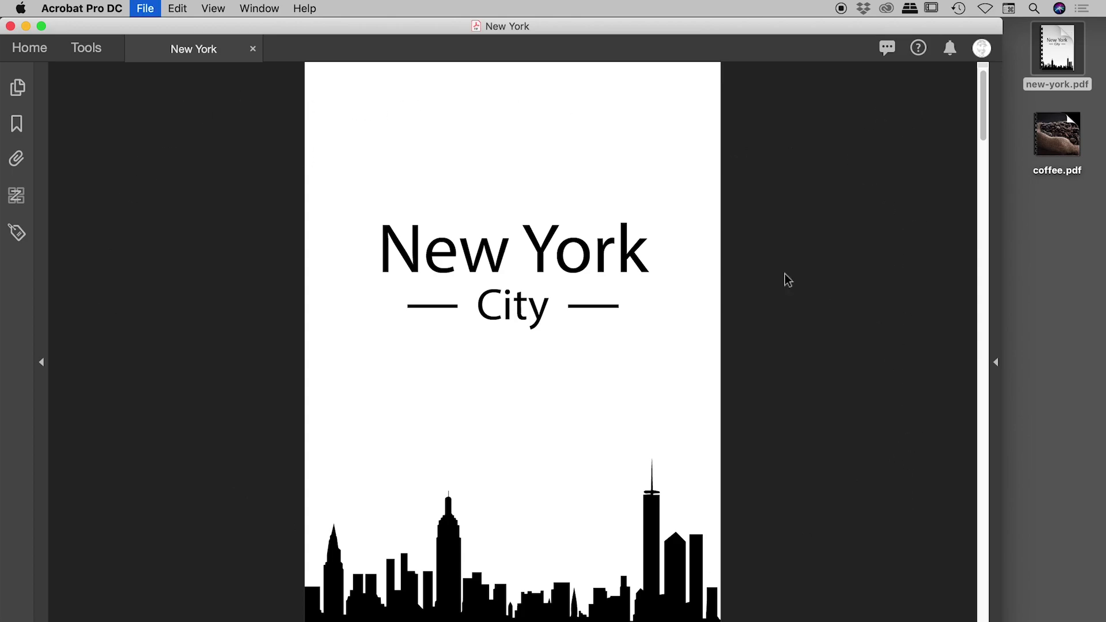